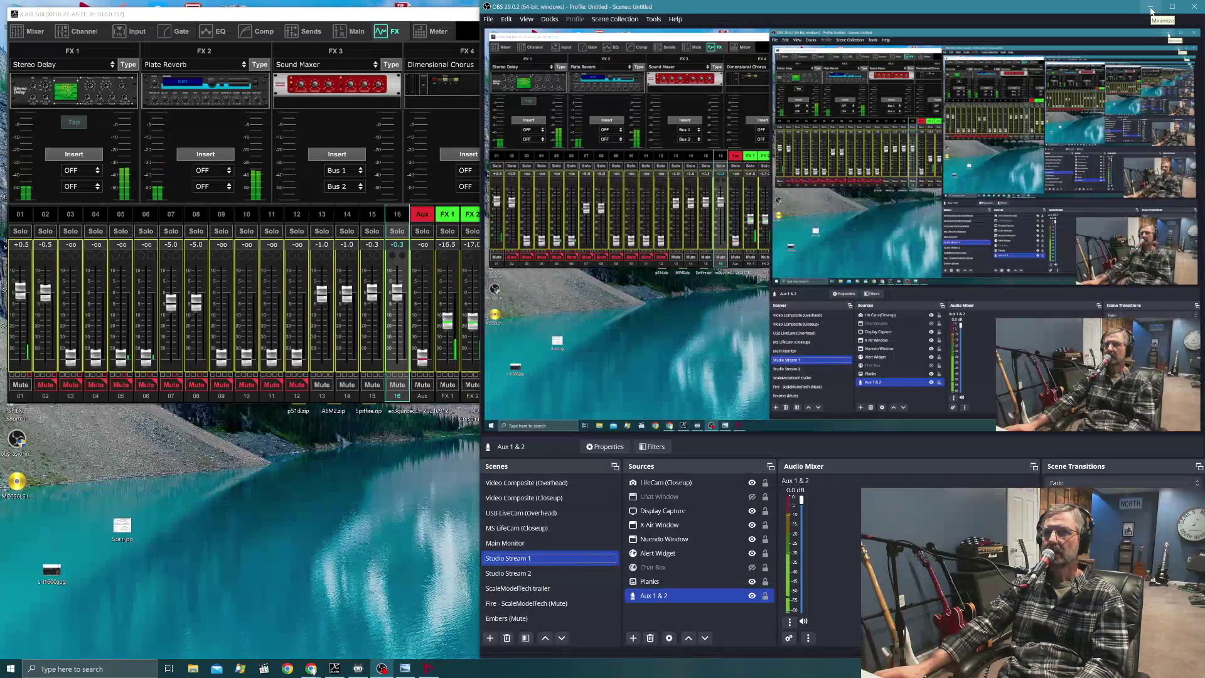
# Minimize OBS, shift the mixer window into full view, and mute the FX 1 and FX 2 returns on the Bus 1 mix.
pyautogui.click(1152, 11)
pyautogui.moveTo(300, 14); pyautogui.dragTo(324, 23)
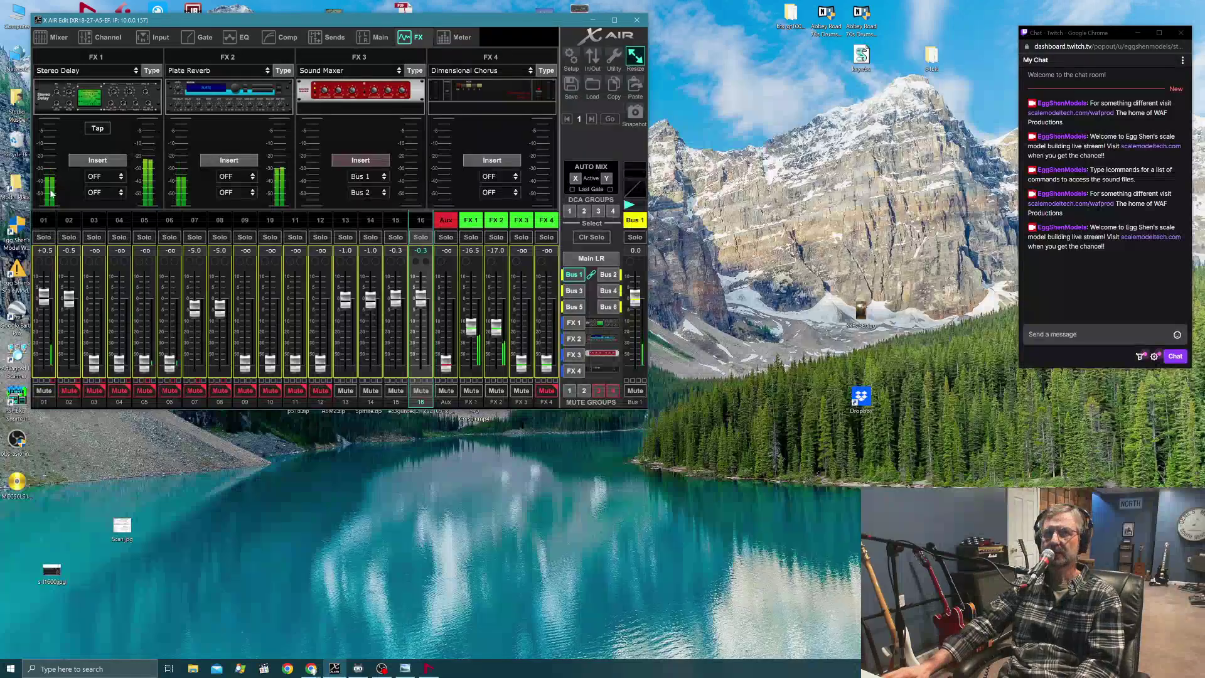
pyautogui.click(496, 391)
pyautogui.click(471, 391)
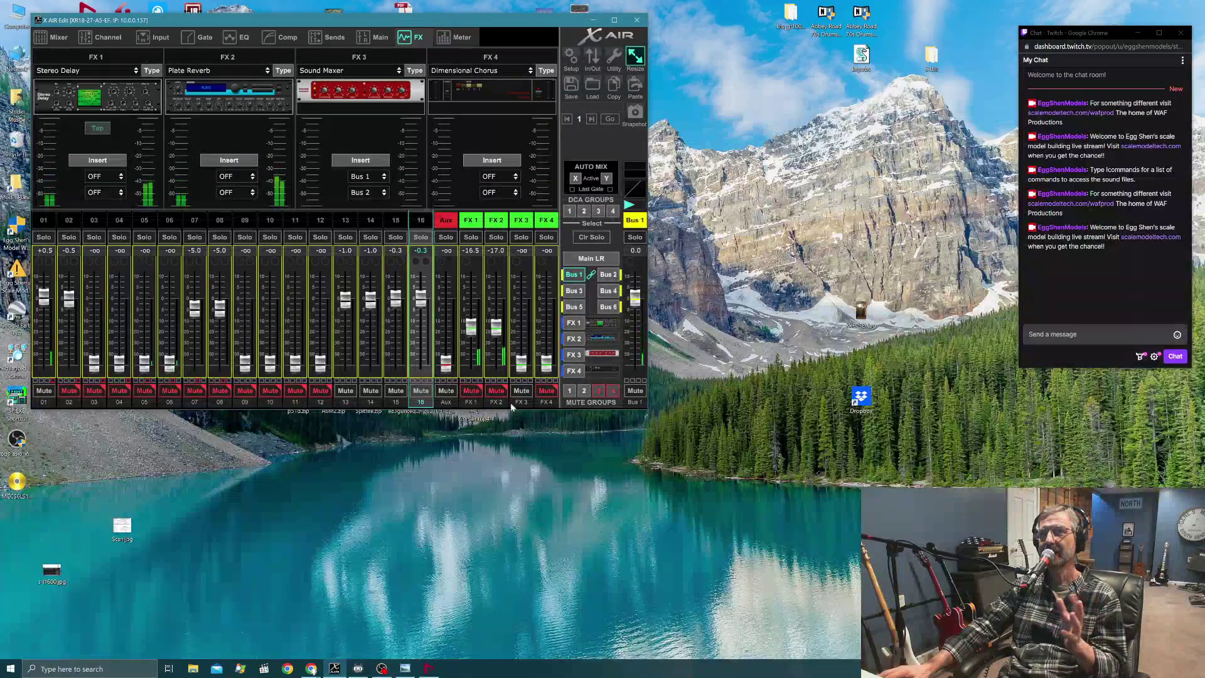
# Unmute and re-mute the FX 1 and FX 2 returns in turn to audition the delay and the reverb separately.
pyautogui.click(472, 392)
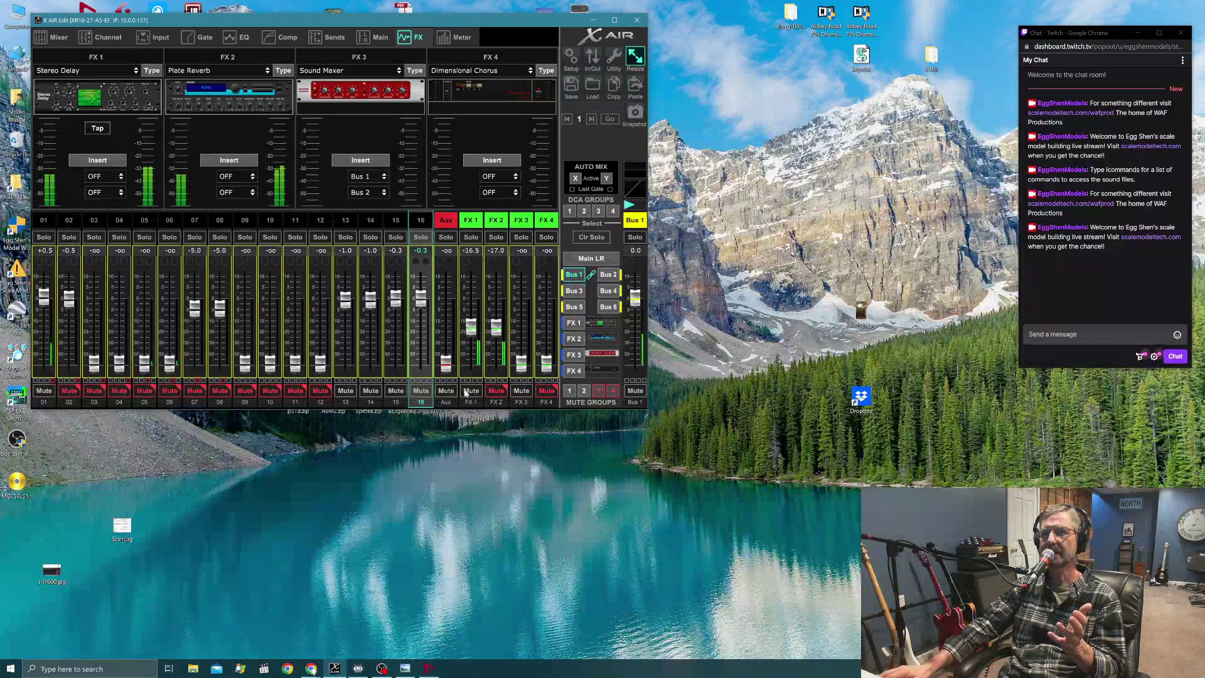
pyautogui.click(470, 392)
pyautogui.click(494, 392)
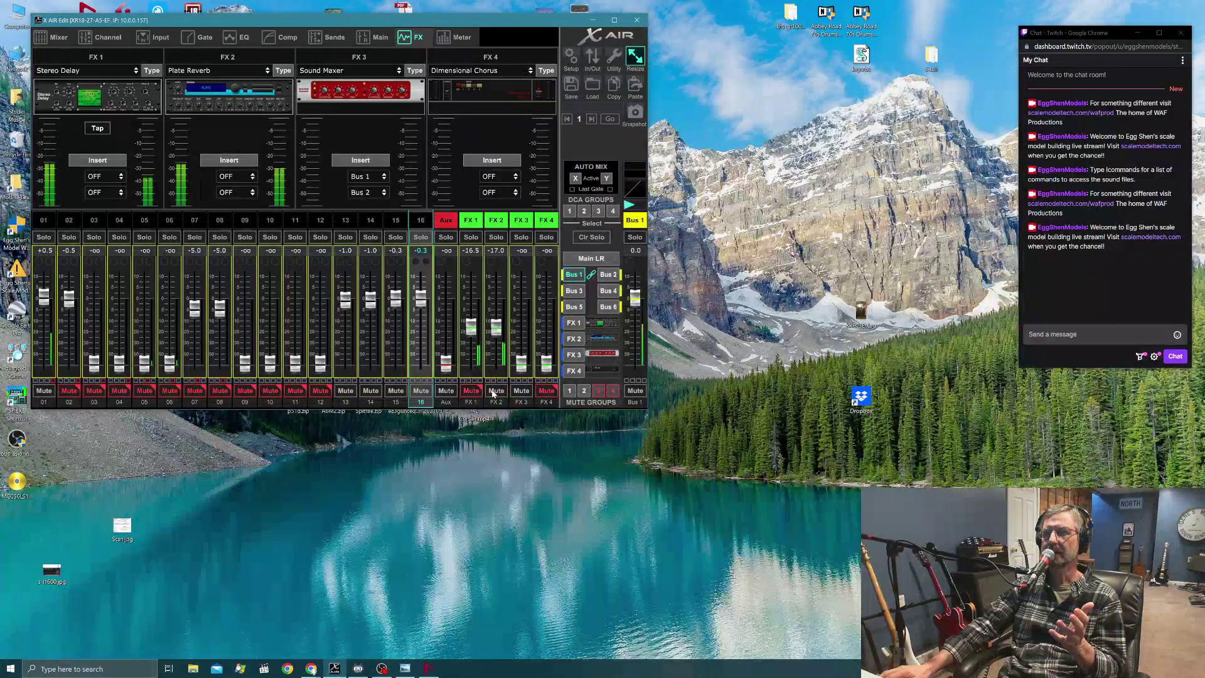
pyautogui.click(494, 391)
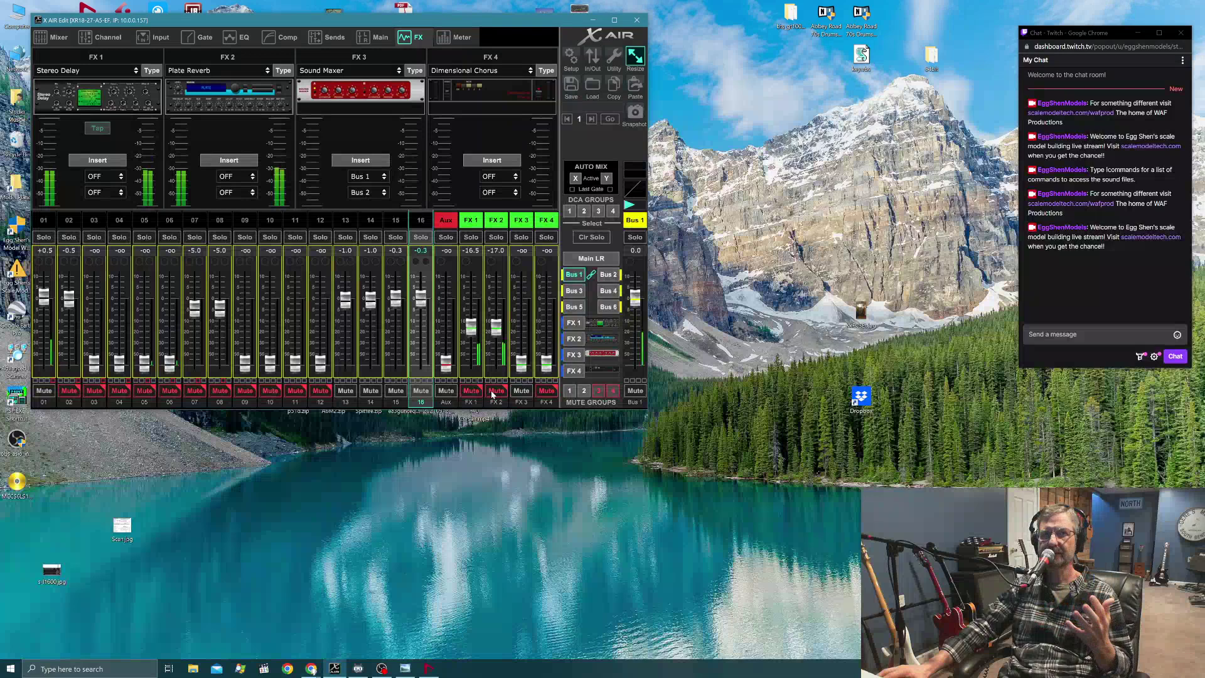
pyautogui.click(495, 391)
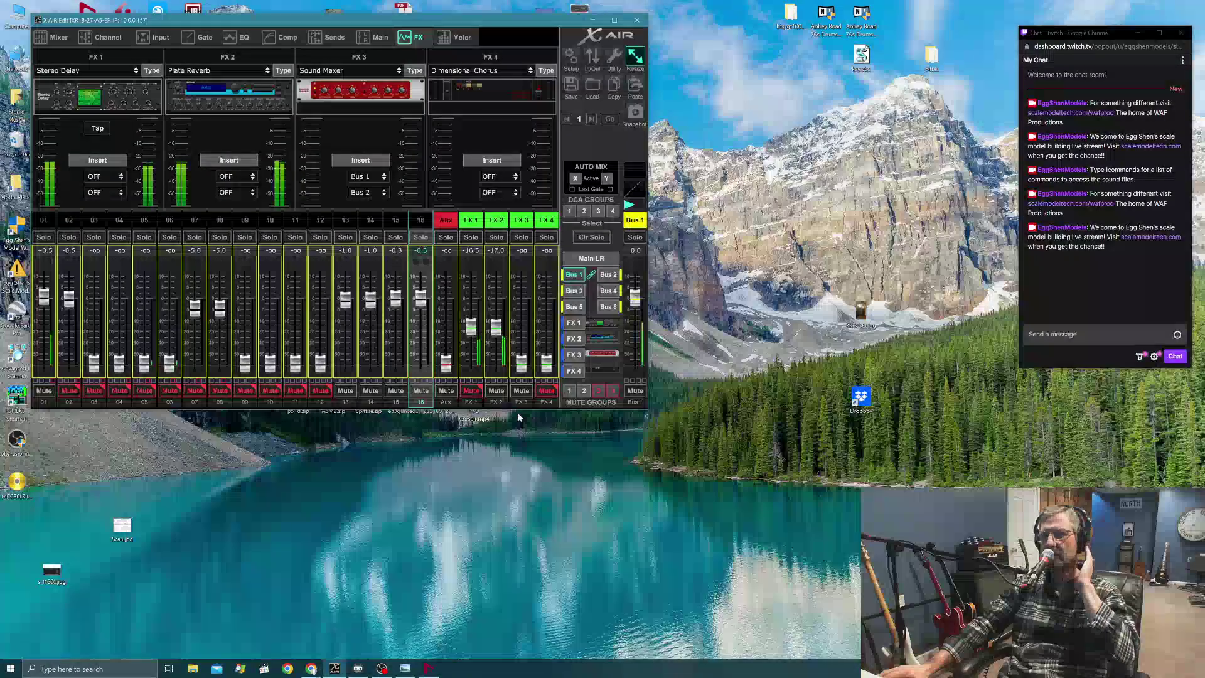
pyautogui.click(497, 393)
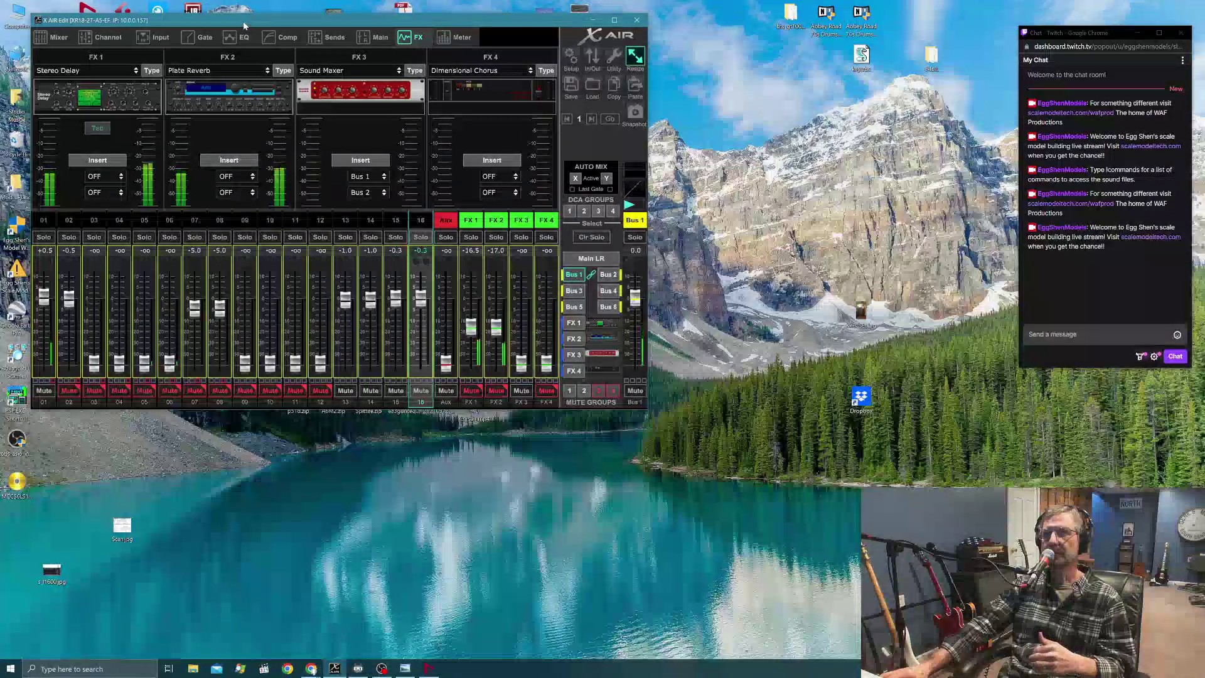
pyautogui.moveTo(245, 25); pyautogui.dragTo(251, 40)
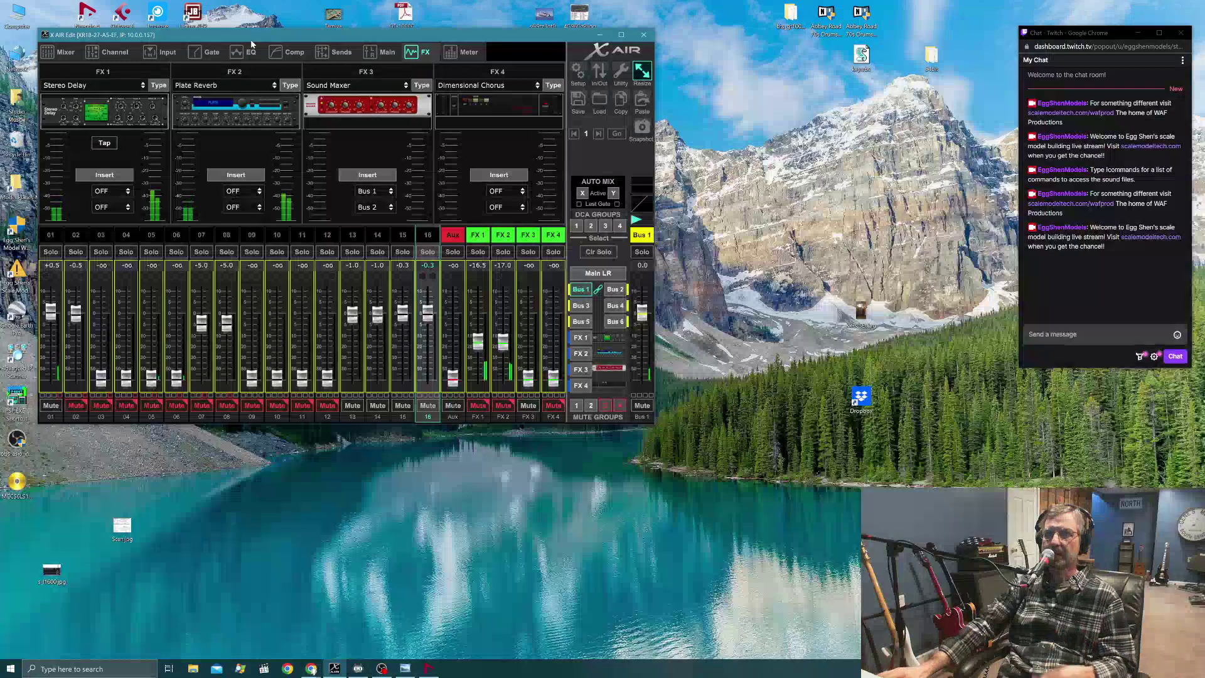
# Show the Main LR mix, briefly unmute and re-mute its LR master, and return to the Bus 1 mix.
pyautogui.click(589, 271)
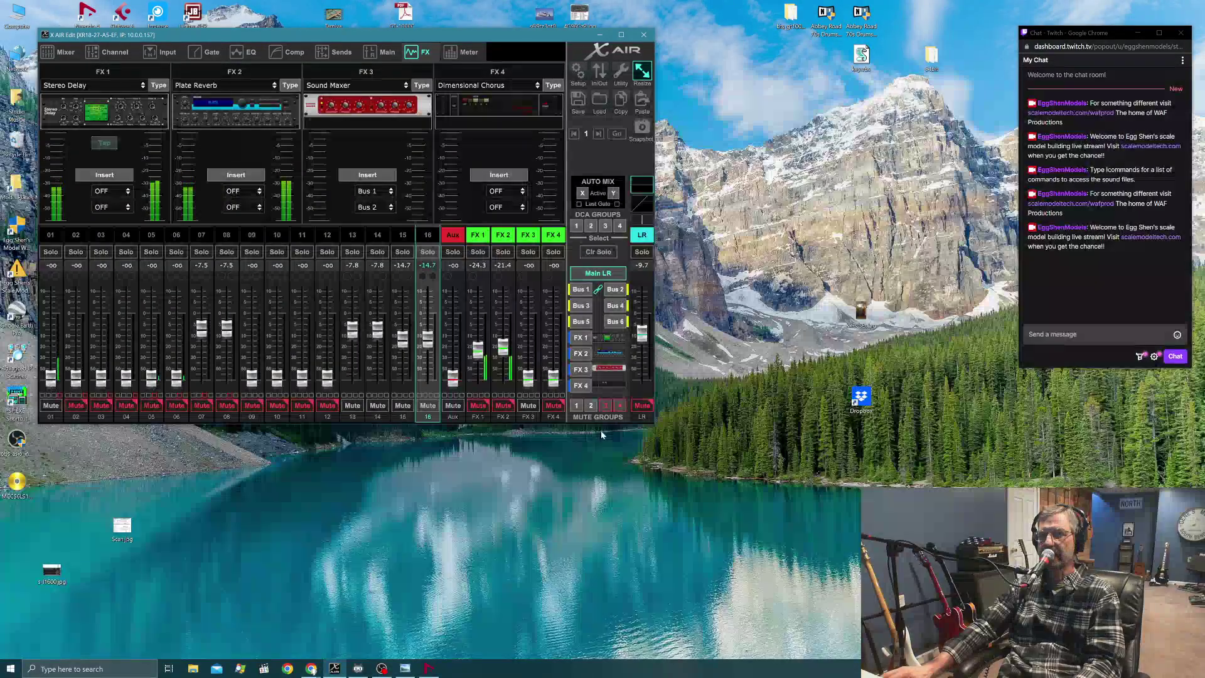
pyautogui.click(643, 408)
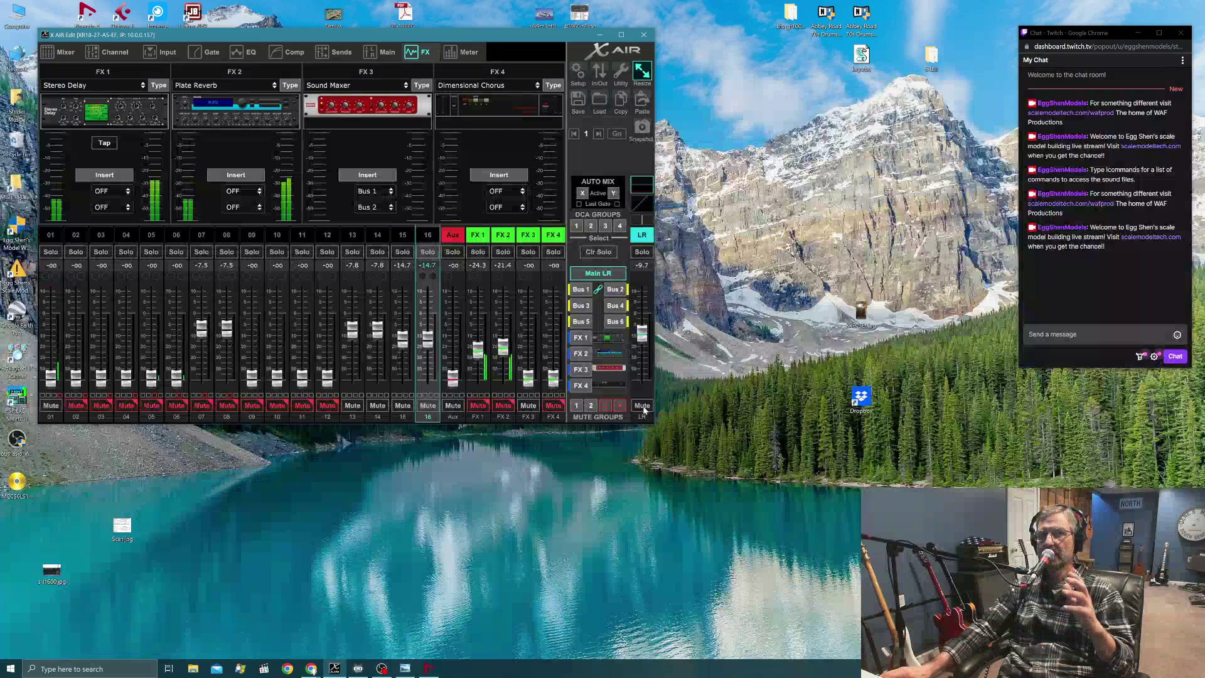
pyautogui.click(645, 407)
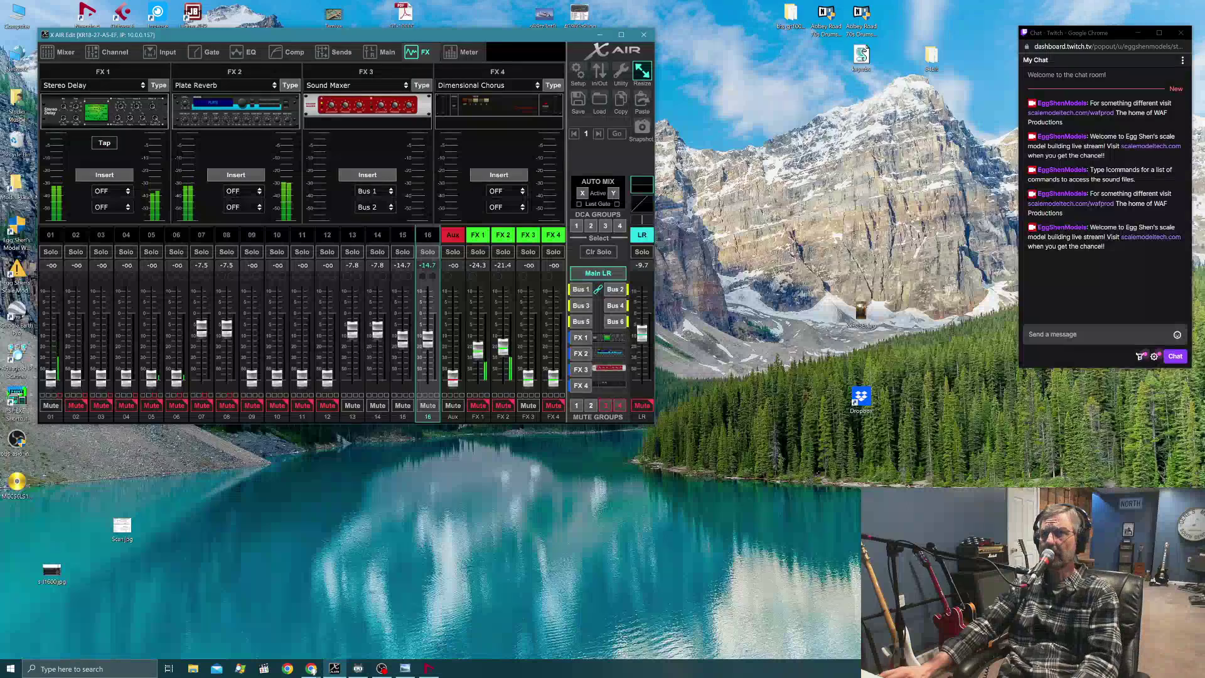
pyautogui.click(580, 289)
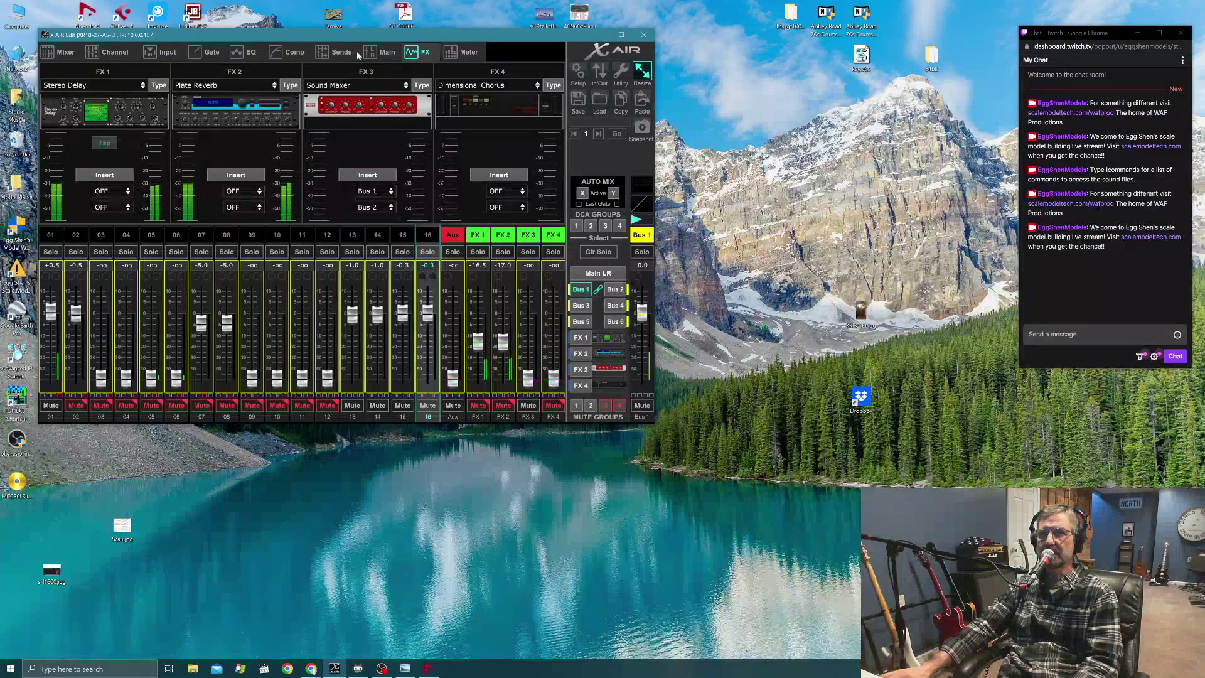
# Examine the mixer's USB Sends routing for USB 17 and 18 and the channel assignments of the Aux 1 & 2 source in OBS.
pyautogui.click(599, 74)
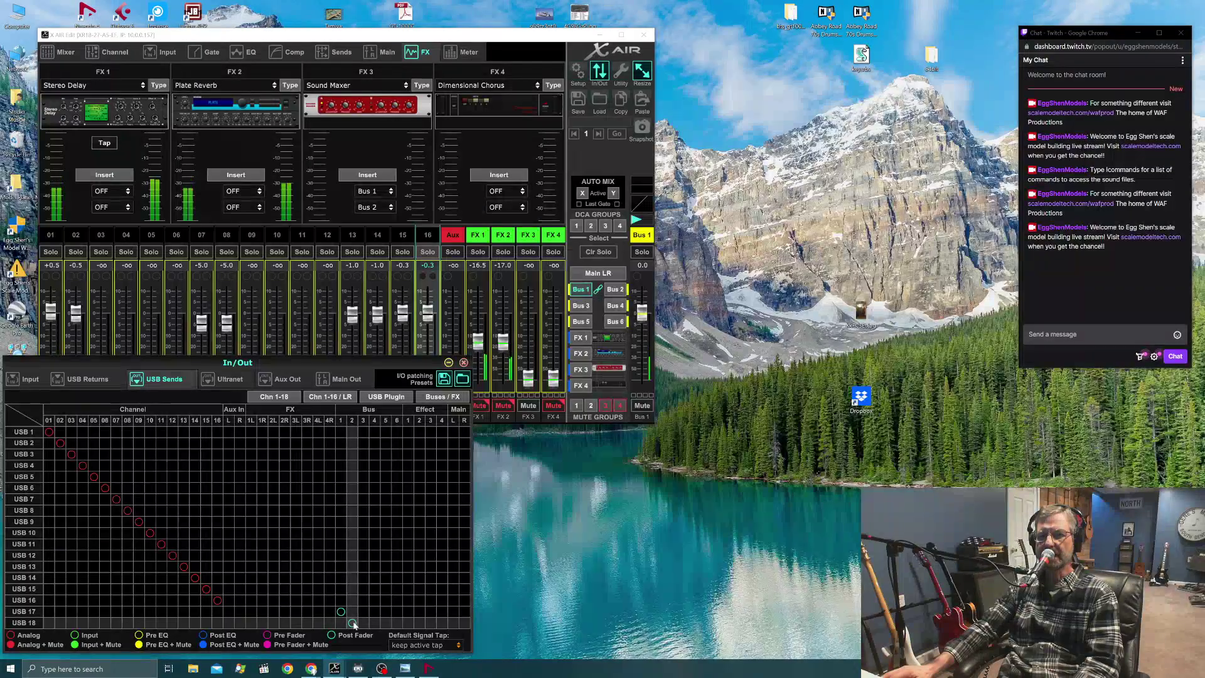
pyautogui.hotkey('alt', 'Tab')
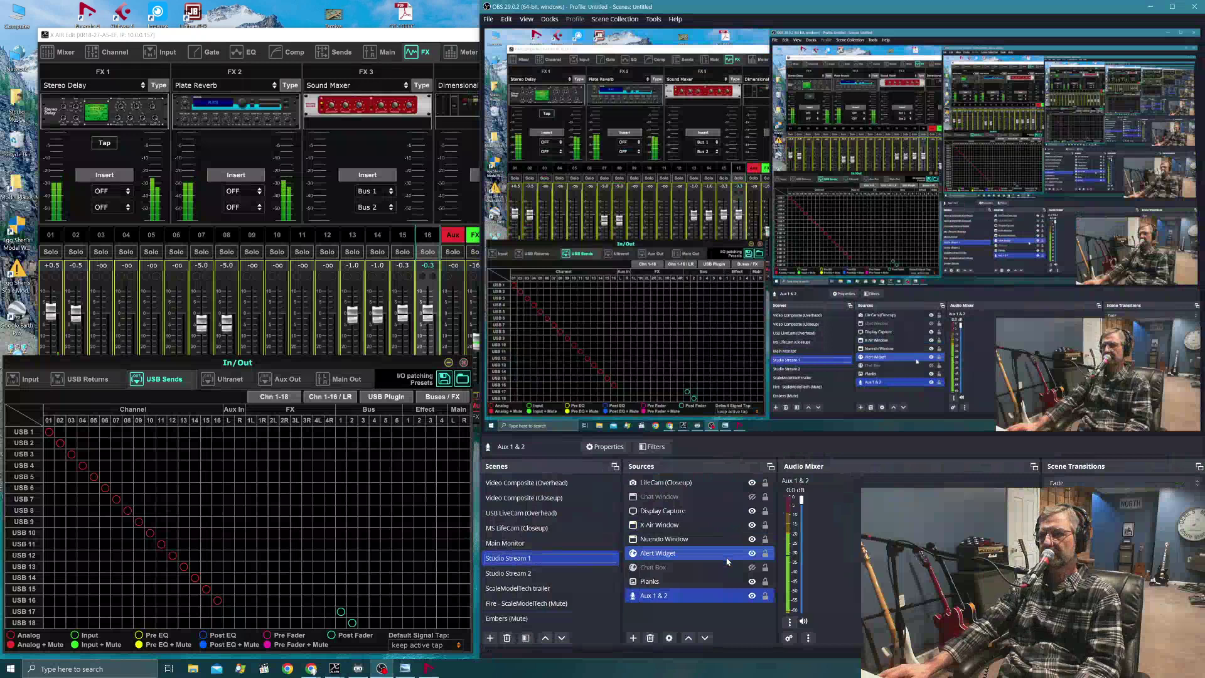
pyautogui.doubleClick(650, 597)
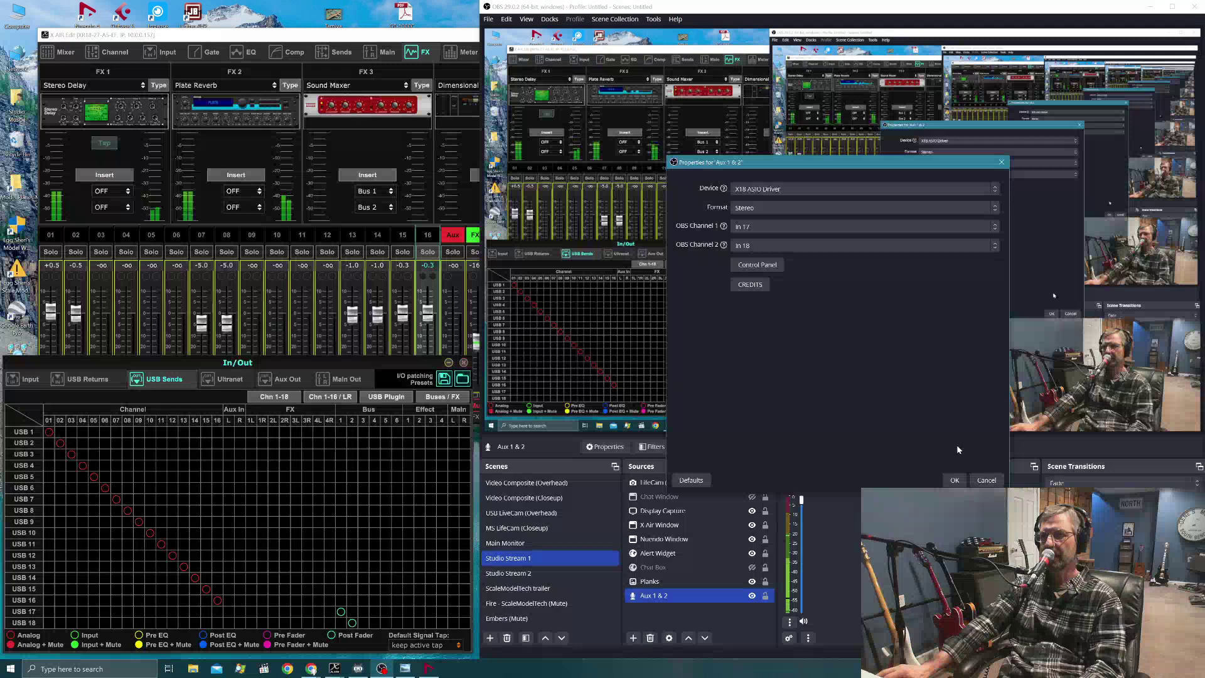
pyautogui.click(954, 481)
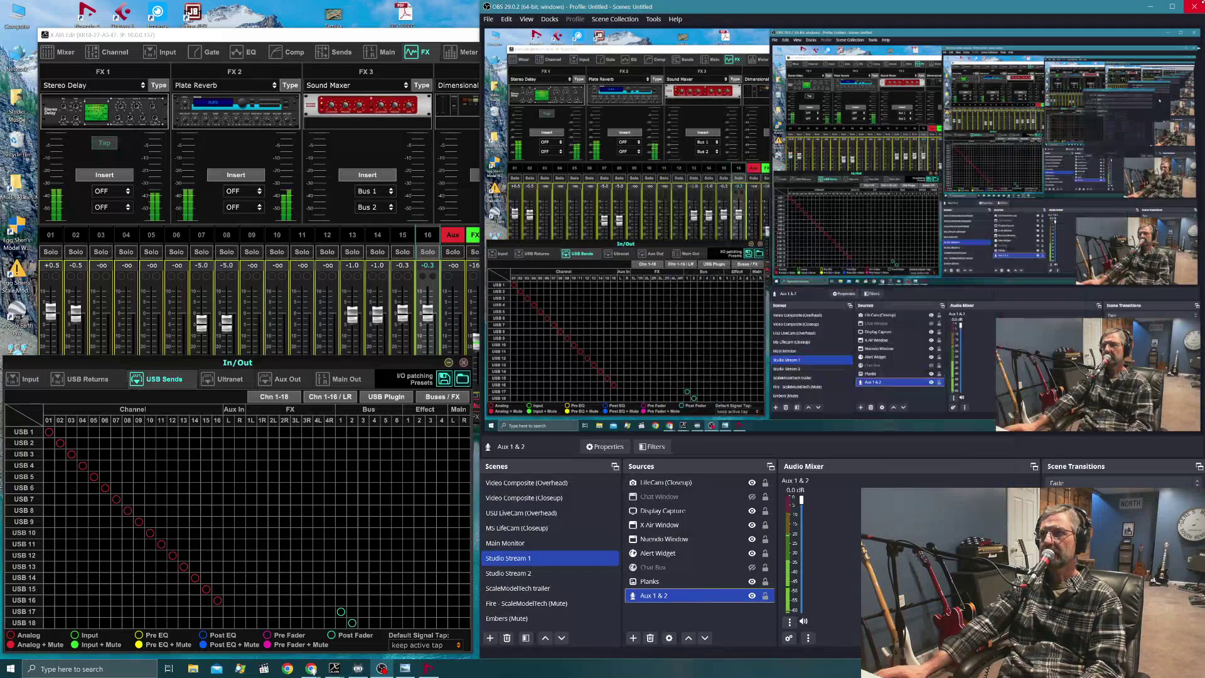
pyautogui.click(1151, 6)
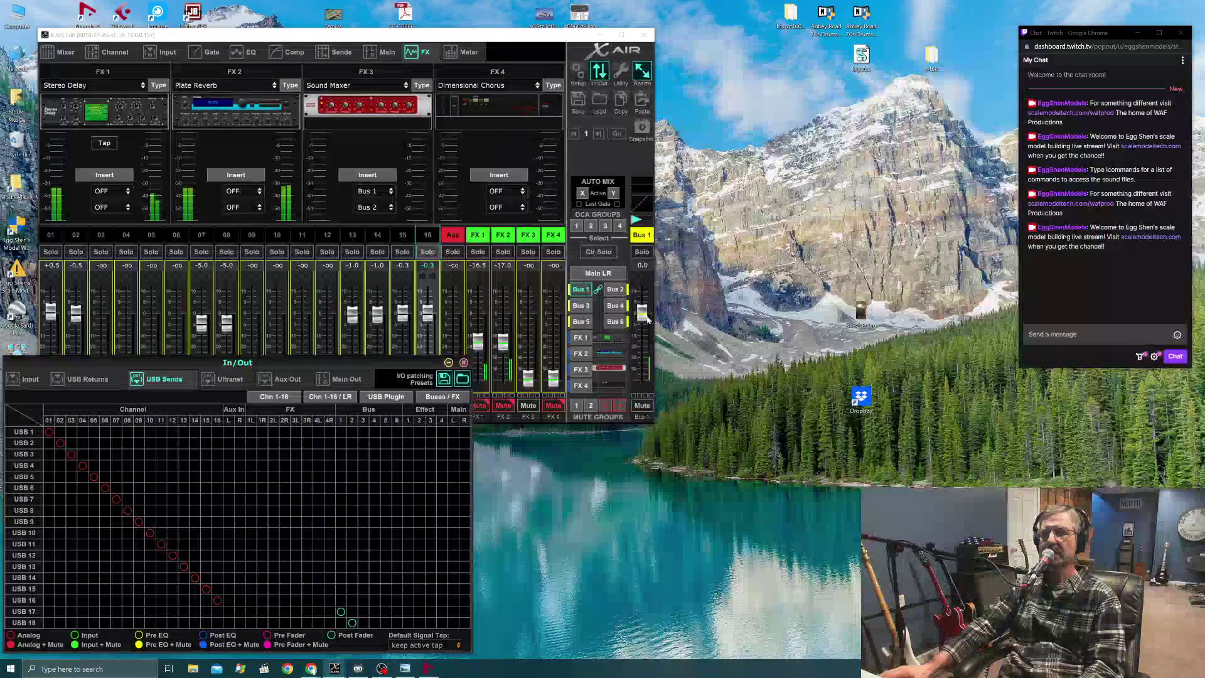
# Lower the Bus 1 master fader to demonstrate the stream level and return it to 0.0.
pyautogui.moveTo(642, 312); pyautogui.dragTo(641, 347)
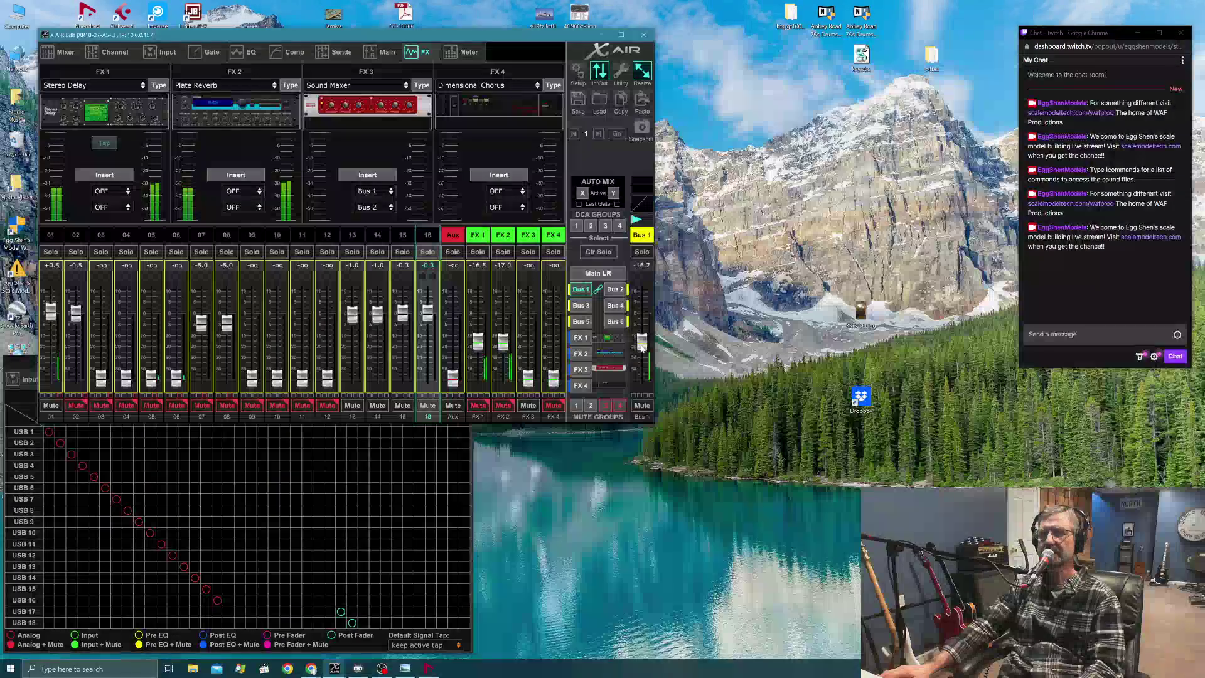
pyautogui.moveTo(638, 333); pyautogui.dragTo(637, 319)
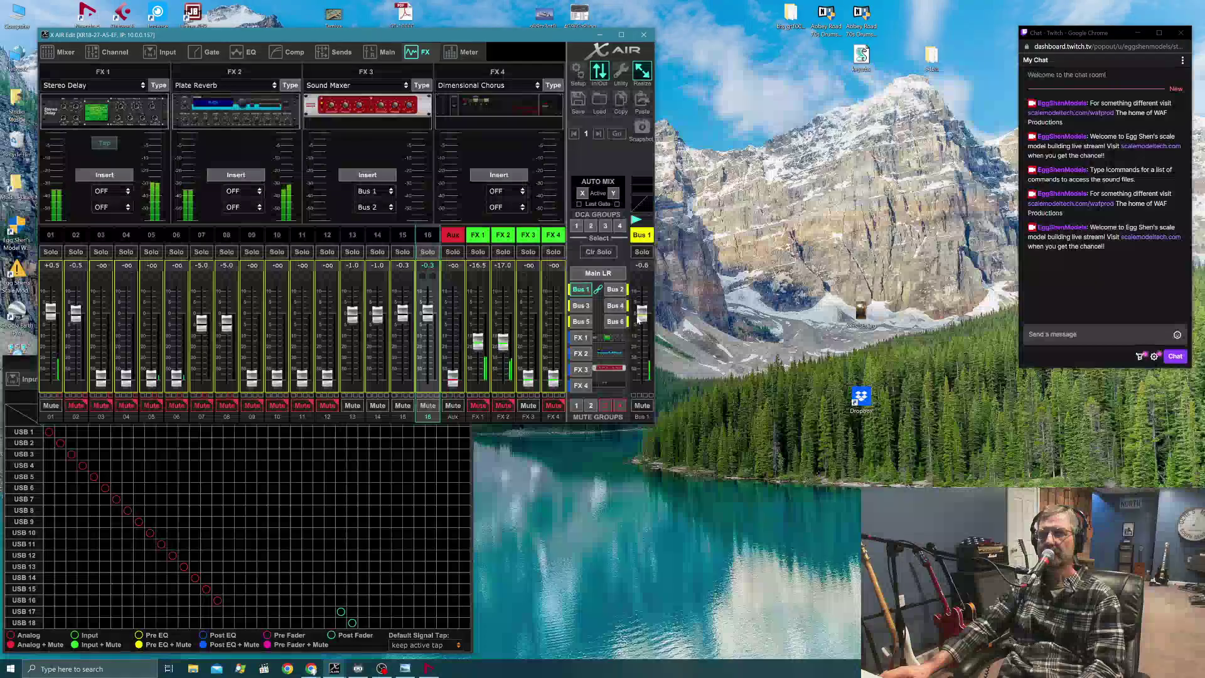
pyautogui.scroll(2, 642, 319)
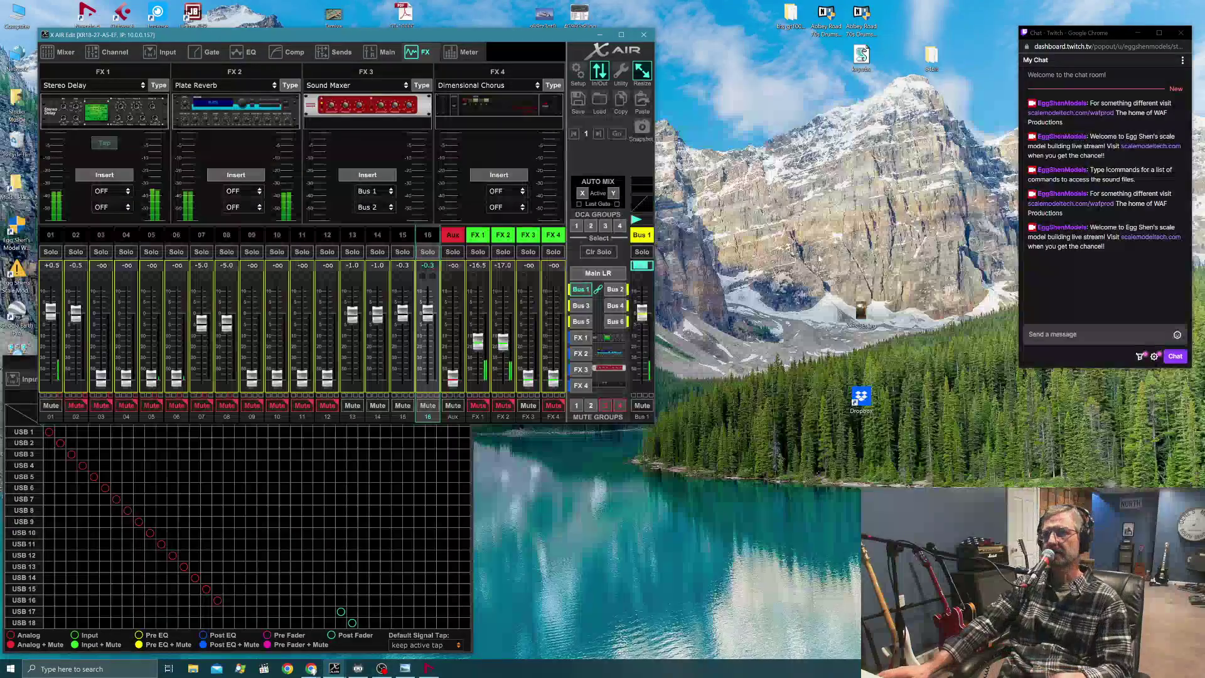
pyautogui.click(689, 349)
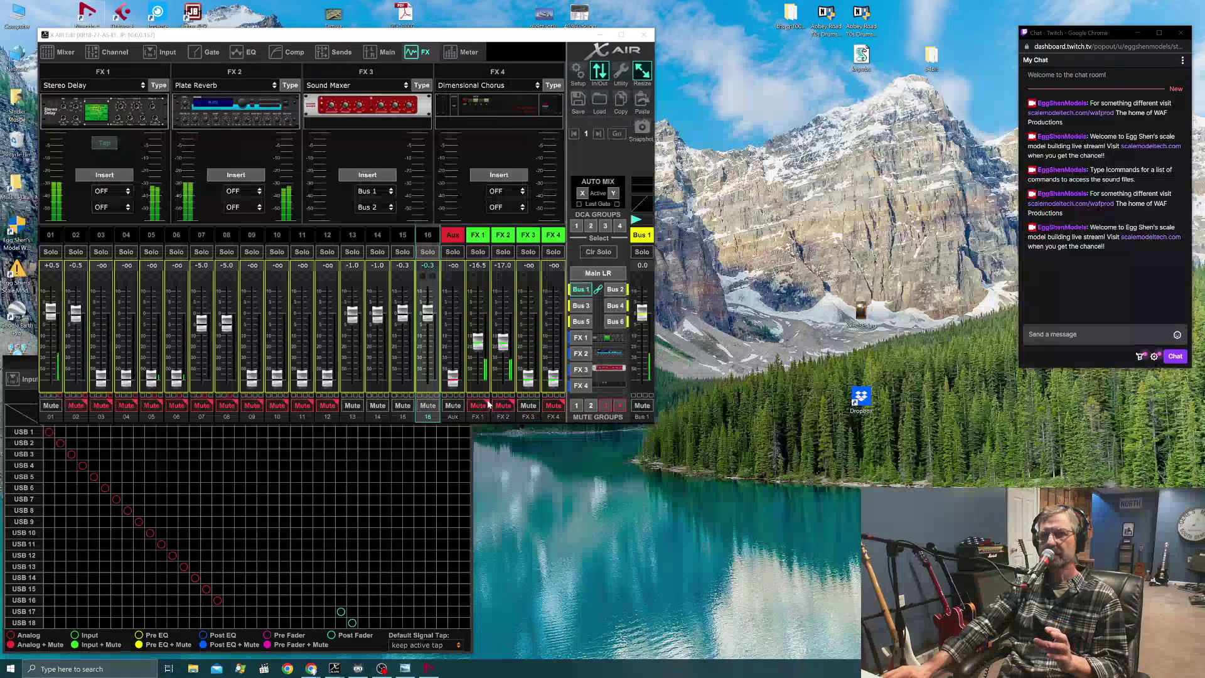
# Pull the FX 1 and FX 2 faders on Bus 1 down to -oo and unmute both effects returns.
pyautogui.click(481, 360)
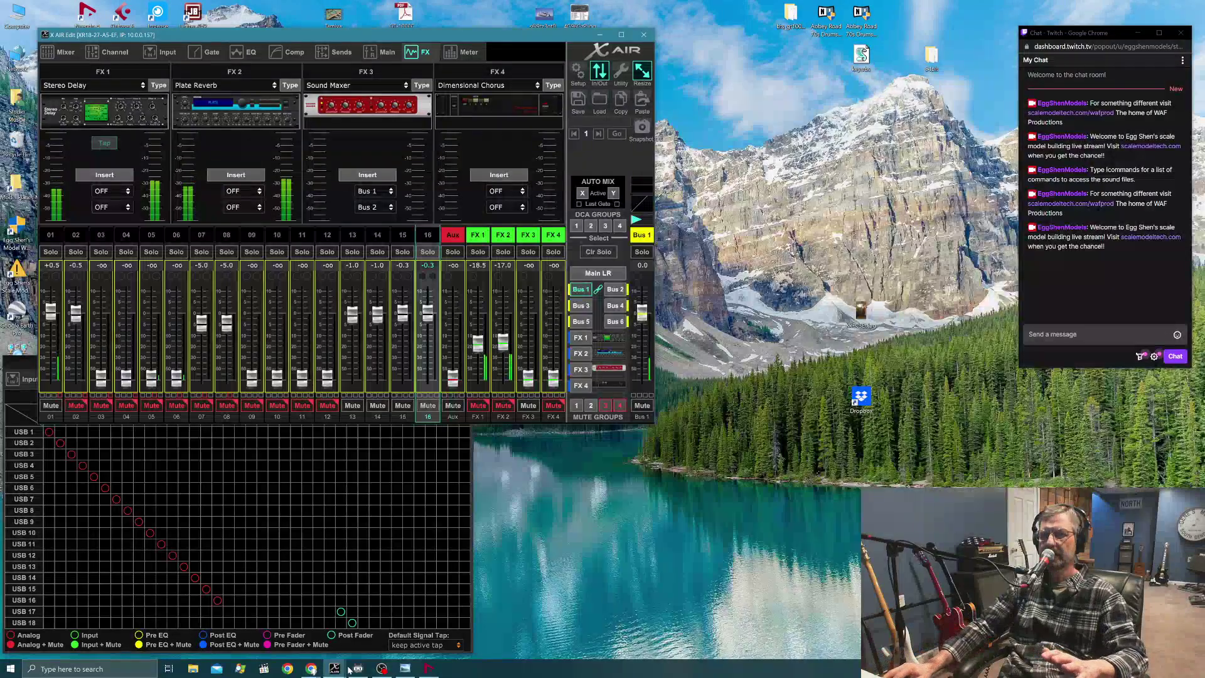
pyautogui.click(383, 670)
pyautogui.click(383, 669)
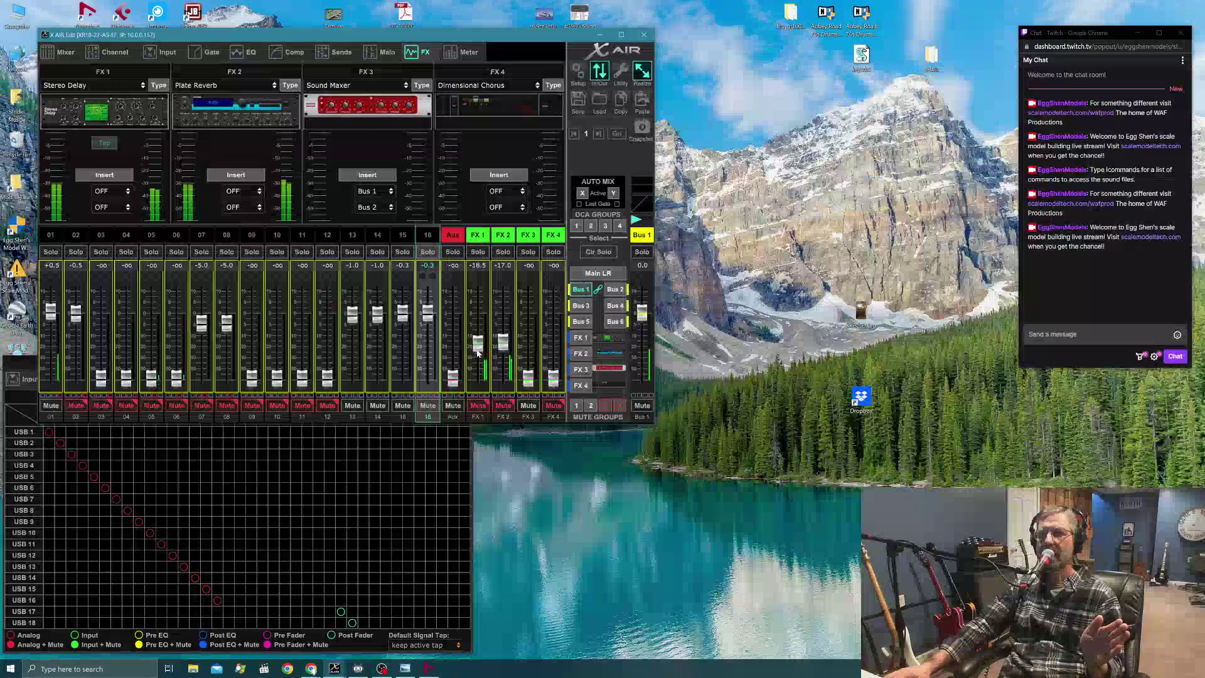
pyautogui.moveTo(480, 351); pyautogui.dragTo(479, 382)
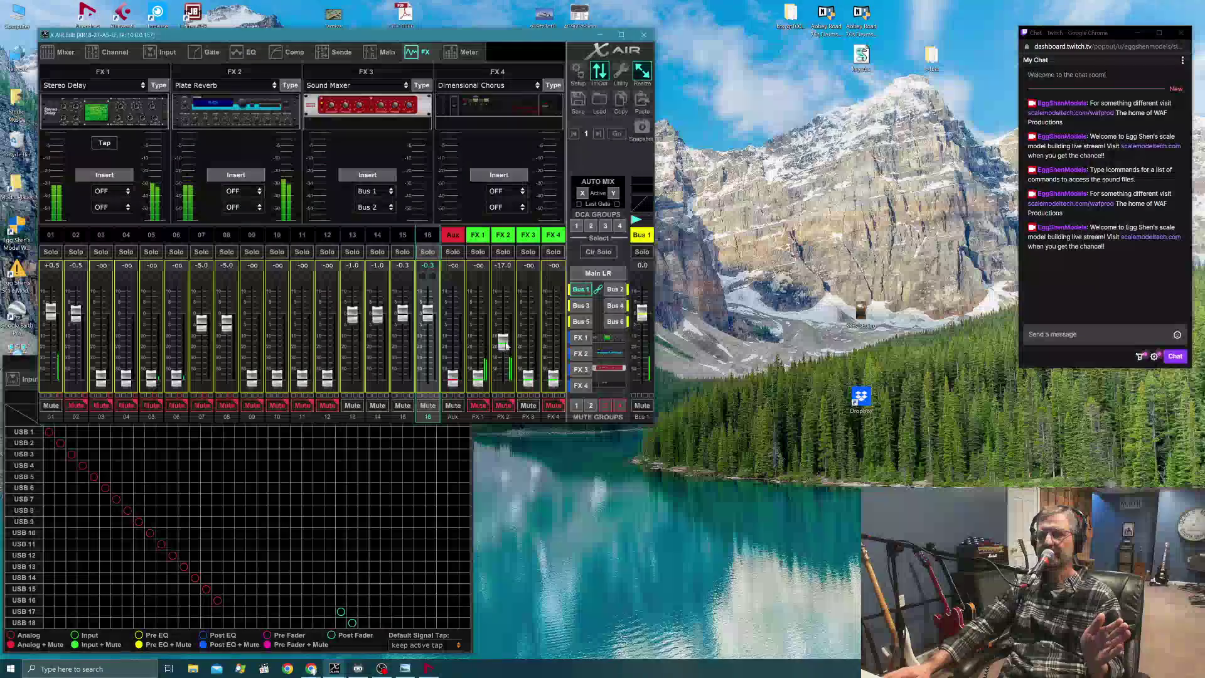
pyautogui.moveTo(504, 342); pyautogui.dragTo(504, 380)
pyautogui.click(475, 406)
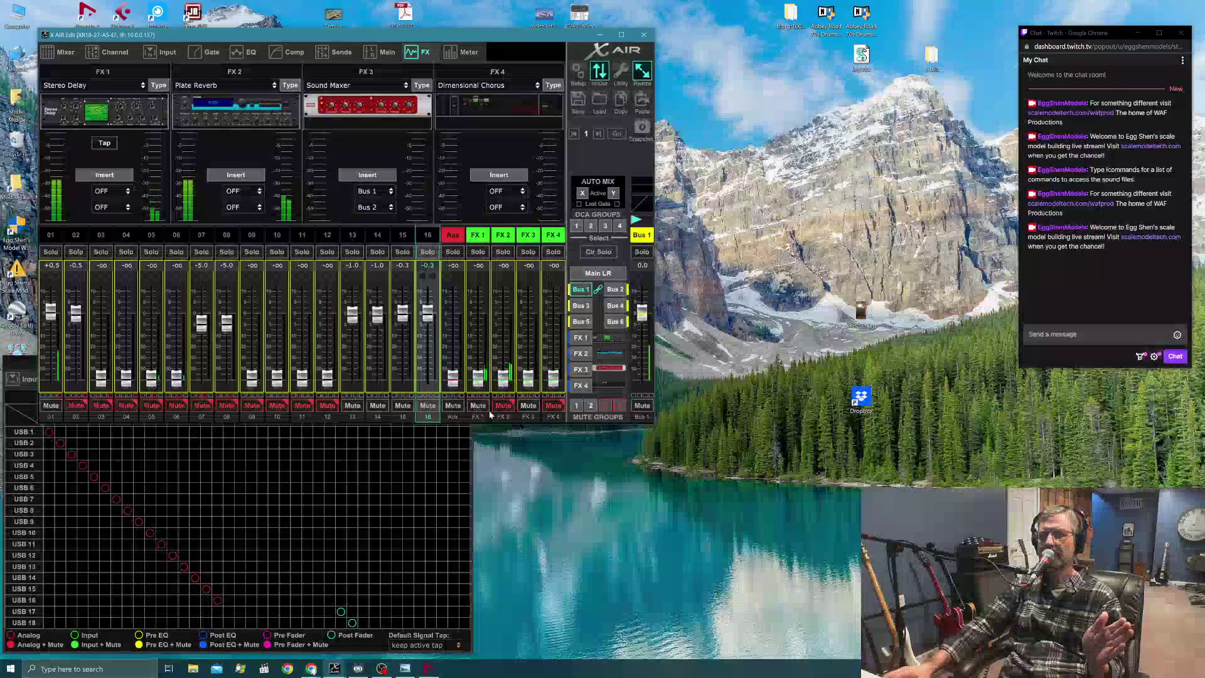
pyautogui.click(503, 406)
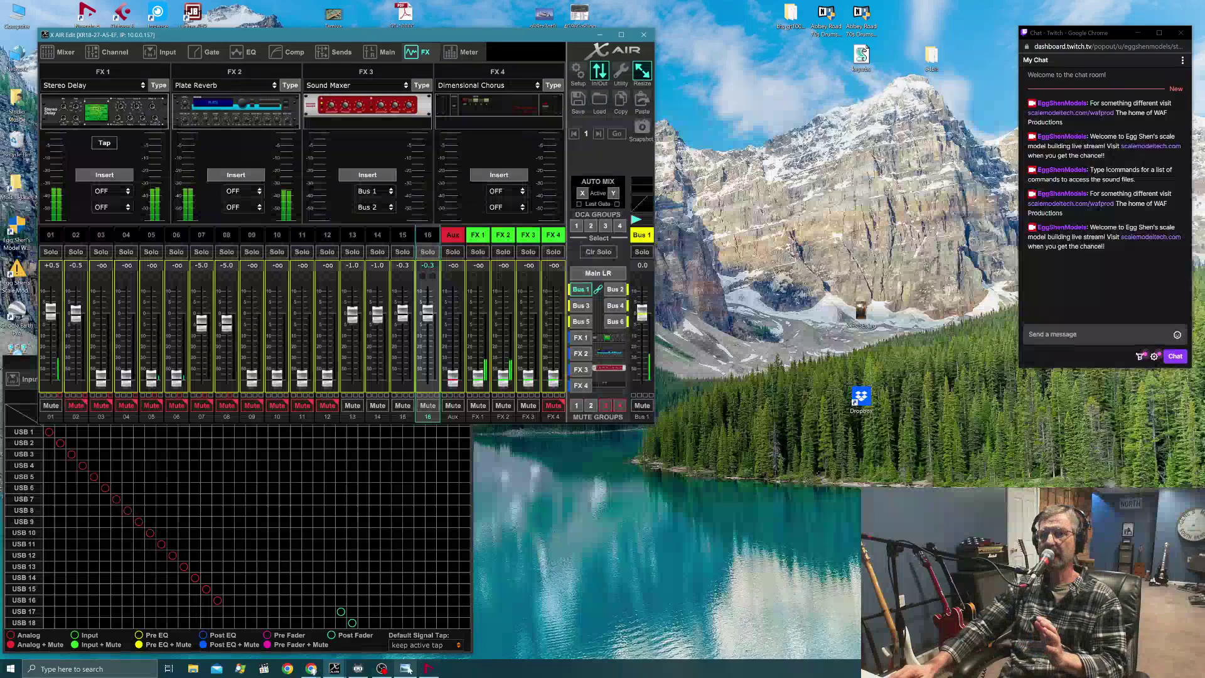
# Examine the Main L/R and Aux output jacks in the XR18 picture, and minimize the picture viewer.
pyautogui.click(396, 673)
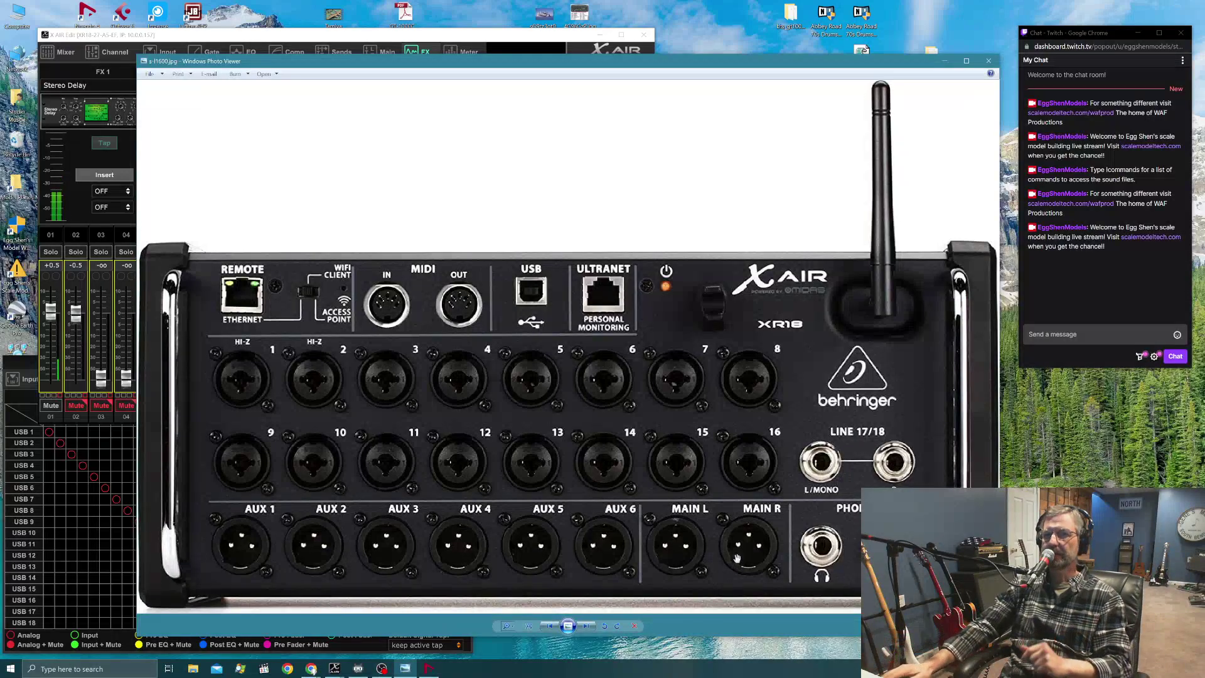
pyautogui.click(946, 63)
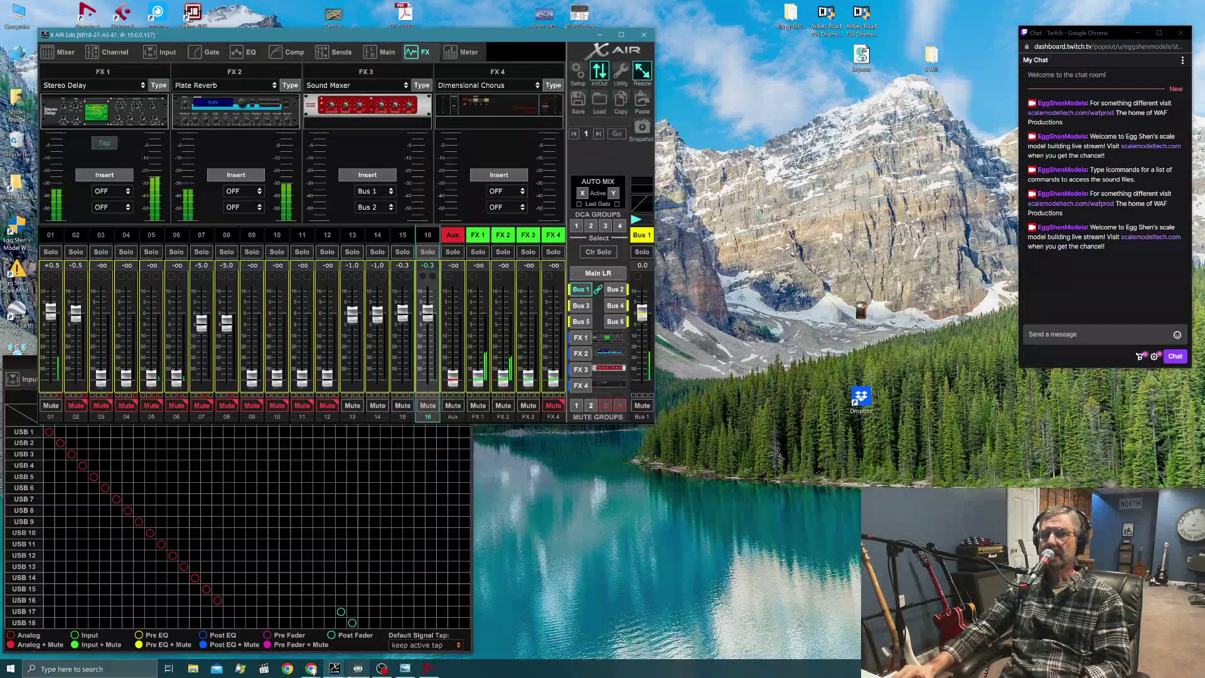
pyautogui.click(405, 669)
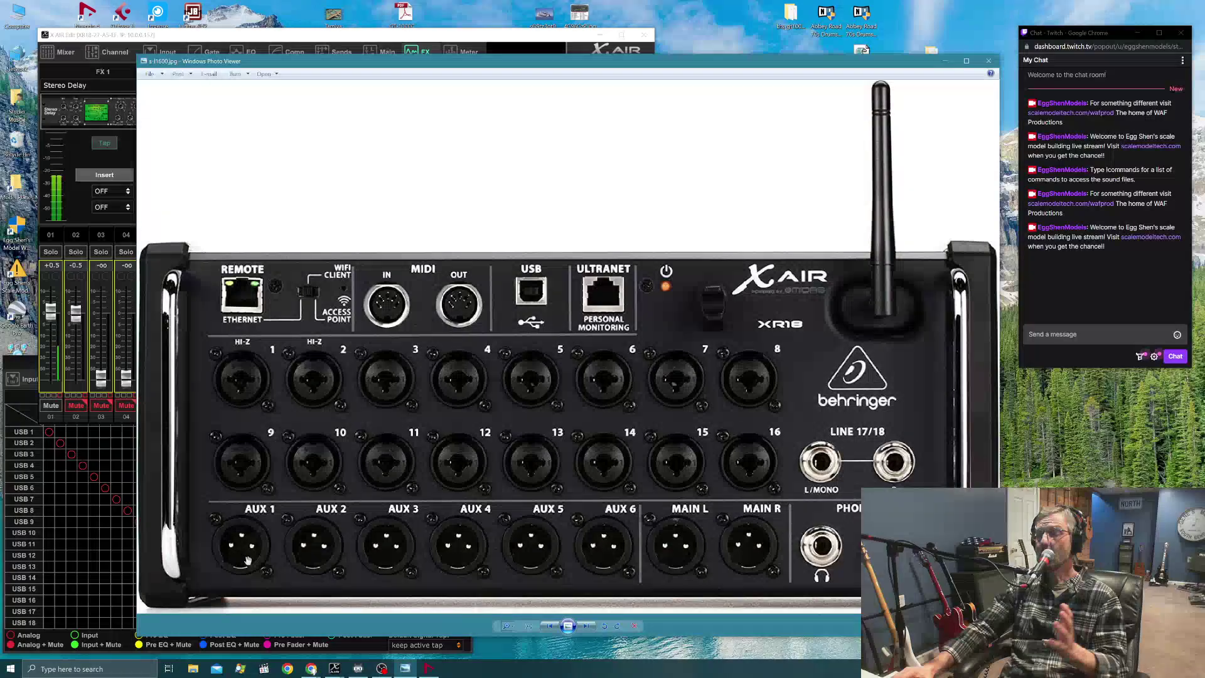
pyautogui.click(331, 34)
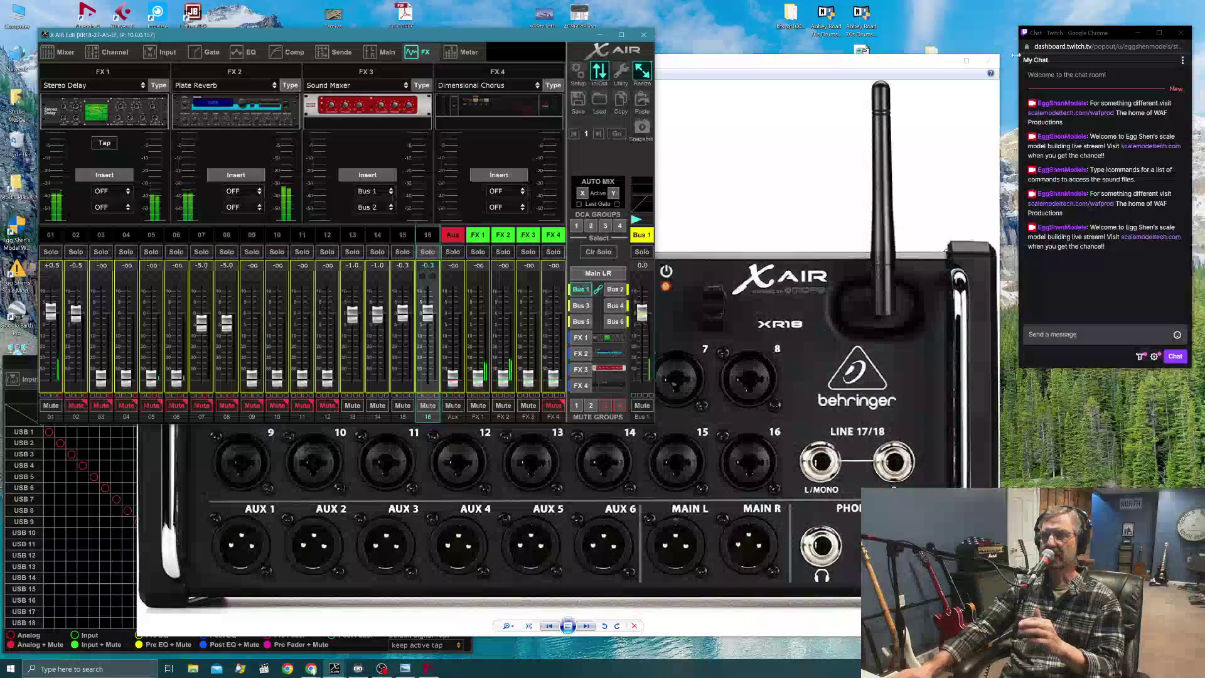
pyautogui.click(945, 61)
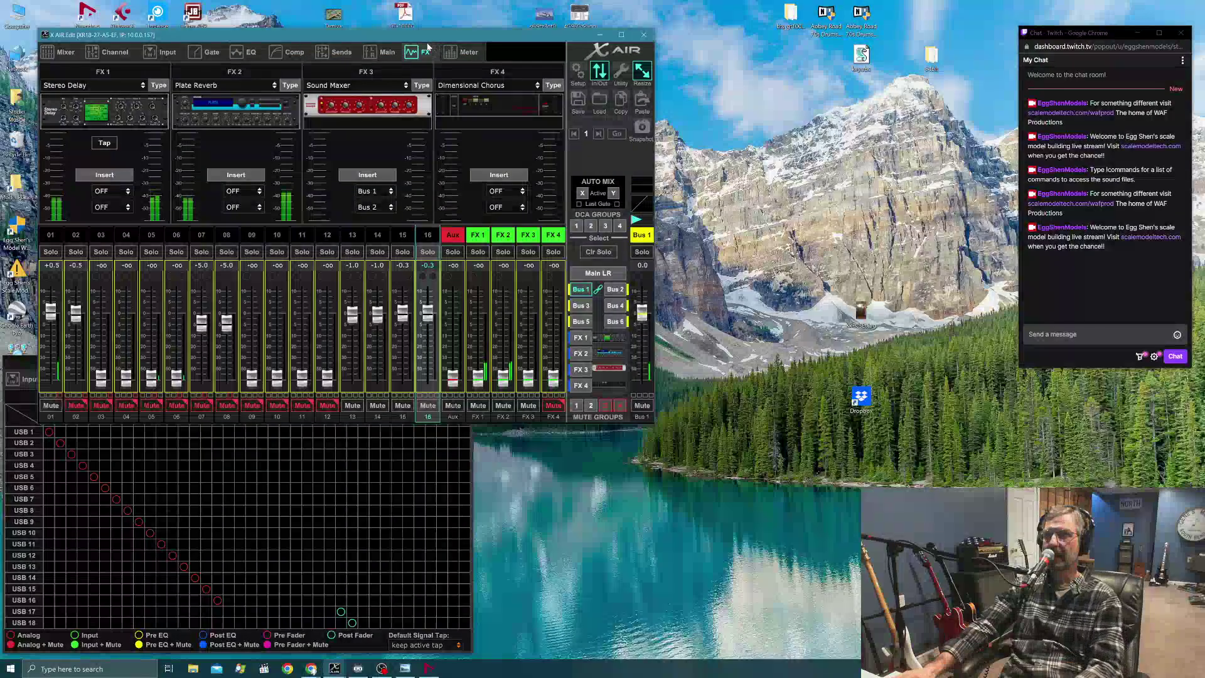
# Move the mixer window clear of the In/Out routing grid and set channel 01's level on Bus 1 to 0.
pyautogui.moveTo(430, 37); pyautogui.dragTo(640, 18)
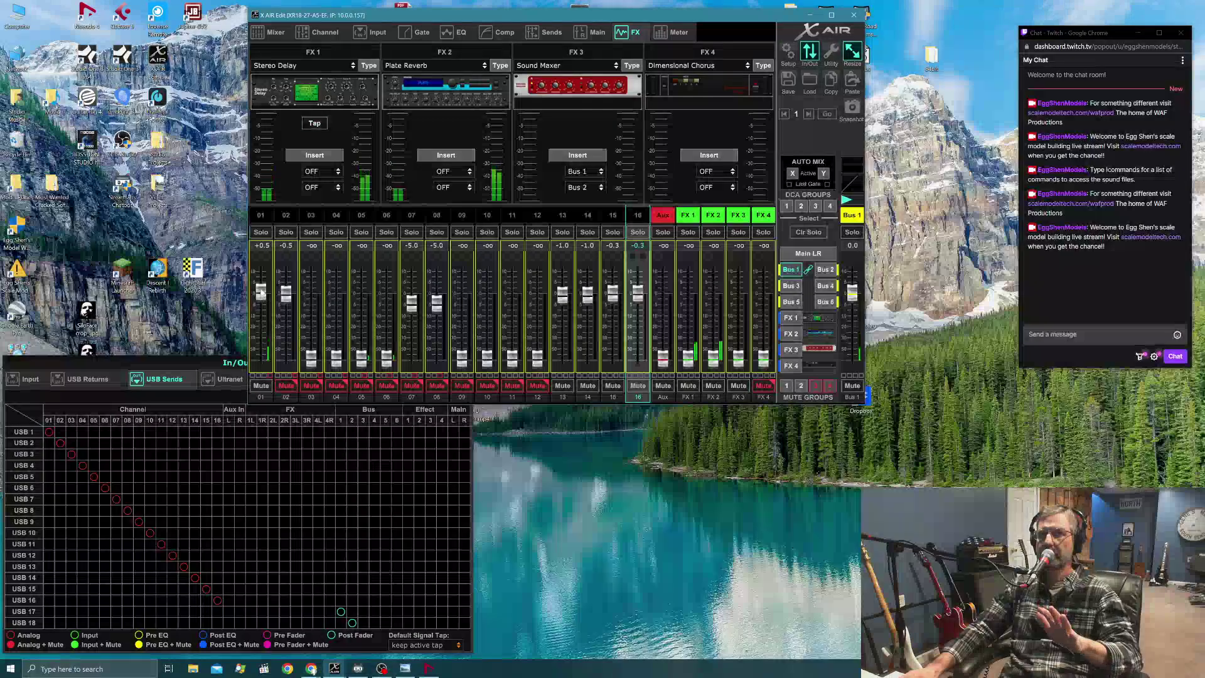
pyautogui.doubleClick(262, 246)
pyautogui.write('0')
pyautogui.press('Return')
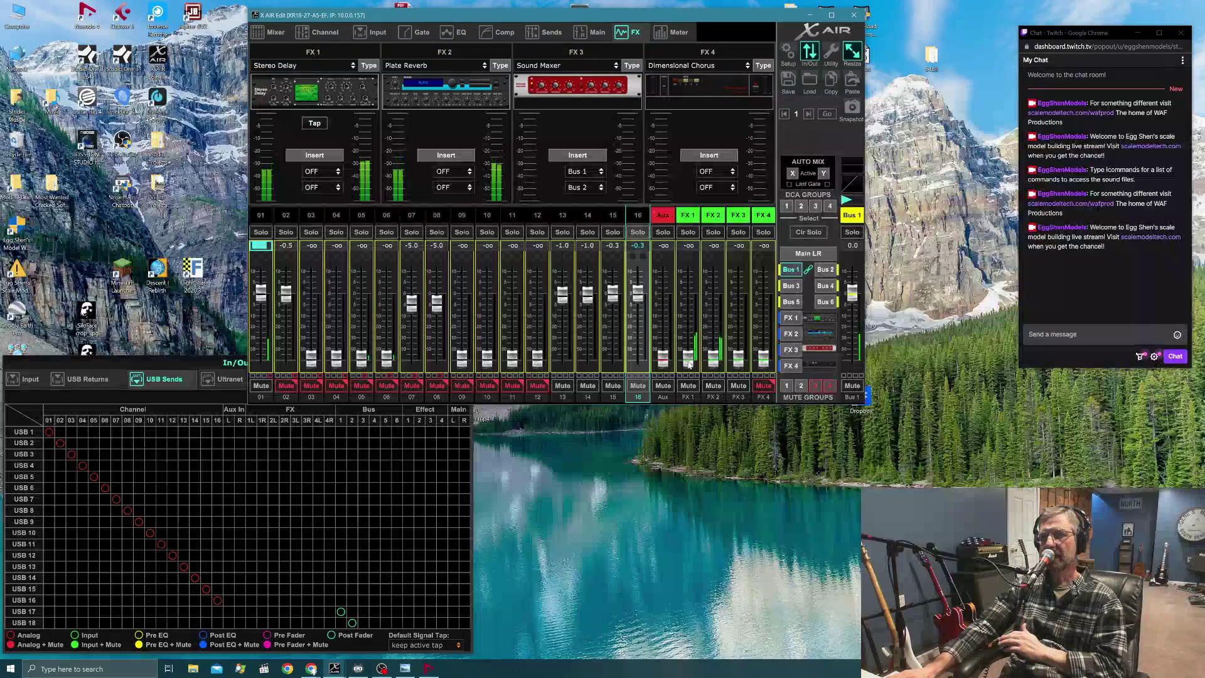
# Raise the FX 1 return to -32.0 and the FX 2 return to -24.0 on the Bus 1 mix.
pyautogui.scroll(1, 688, 360)
pyautogui.moveTo(688, 361)
pyautogui.mouseDown()
pyautogui.moveTo(688, 331)
pyautogui.moveTo(715, 349)
pyautogui.moveTo(713, 288)
pyautogui.moveTo(714, 337)
pyautogui.moveTo(690, 342)
pyautogui.mouseUp()
pyautogui.scroll(1, 715, 358)
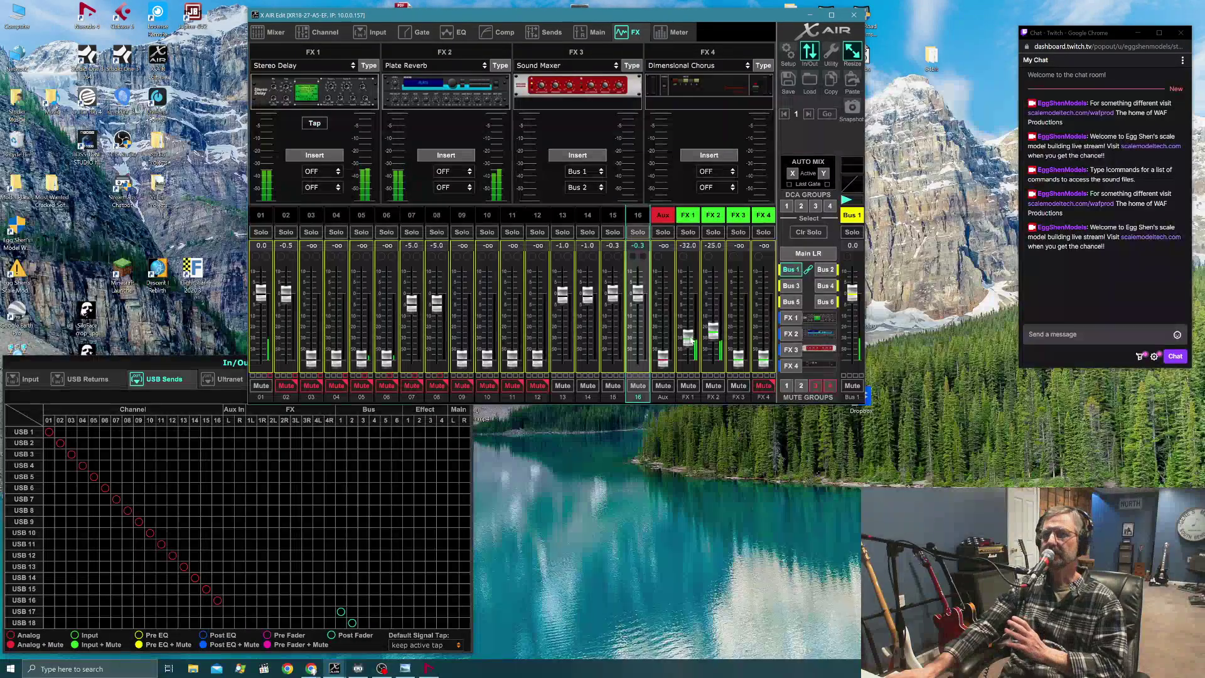
pyautogui.moveTo(714, 332); pyautogui.dragTo(714, 331)
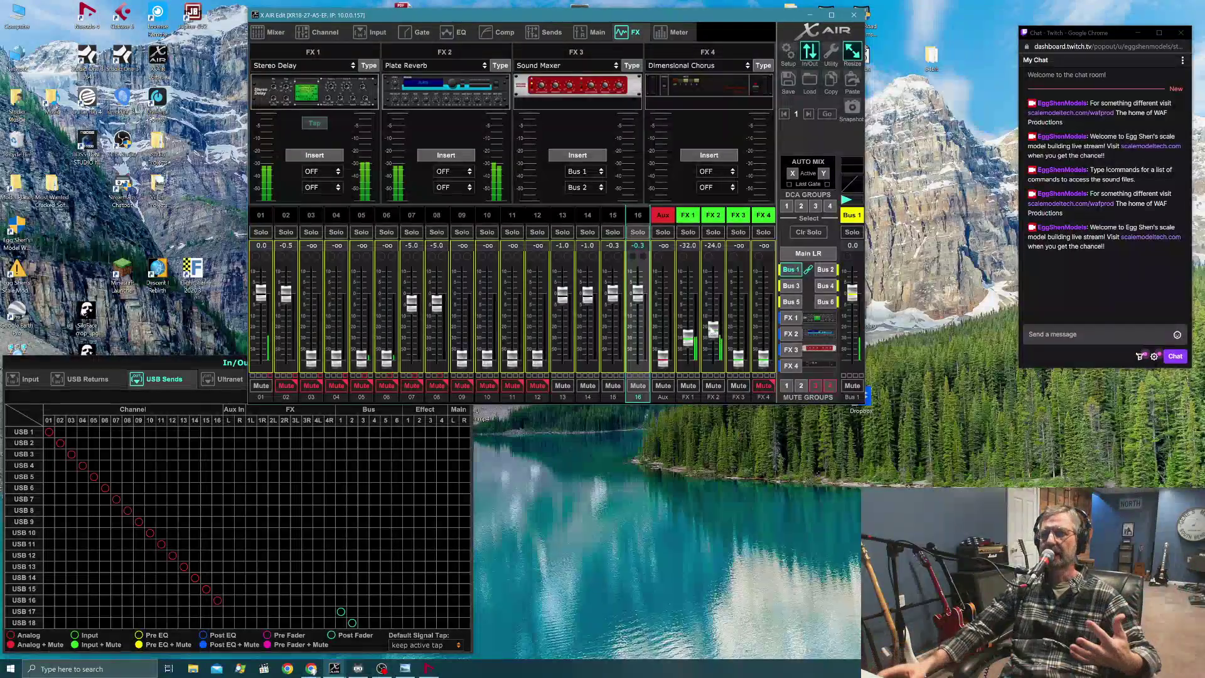
# Mute and unmute the FX 1 and FX 2 returns on the Bus 1 mix to compare the voice with and without effects.
pyautogui.click(706, 390)
pyautogui.click(690, 389)
pyautogui.click(715, 389)
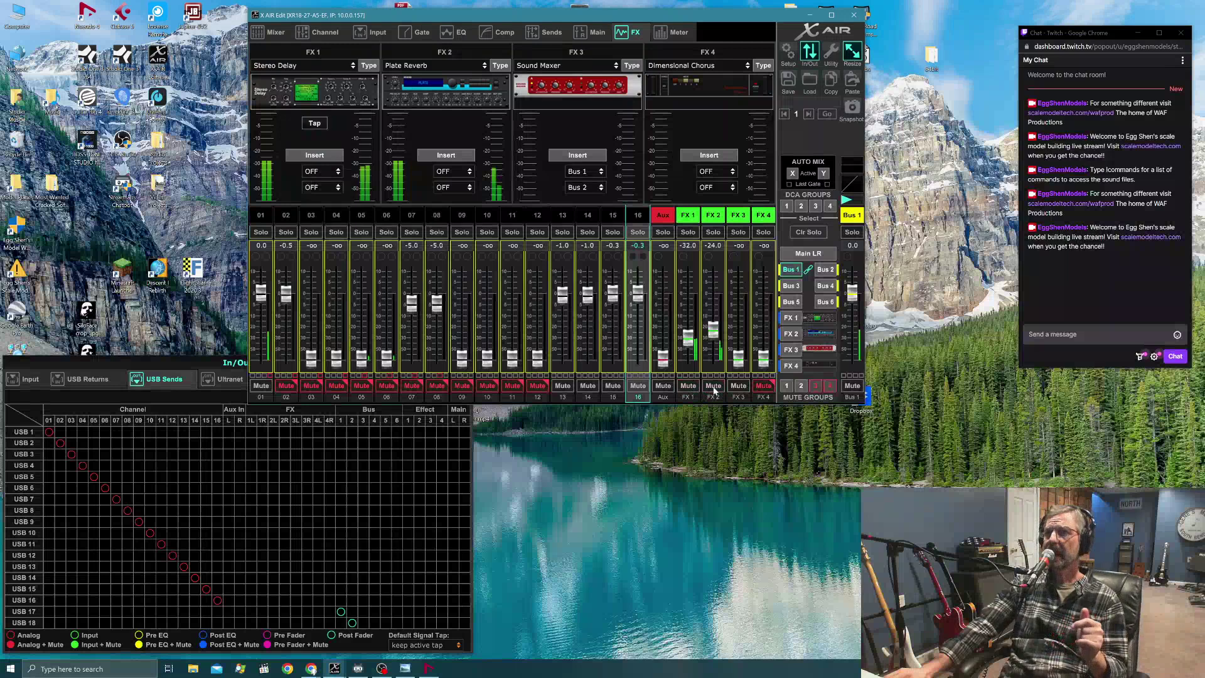
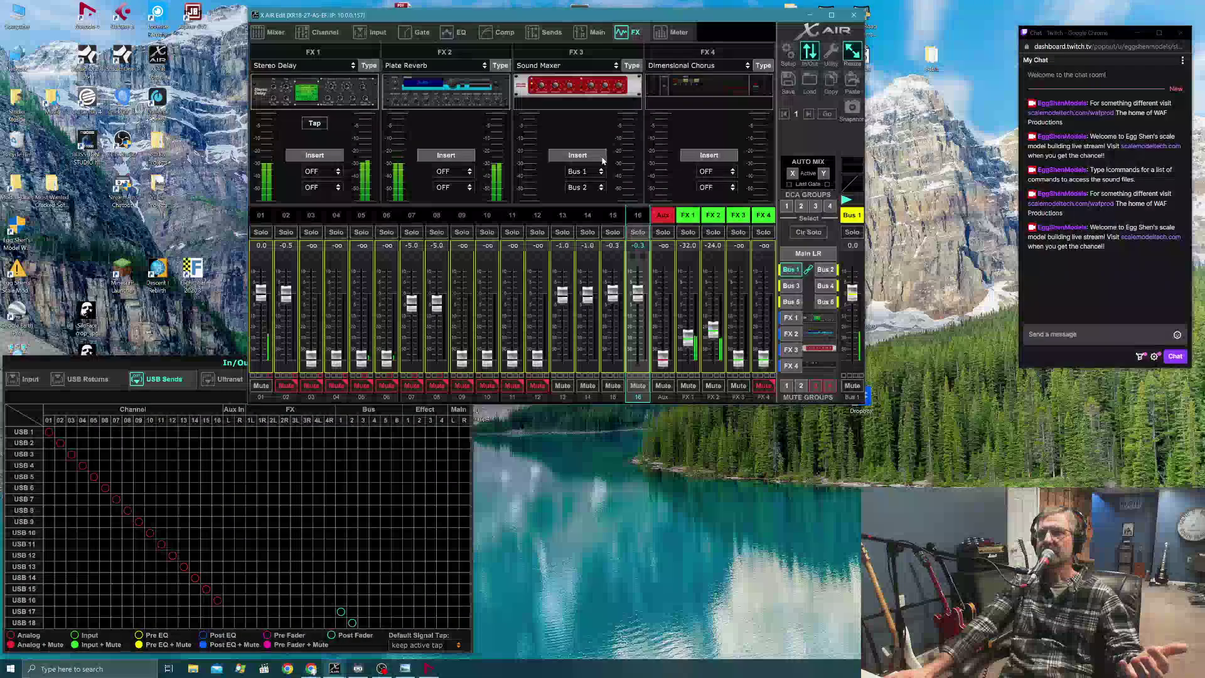
# Open the FX 3 Sound Maxer editor and examine the gain controls of its A and B sides.
pyautogui.click(585, 88)
pyautogui.click(633, 535)
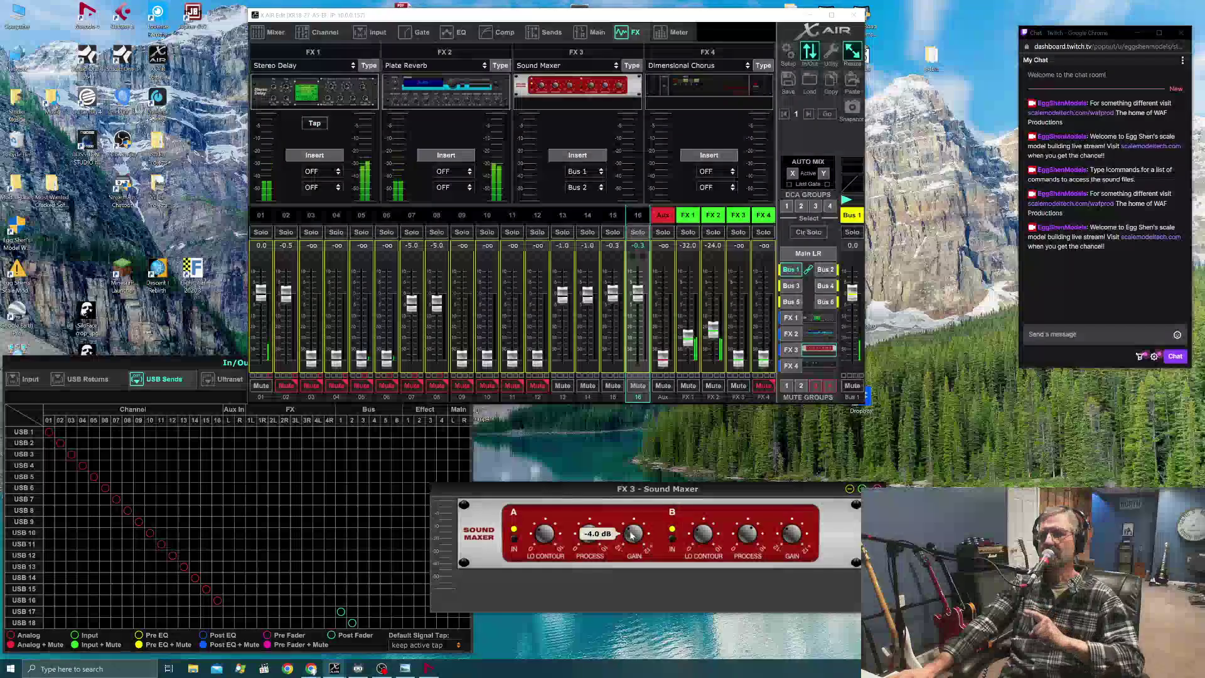
pyautogui.moveTo(785, 540)
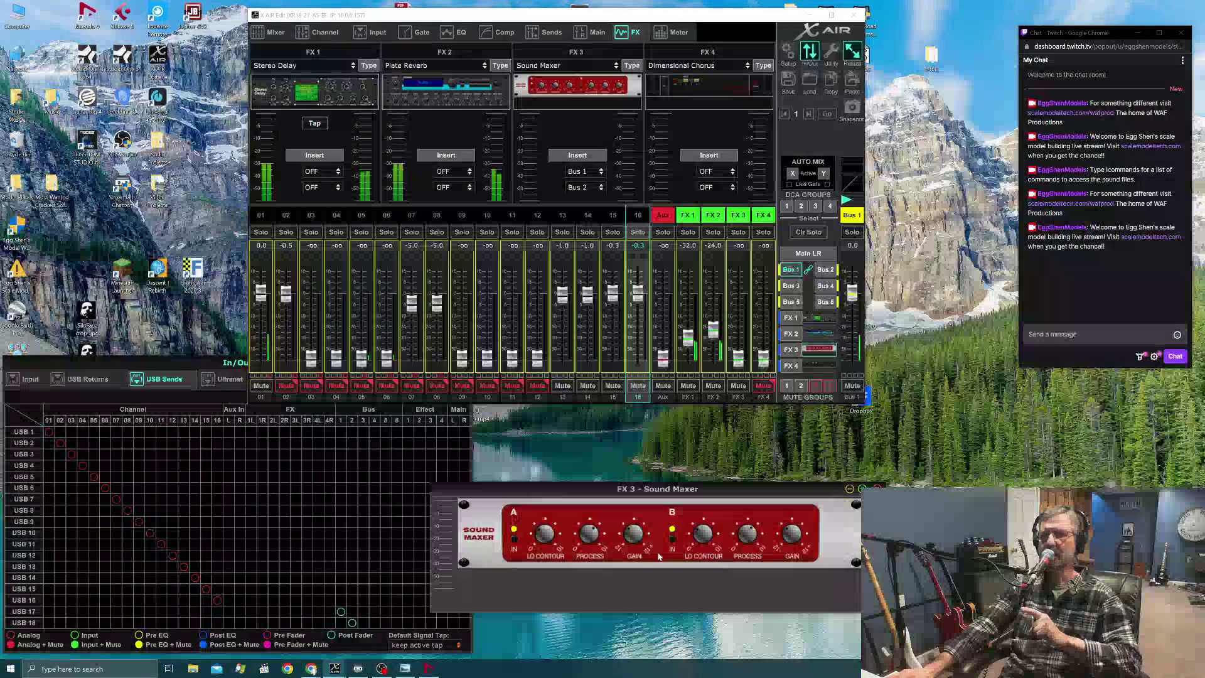
pyautogui.moveTo(627, 546)
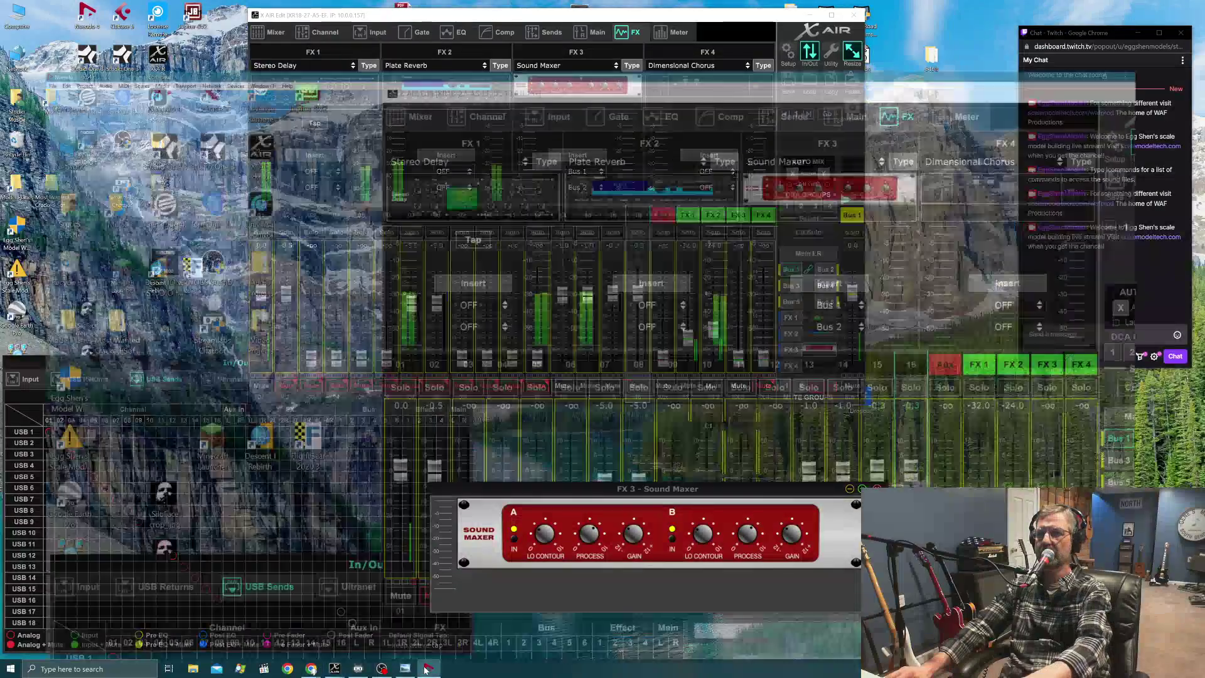
# Switch to Nuendo, bring the Jupiter-8V synth window to the front, and close the FX 3 Sound Maxer window.
pyautogui.click(427, 669)
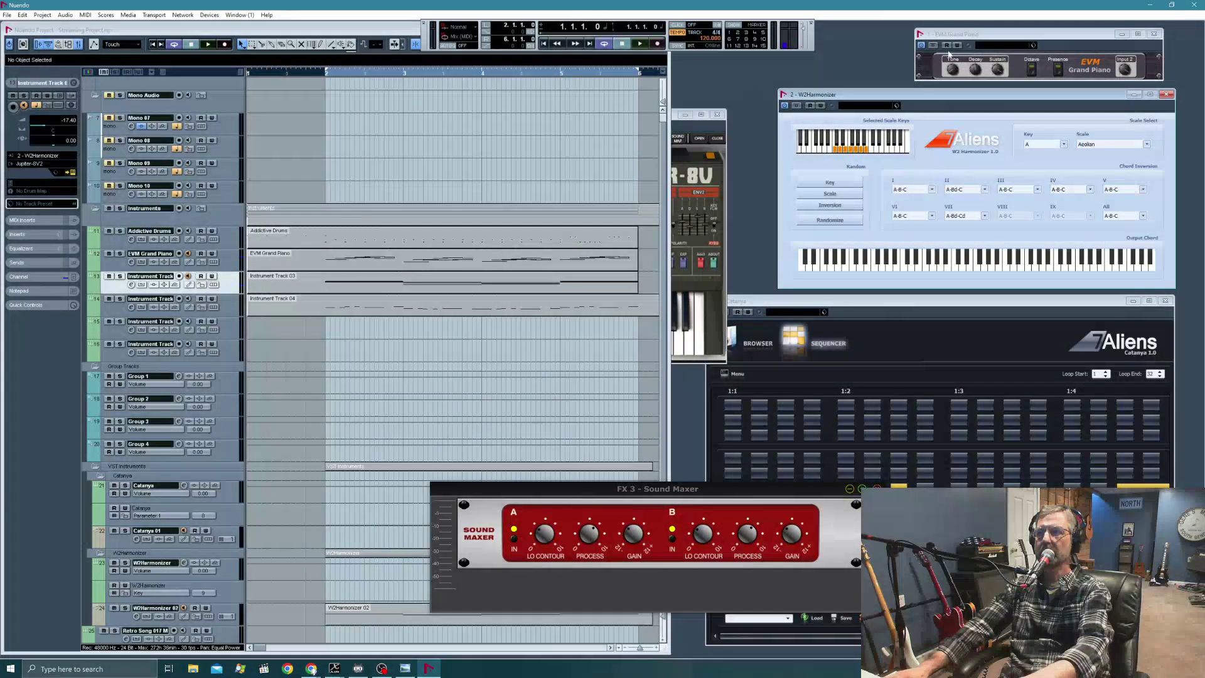
pyautogui.click(712, 130)
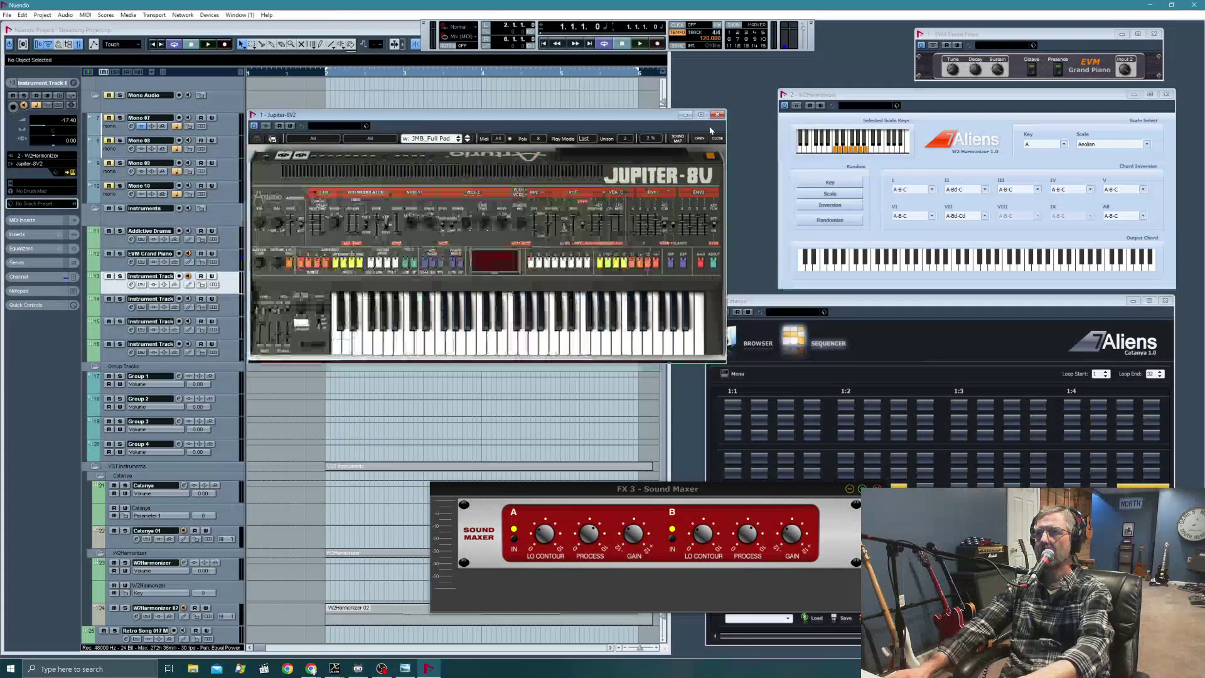
pyautogui.moveTo(767, 500); pyautogui.dragTo(753, 525)
pyautogui.click(750, 14)
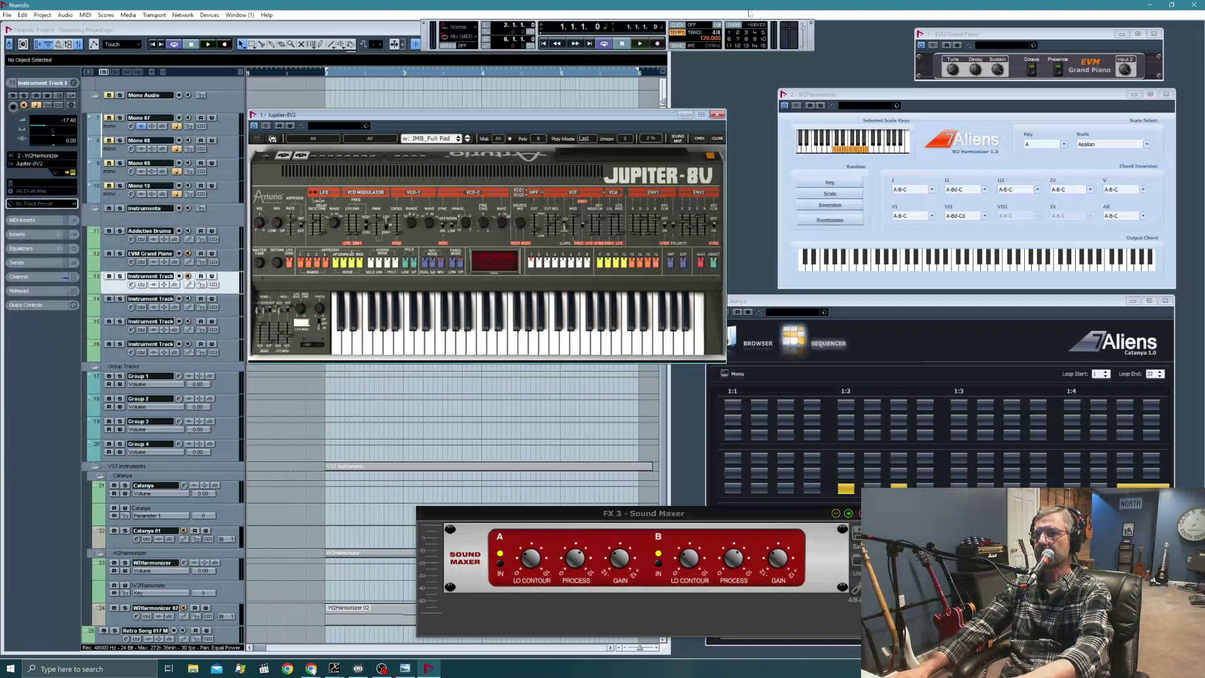
pyautogui.click(756, 518)
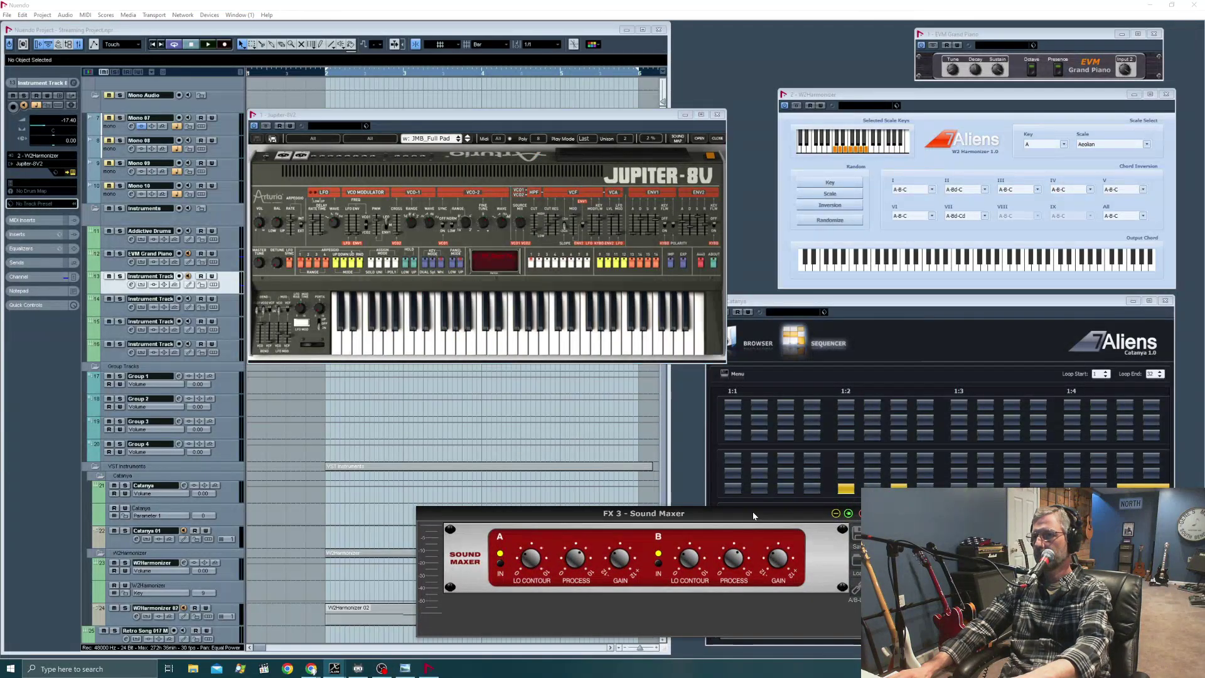
pyautogui.click(860, 513)
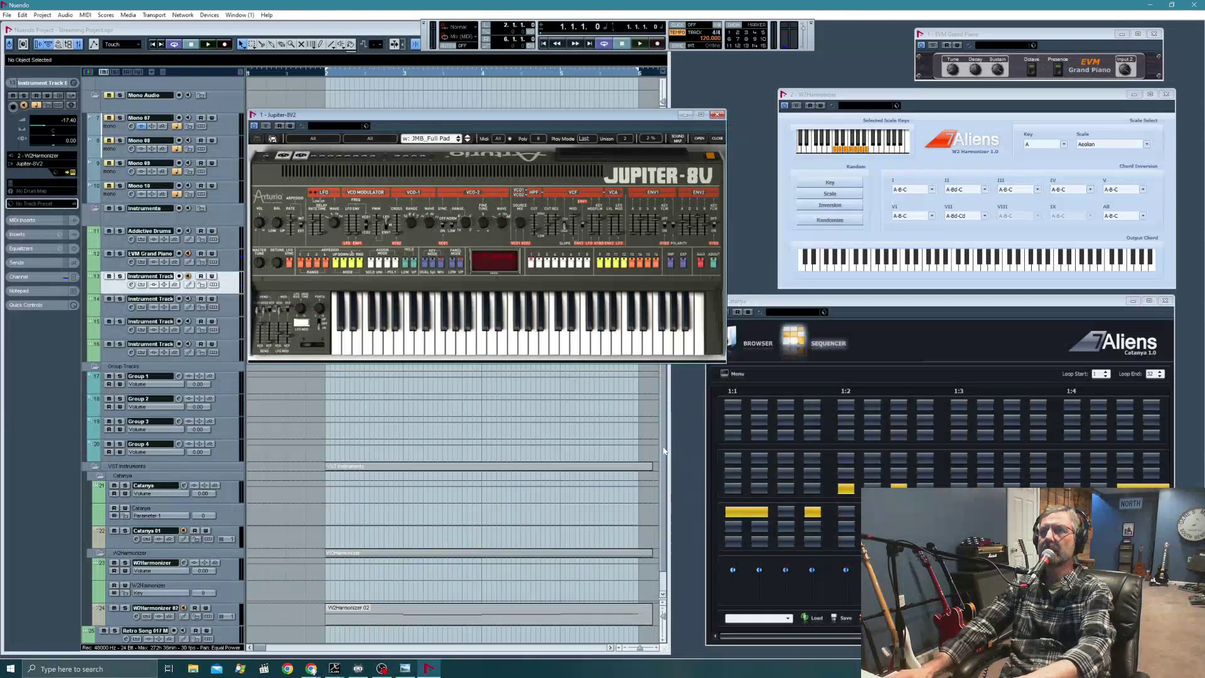
# Shift the Jupiter-8V window and set its instrument track's MIDI input to UMX 49.
pyautogui.moveTo(528, 122); pyautogui.dragTo(561, 150)
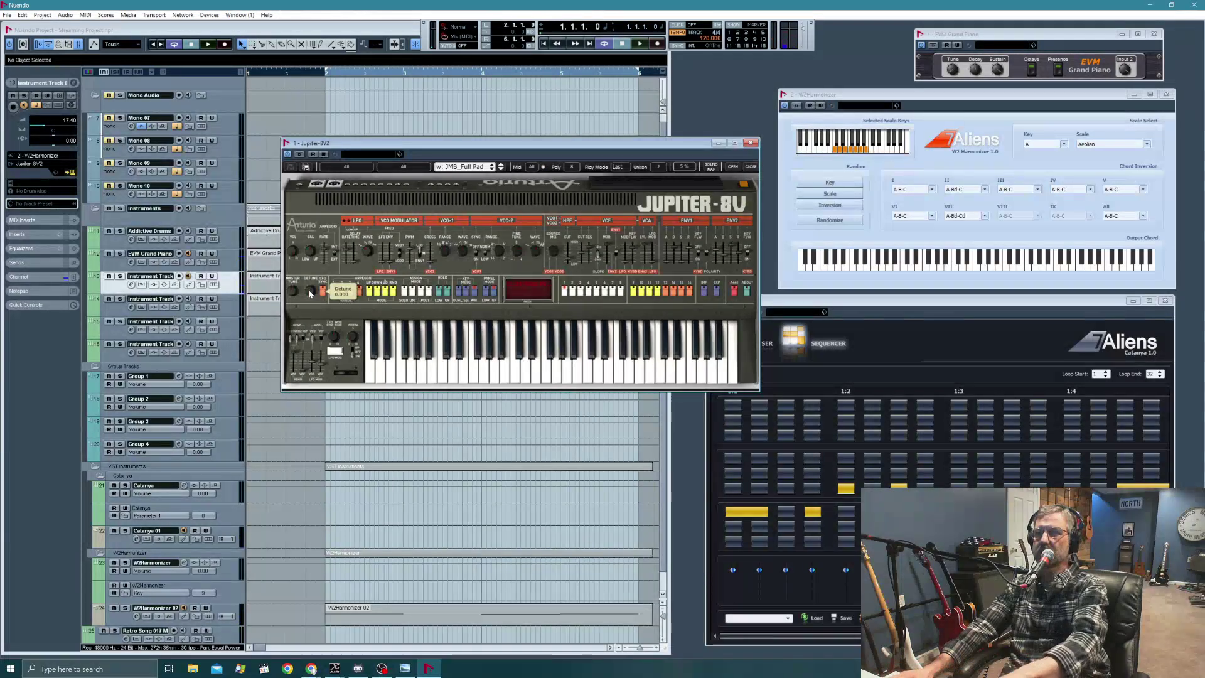
pyautogui.click(907, 100)
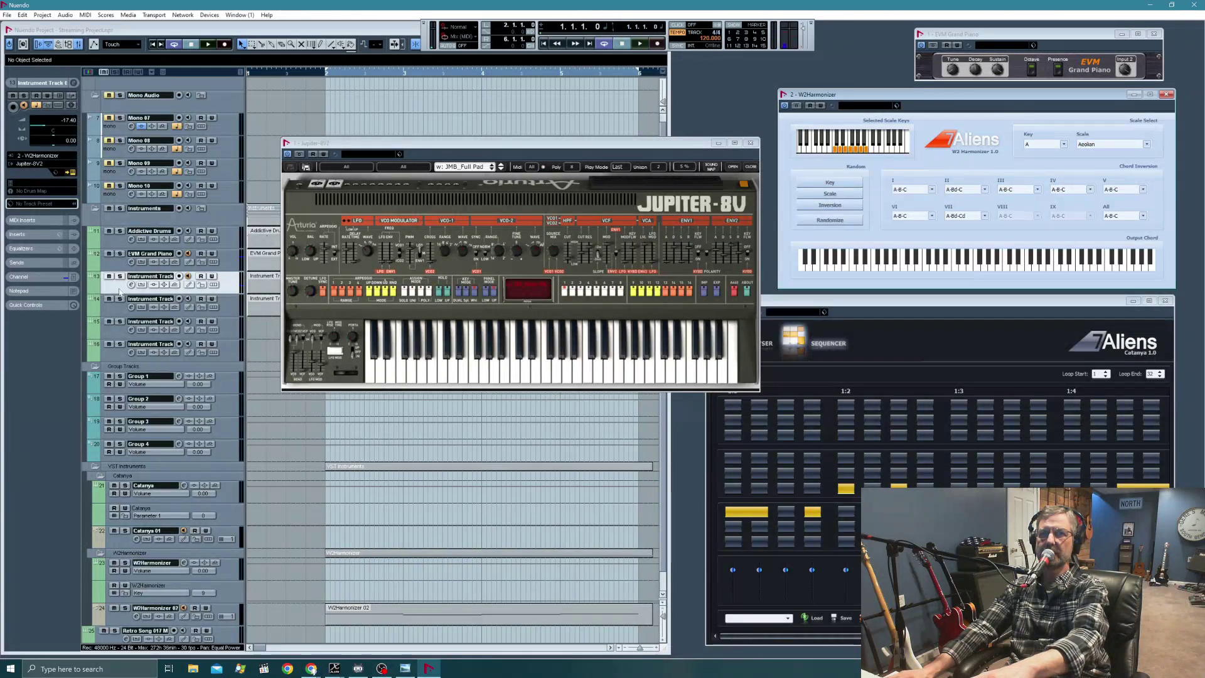
pyautogui.click(25, 156)
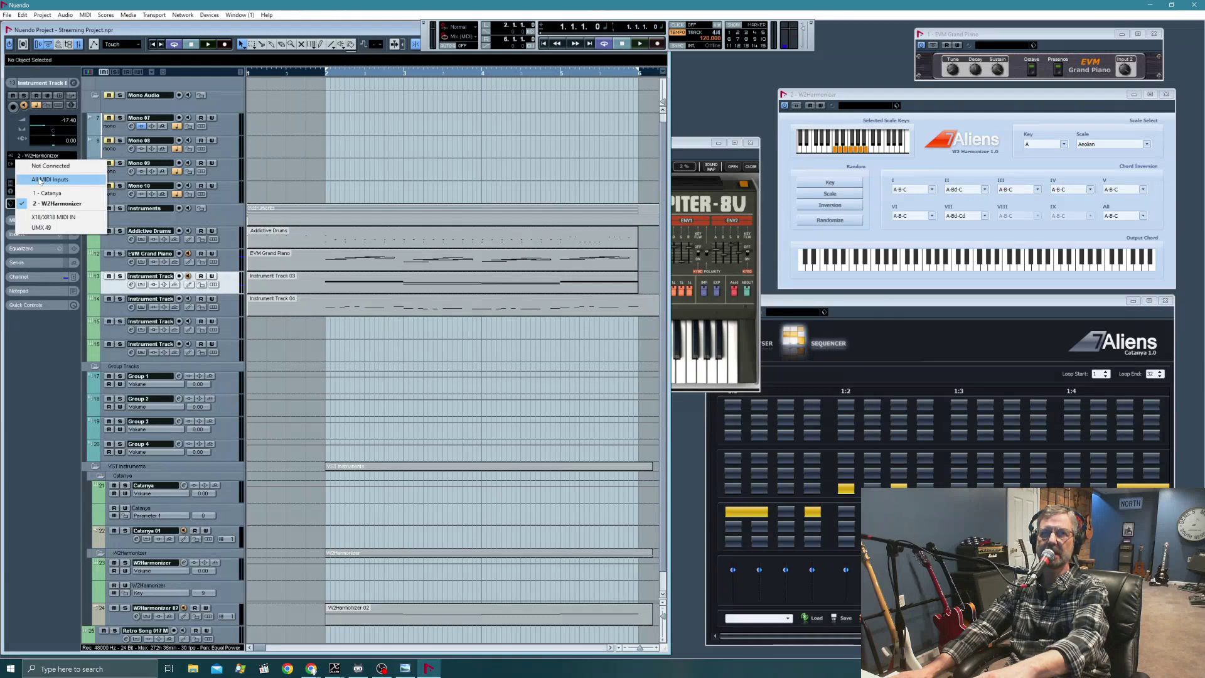
pyautogui.click(48, 229)
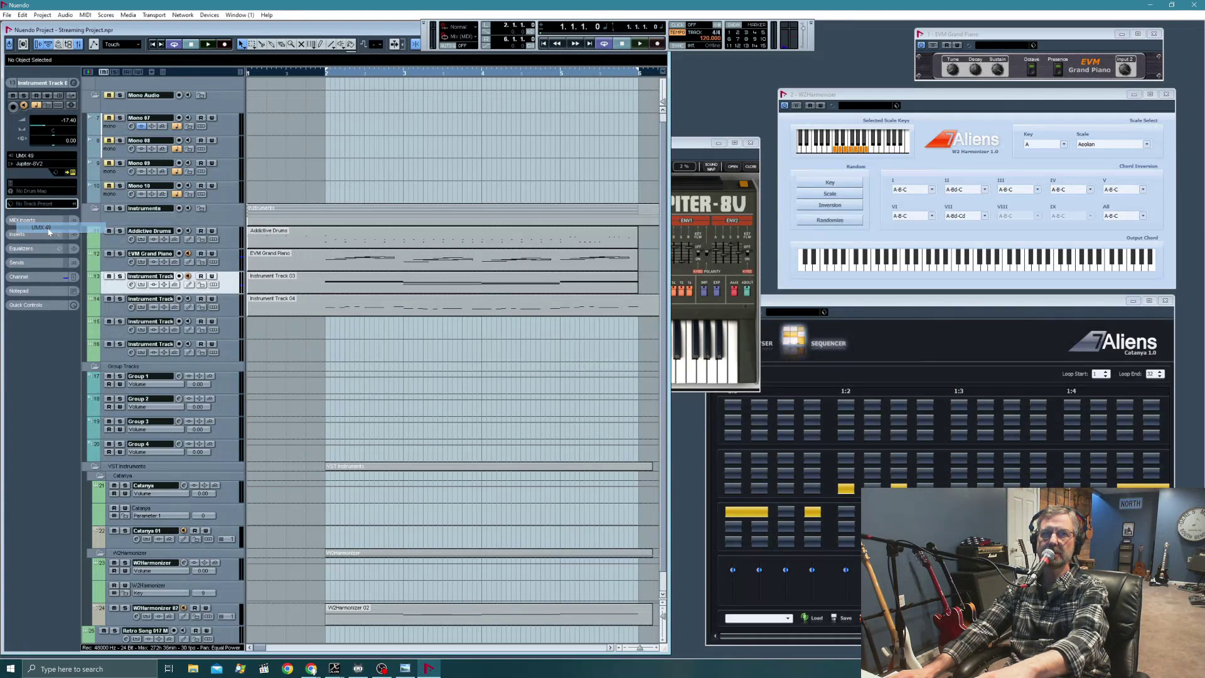
pyautogui.click(684, 143)
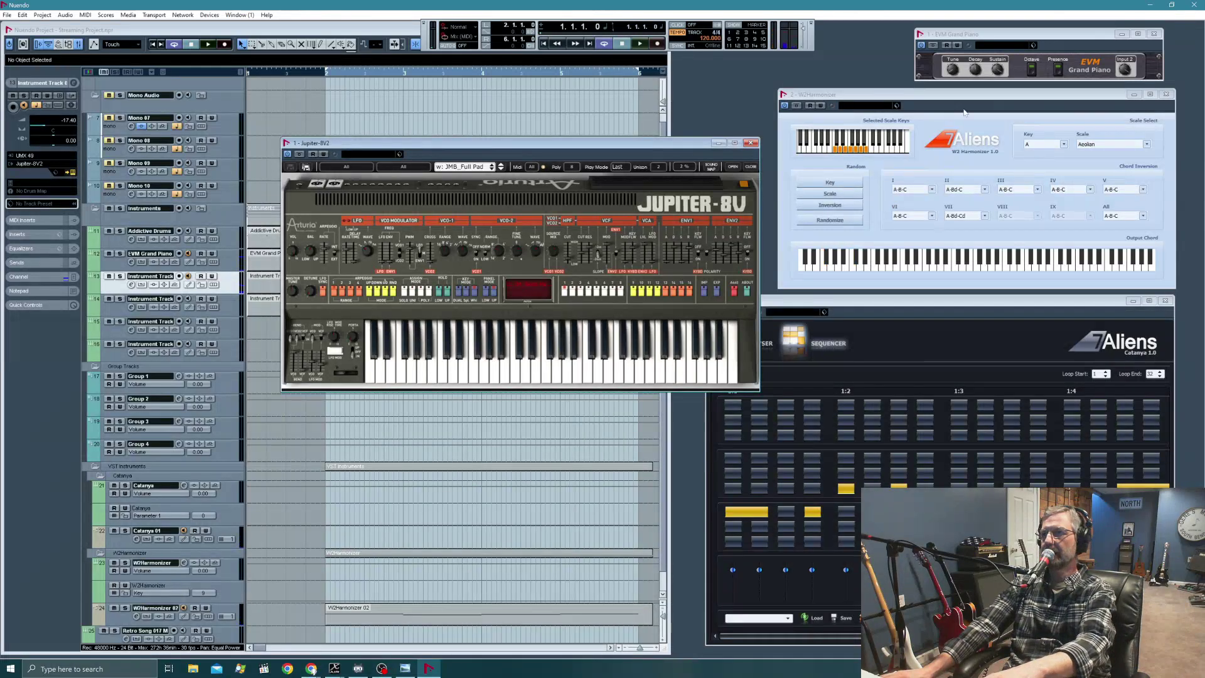
# Move the EVM Grand Piano window slightly left and toggle its Always on Top option.
pyautogui.moveTo(1012, 37); pyautogui.dragTo(953, 39)
pyautogui.rightClick(993, 46)
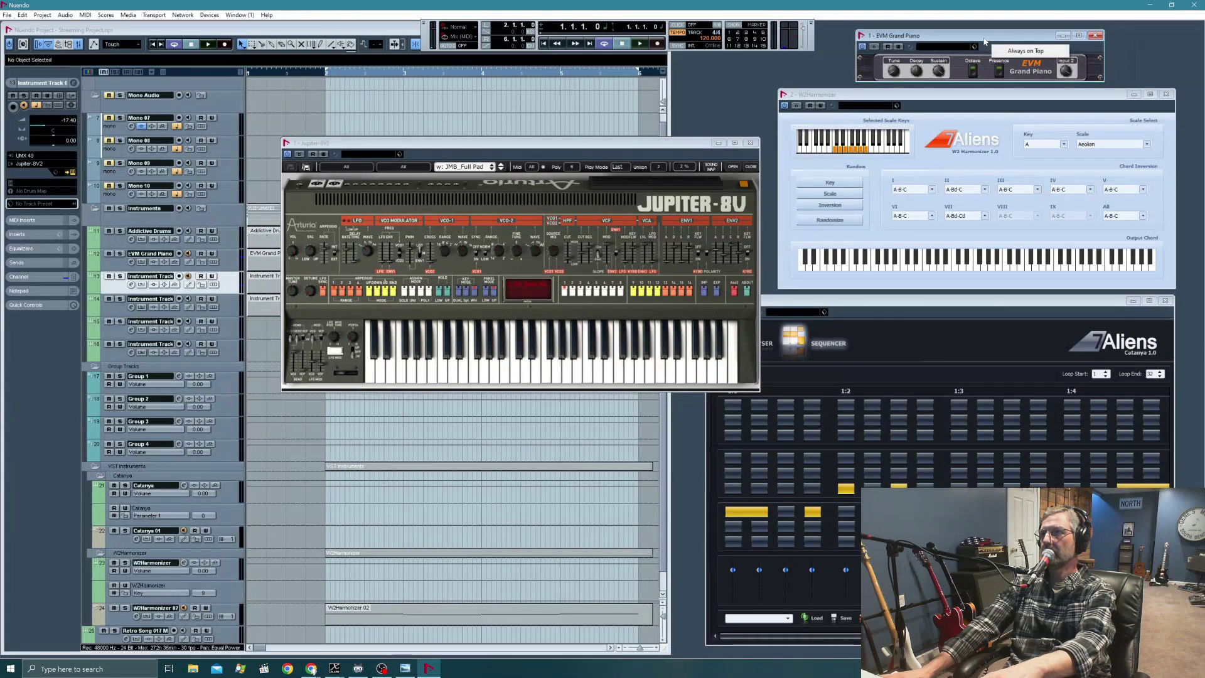
pyautogui.click(1020, 51)
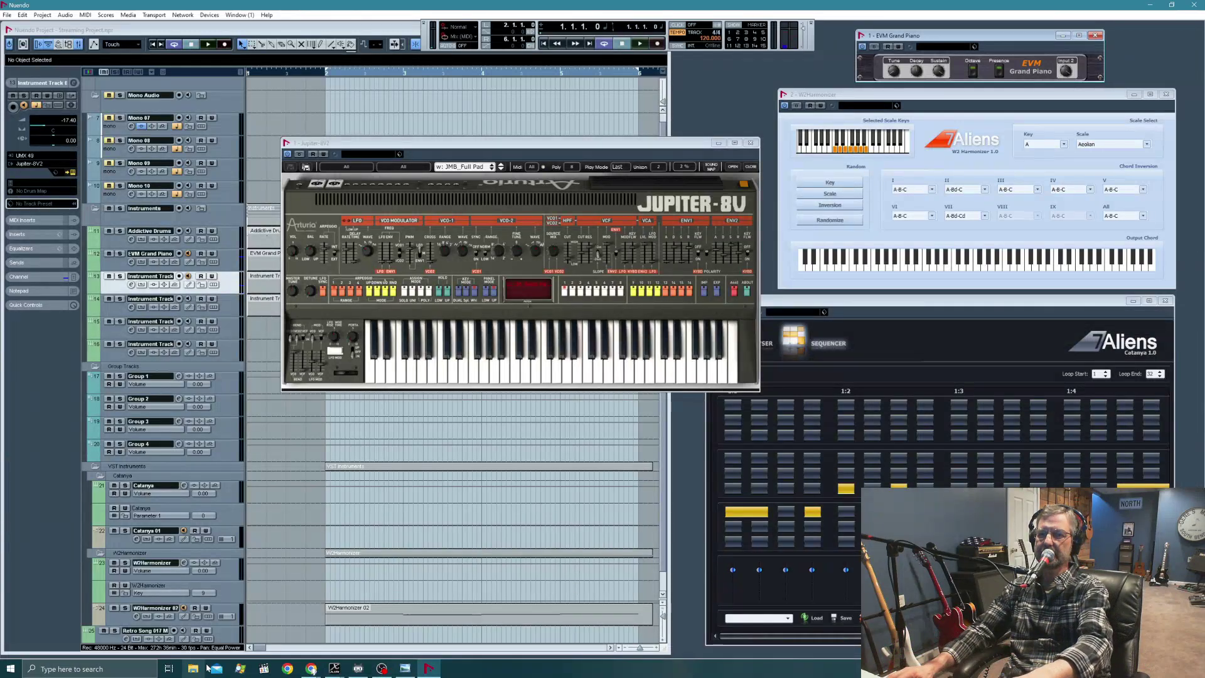
# Check the Aux 1 & 2 level in OBS, minimize it, and switch to the X AIR Edit mixer window.
pyautogui.click(382, 669)
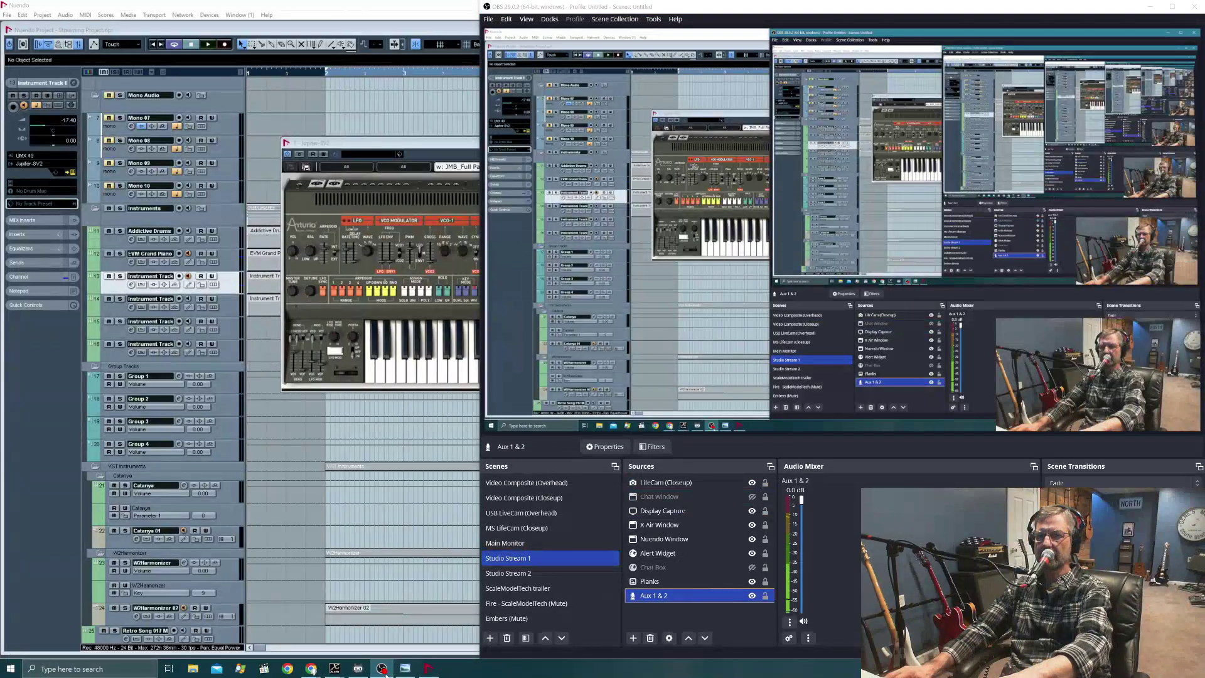
pyautogui.click(382, 669)
pyautogui.moveTo(336, 671)
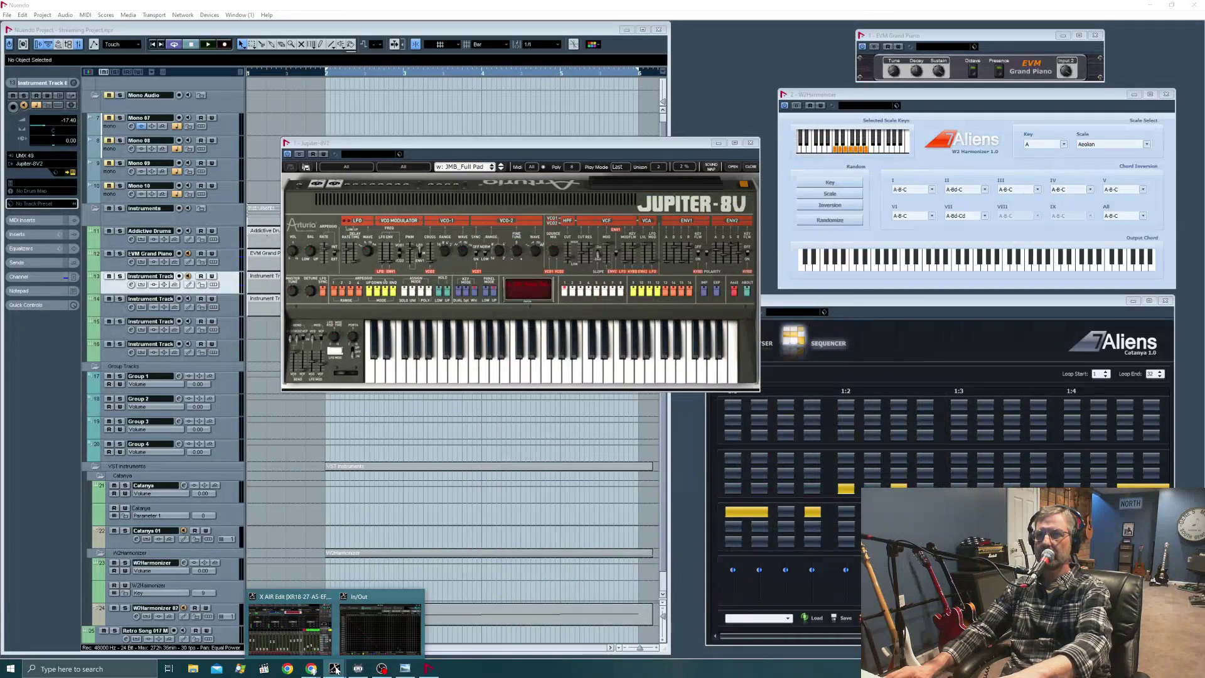
pyautogui.click(288, 625)
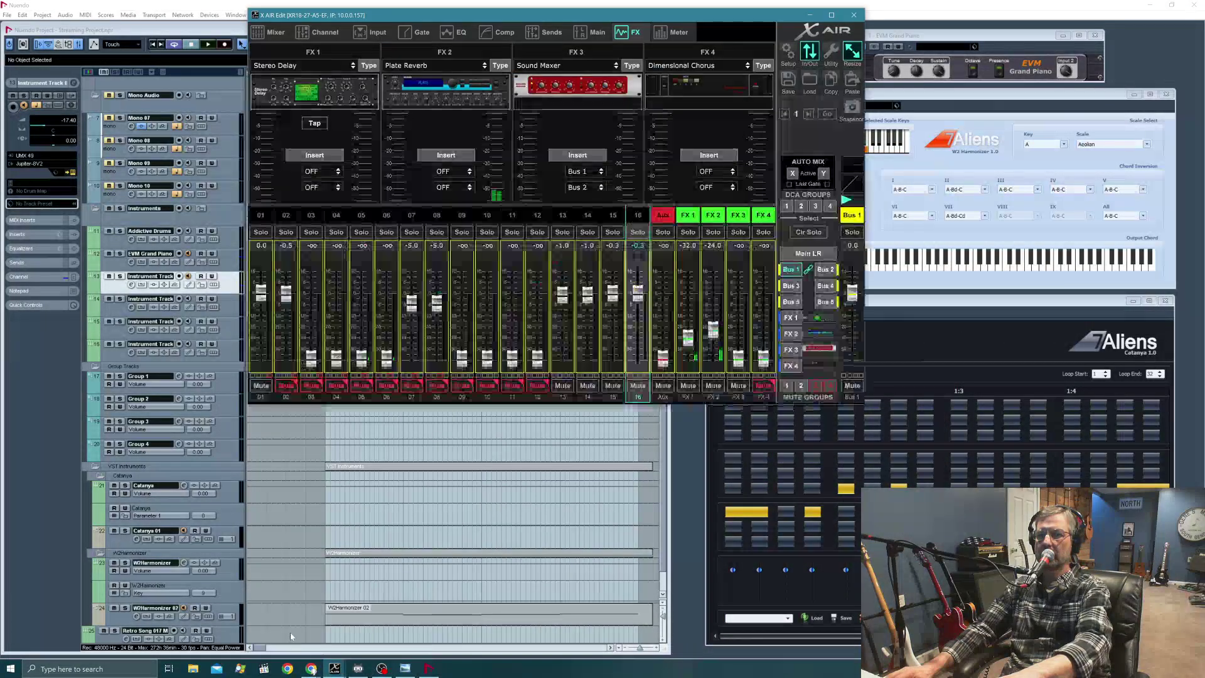
# Close the In/Out routing window and move the mixer window toward the middle of the desktop.
pyautogui.click(334, 669)
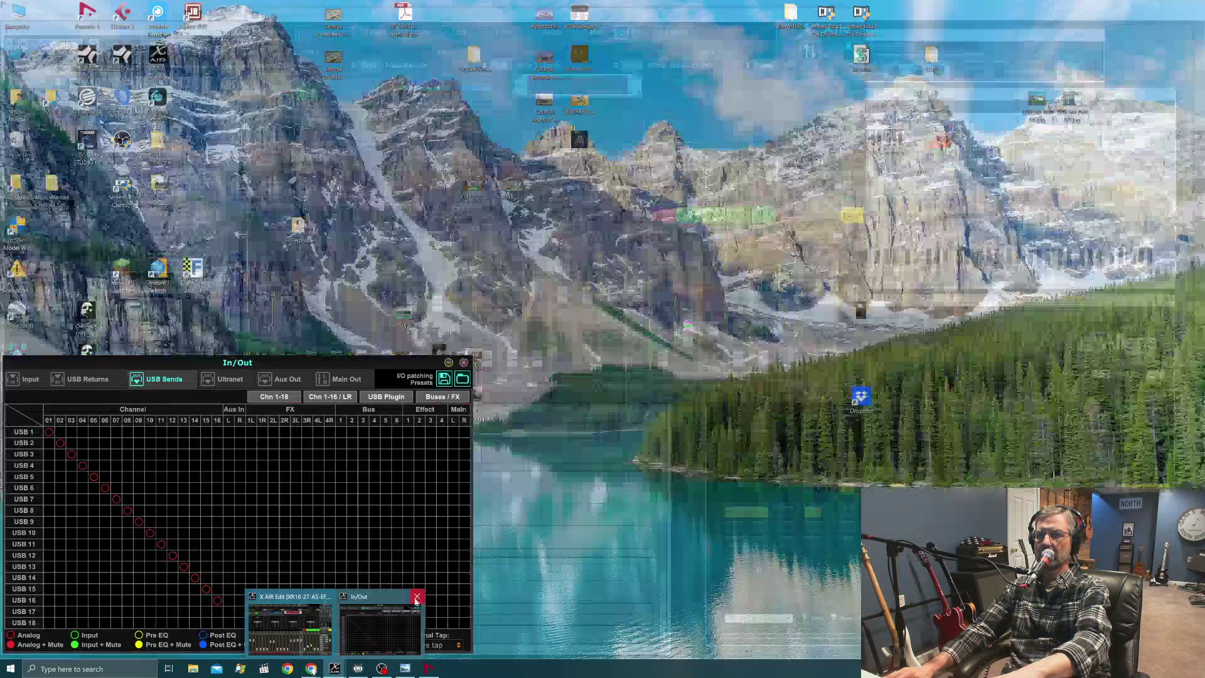
pyautogui.click(417, 596)
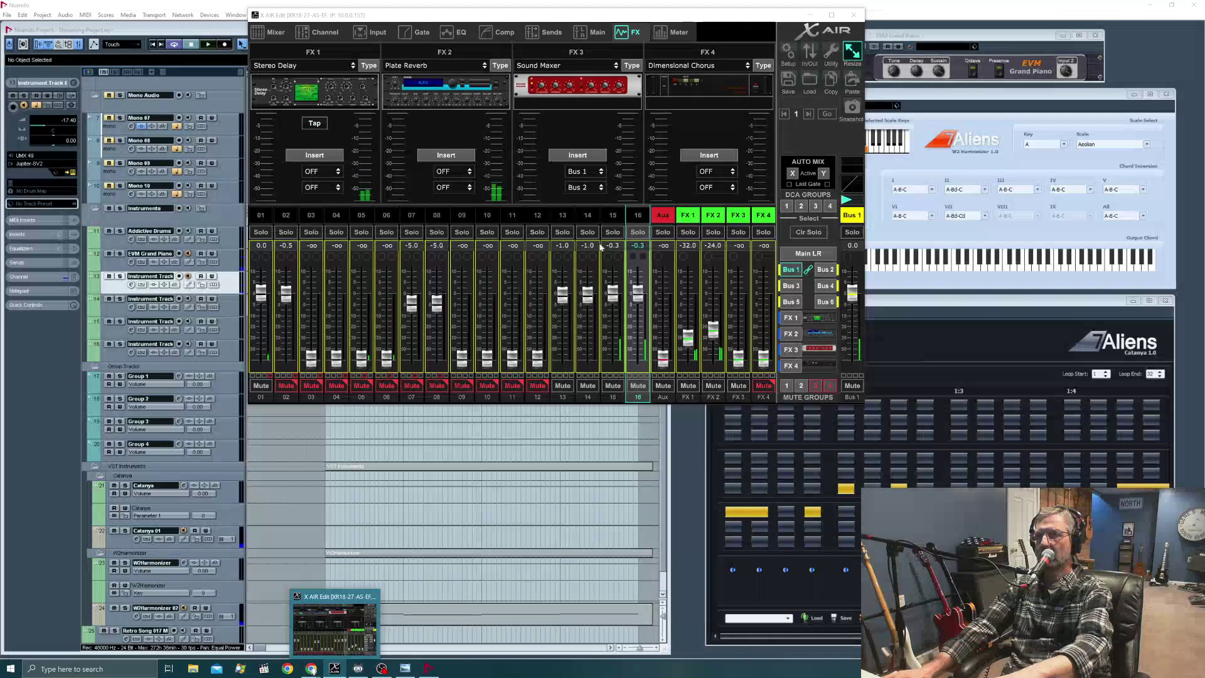
pyautogui.moveTo(546, 23); pyautogui.dragTo(654, 128)
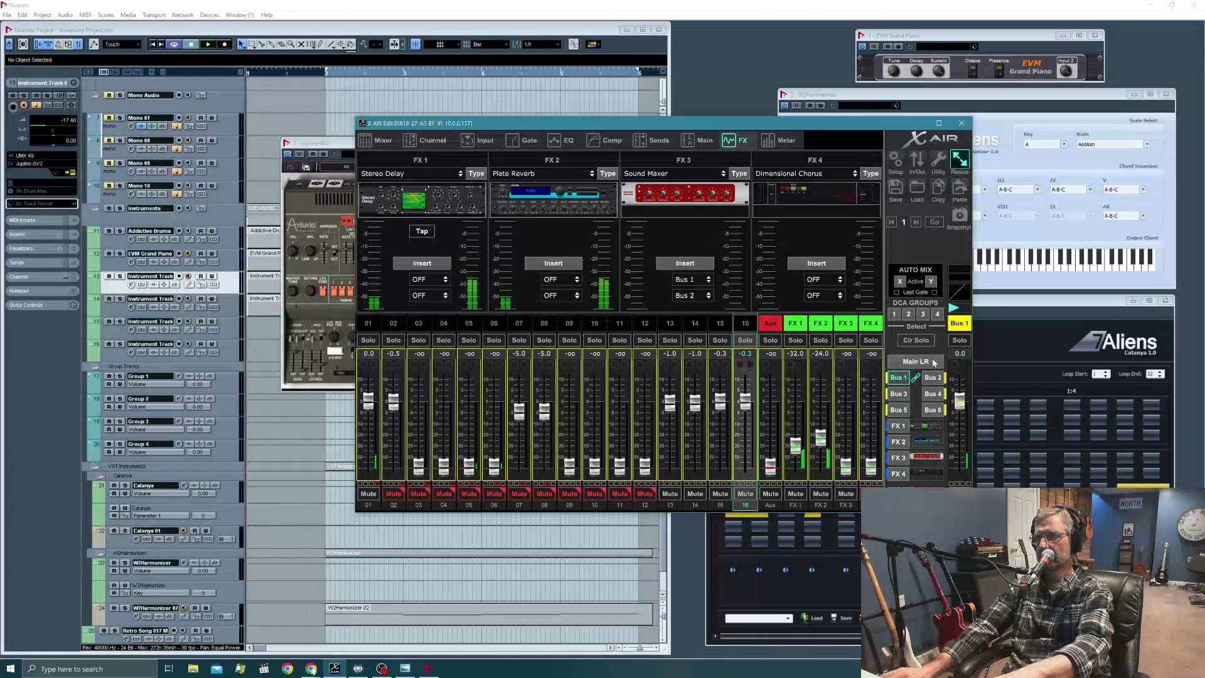
# View channel 15's input settings on the Main LR mix and compare them with the input jacks in the XR18 picture.
pyautogui.click(723, 322)
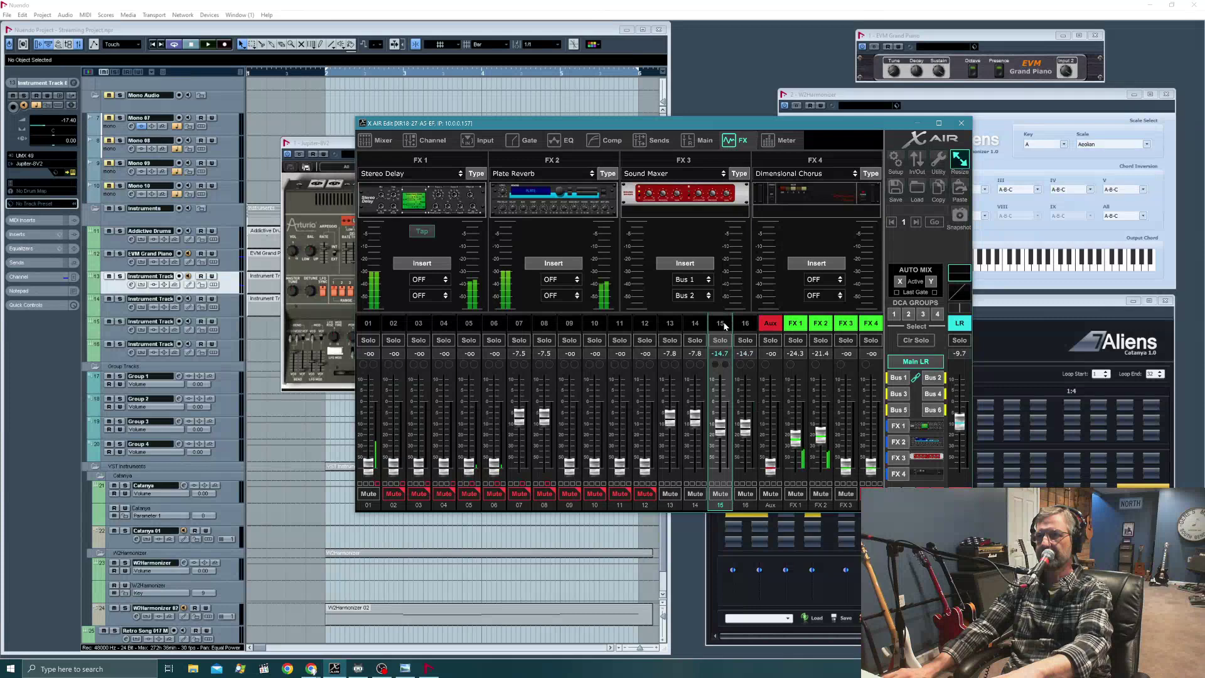
pyautogui.click(471, 140)
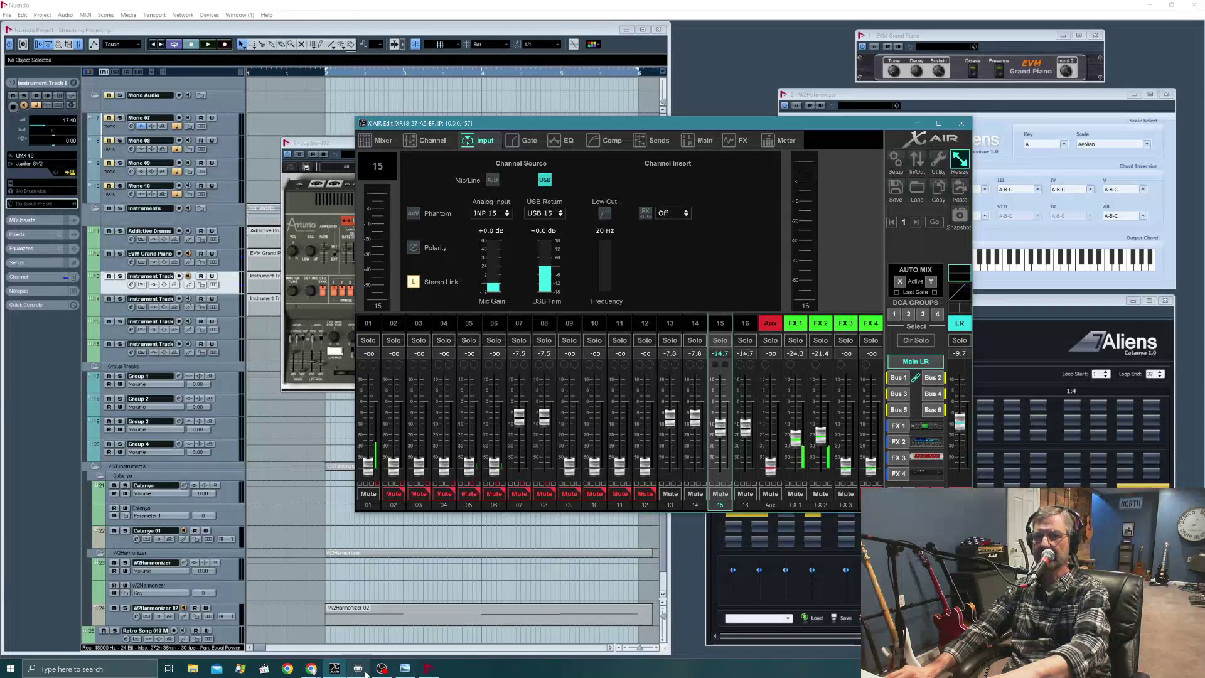
pyautogui.click(405, 668)
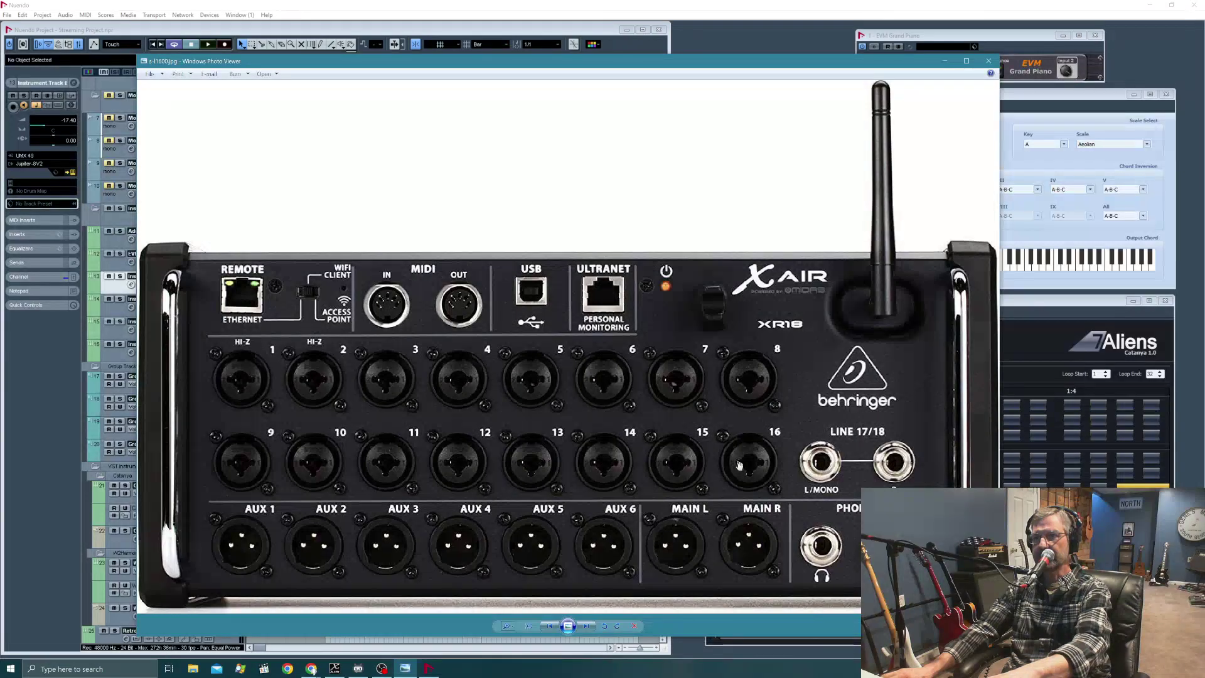
pyautogui.click(945, 61)
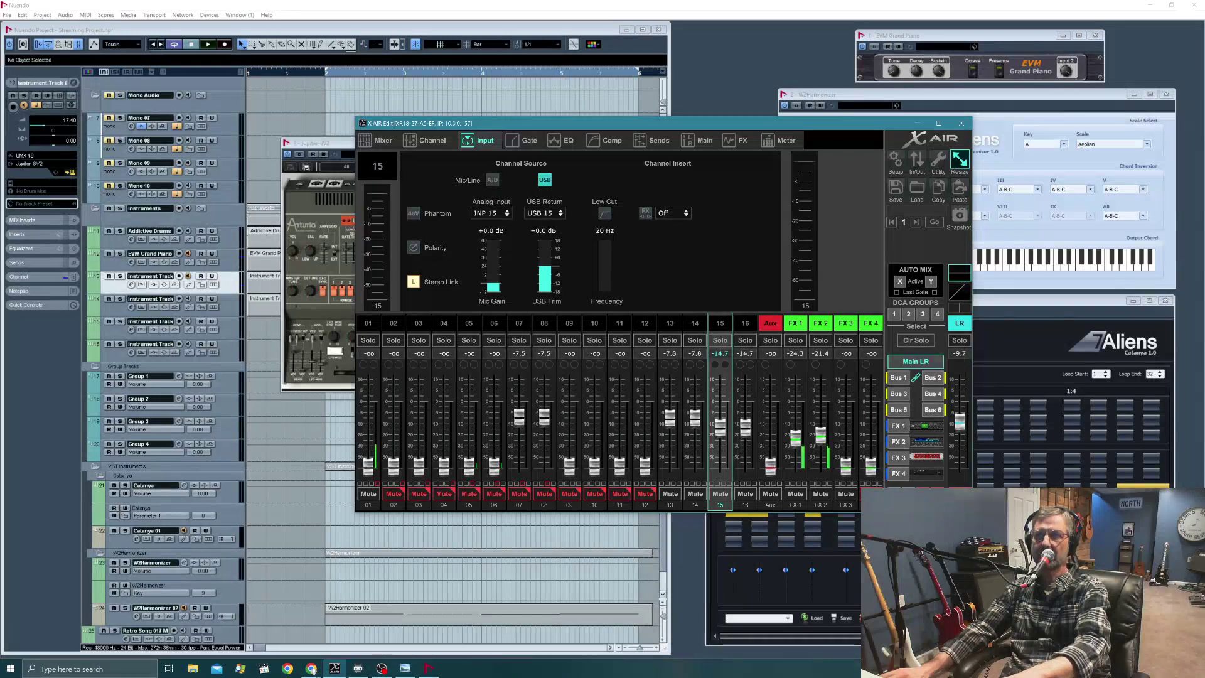
# Review channel 15's USB return choices, keeping USB 15, and examine the USB return assignments of channels 13 and 14.
pyautogui.click(559, 214)
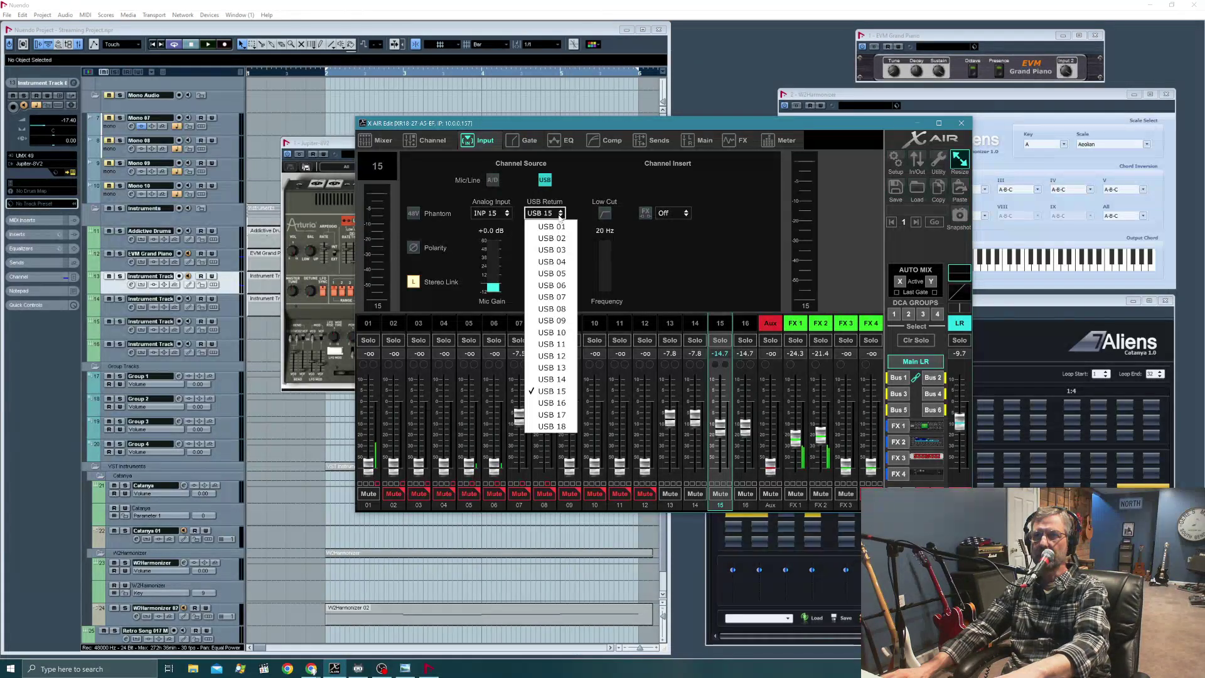
pyautogui.click(552, 391)
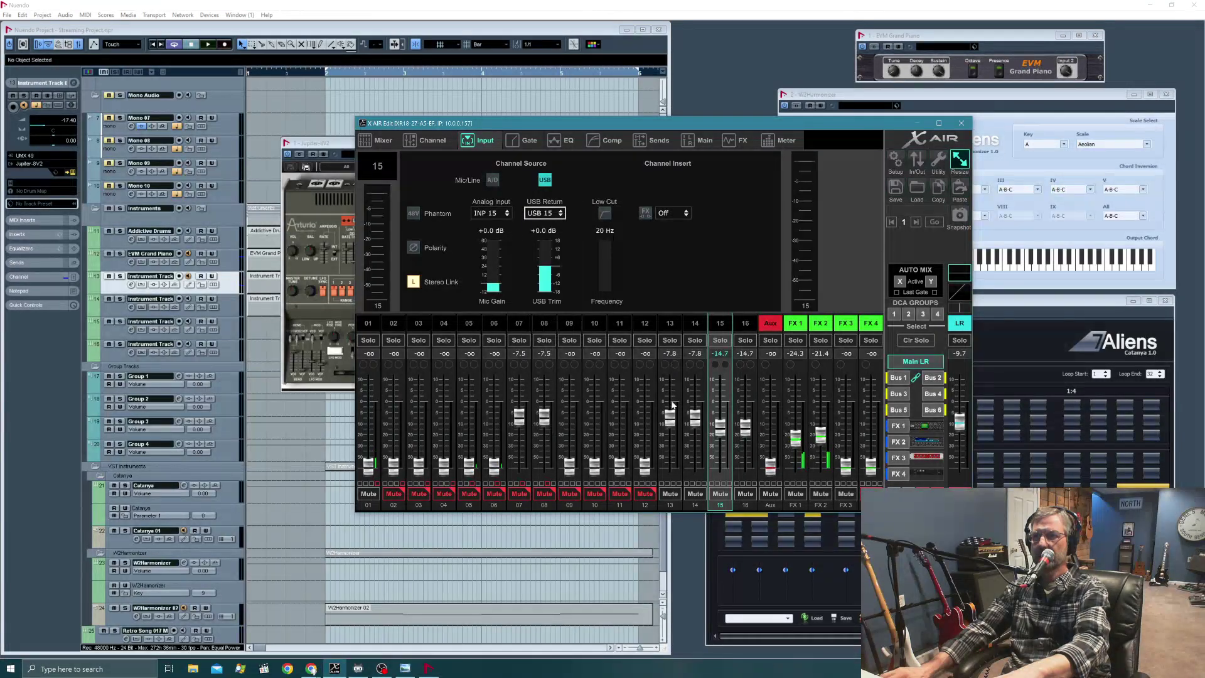
pyautogui.click(671, 323)
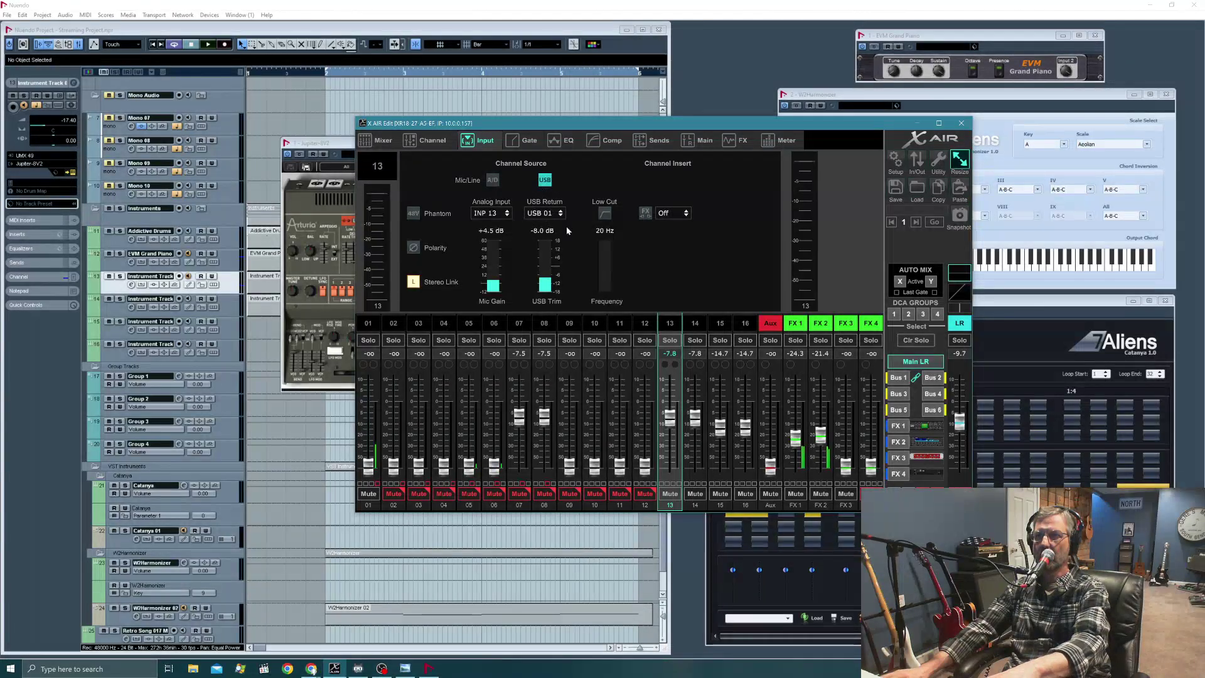
pyautogui.click(695, 322)
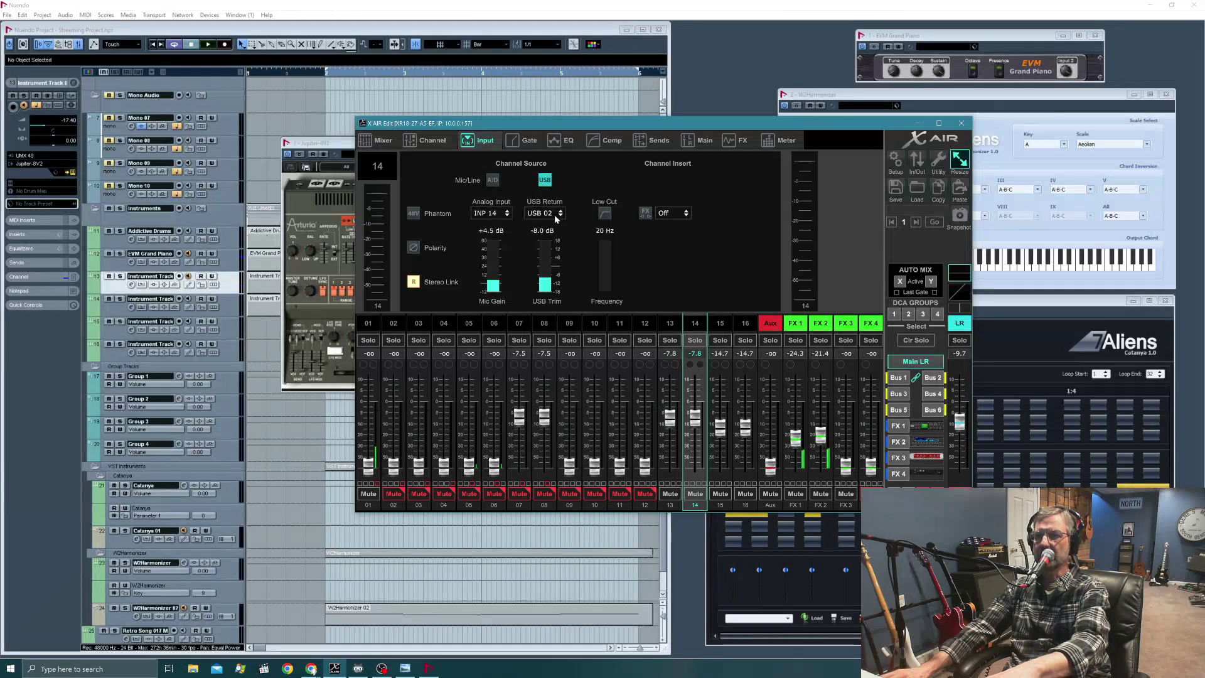
# Switch to Chrome and open the ScaleModelTech YouTube channel in place of the behringer xr18 image search.
pyautogui.click(312, 668)
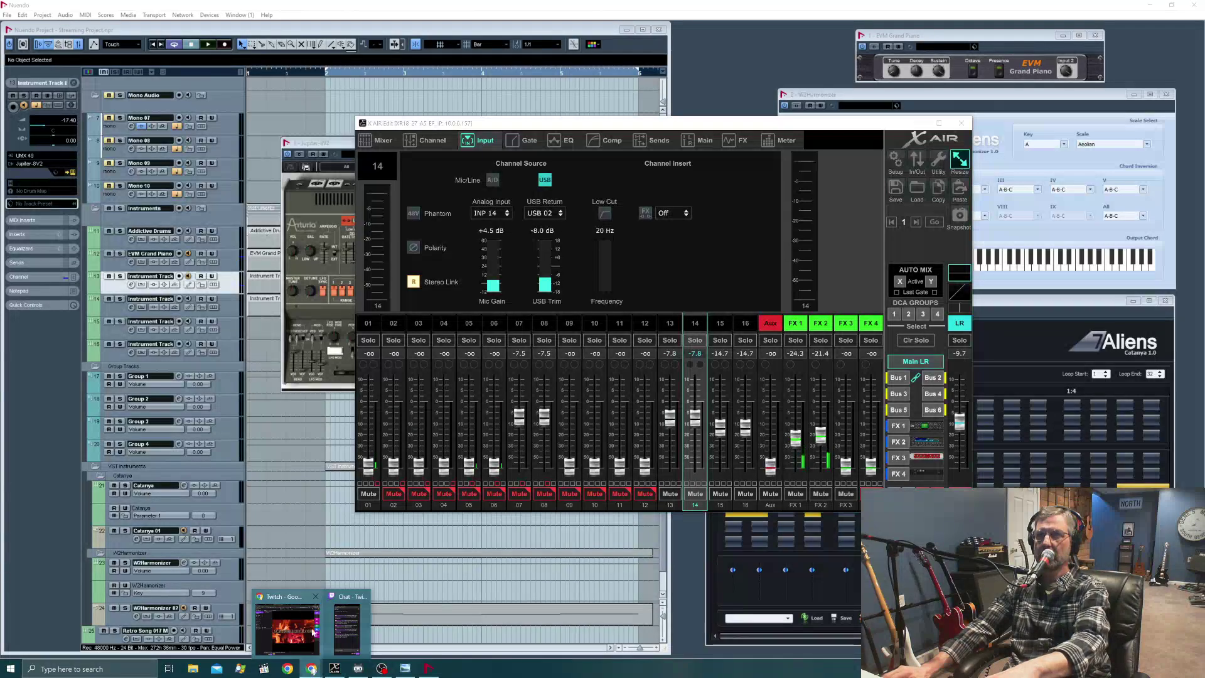
pyautogui.click(284, 593)
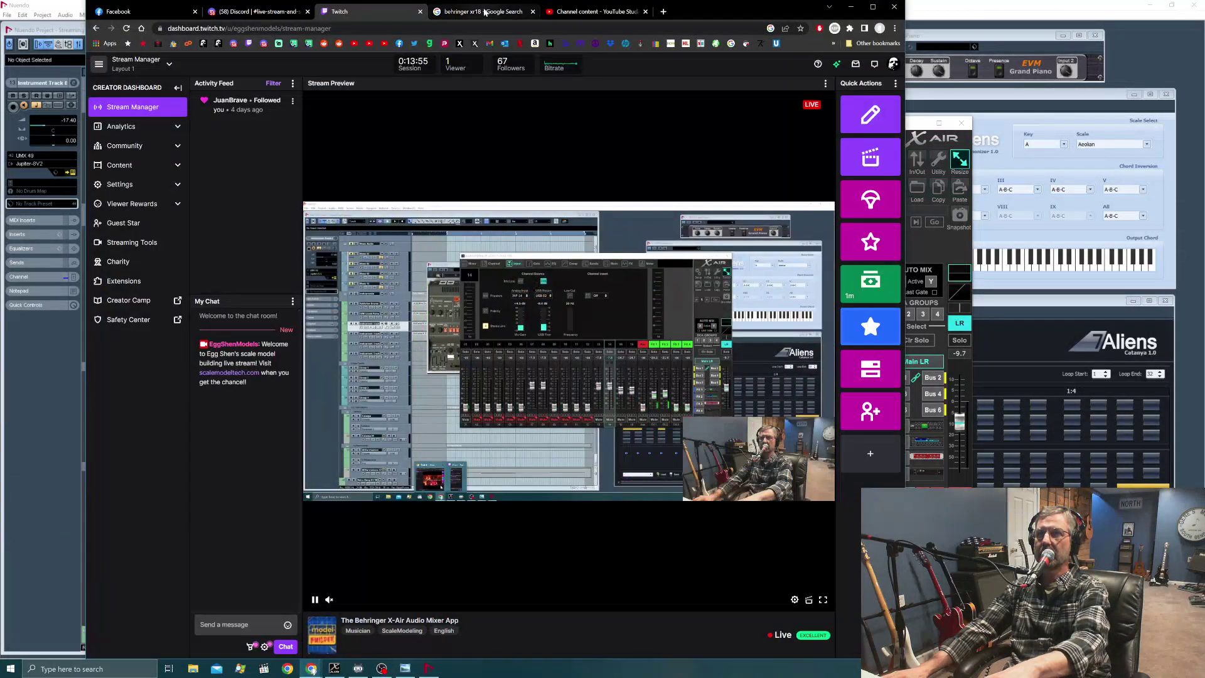
pyautogui.click(484, 13)
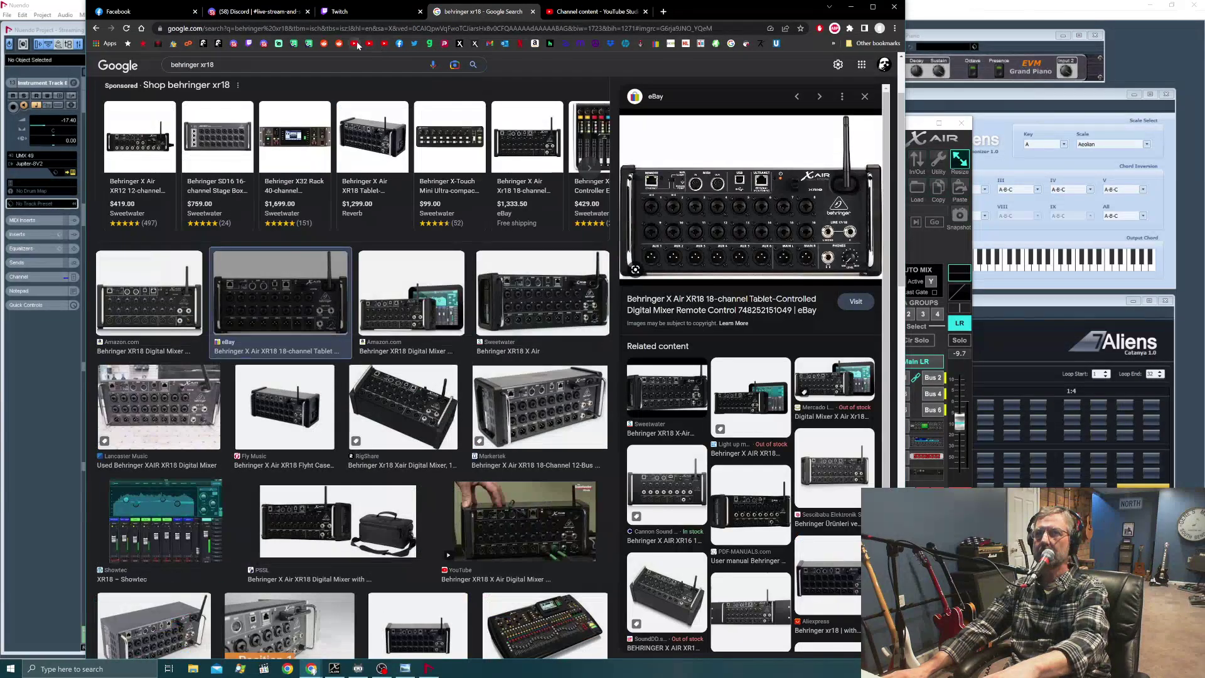
pyautogui.click(356, 44)
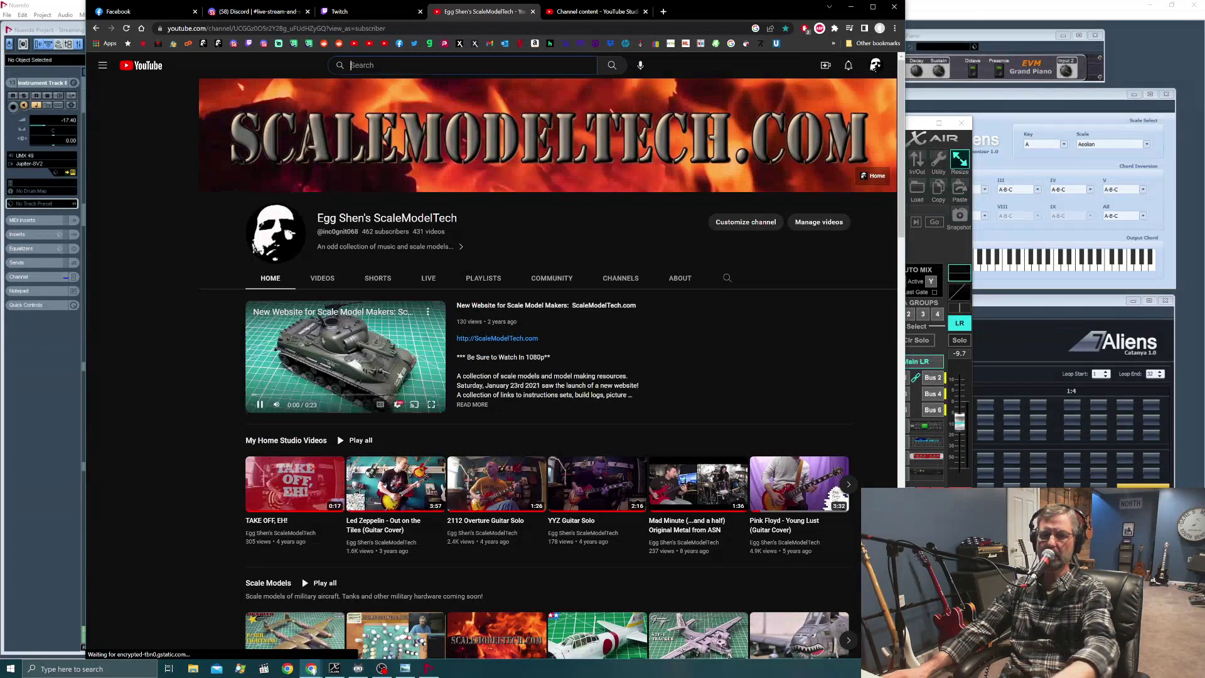
# Search YouTube for "am backing track" and play the Blues in A minor Backing Track video.
pyautogui.click(393, 66)
pyautogui.write('am b')
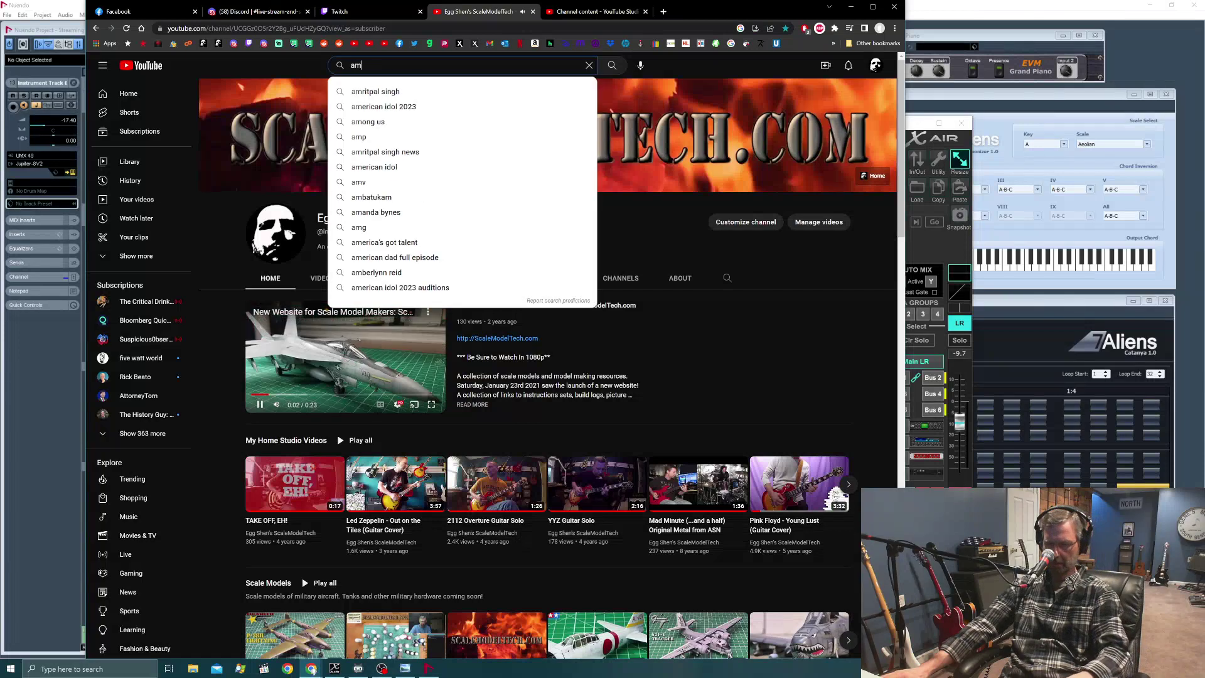
pyautogui.click(393, 91)
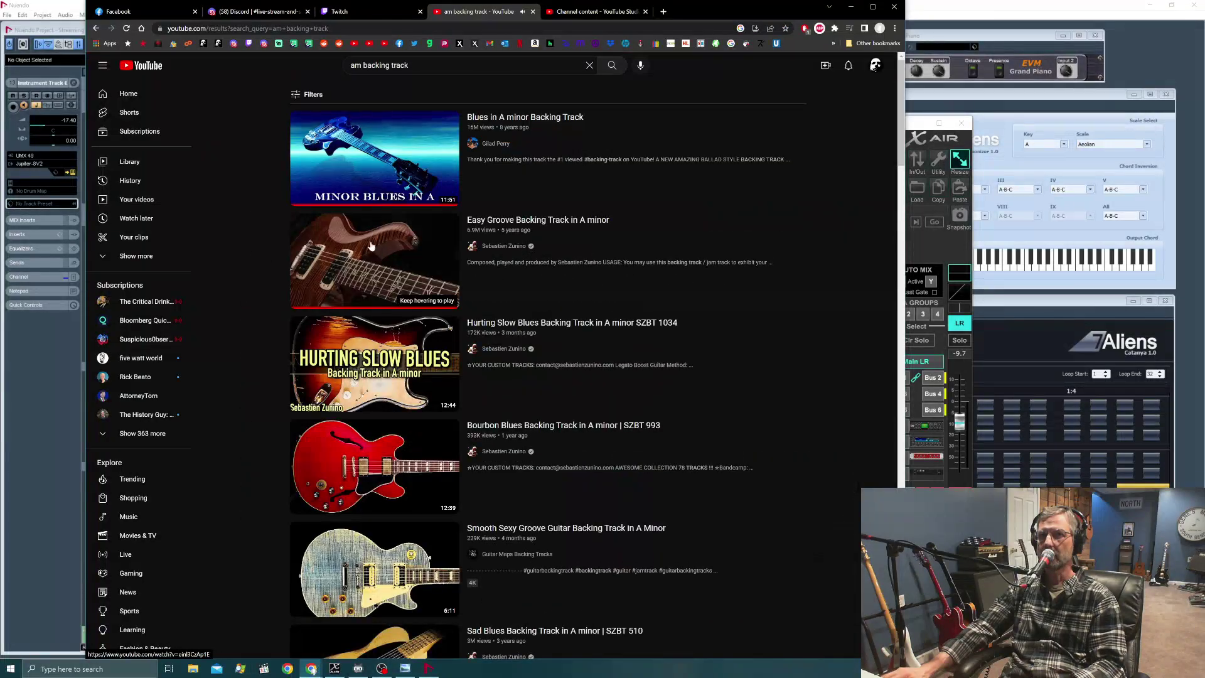
pyautogui.click(701, 138)
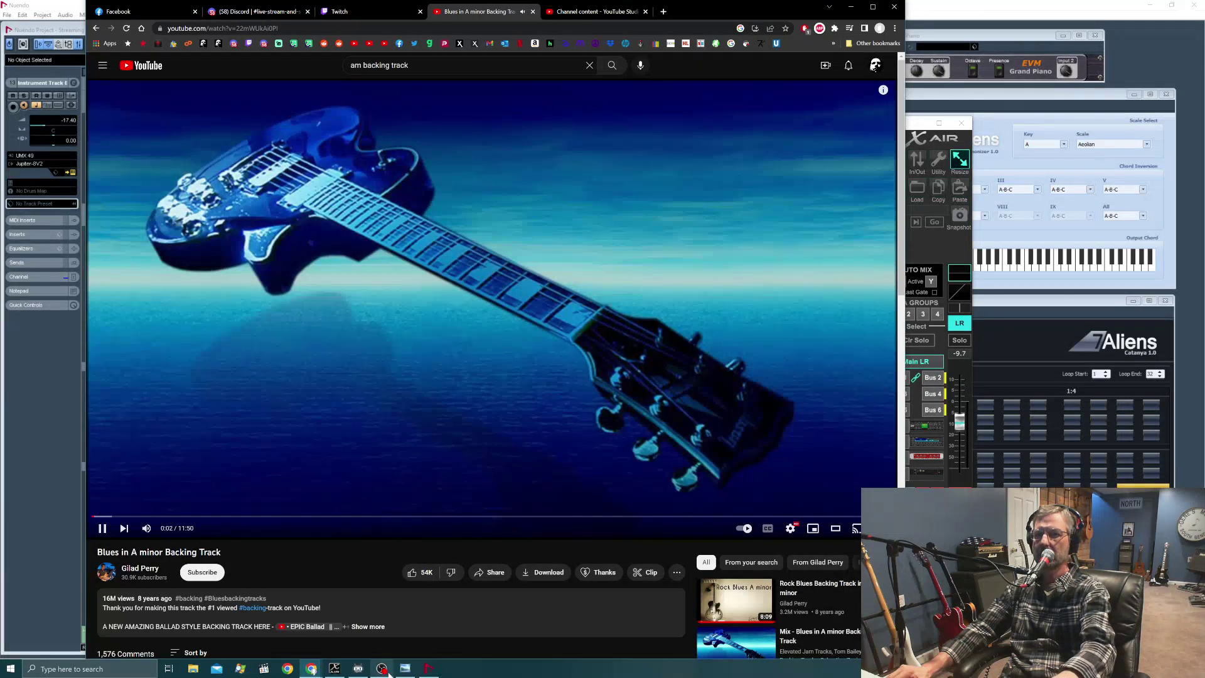
# Check the backing track's level on channels 13 and 14 in X AIR Edit and on Aux 1 & 2 in OBS, then minimize OBS.
pyautogui.click(335, 668)
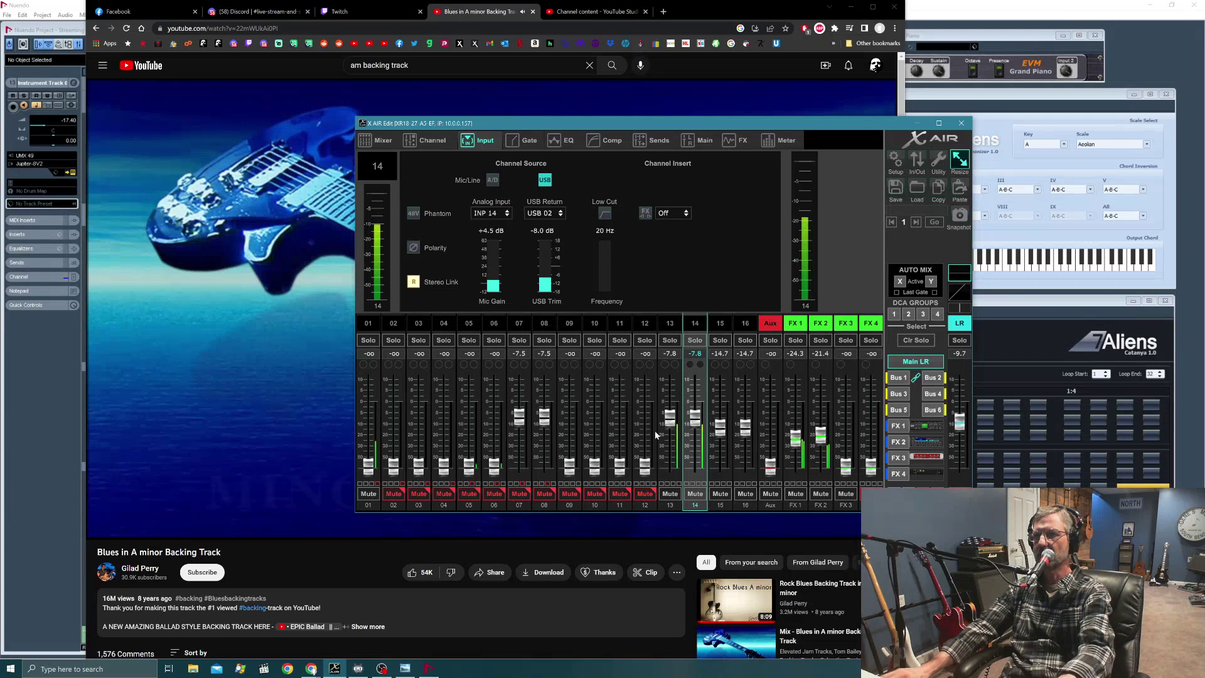
pyautogui.click(382, 667)
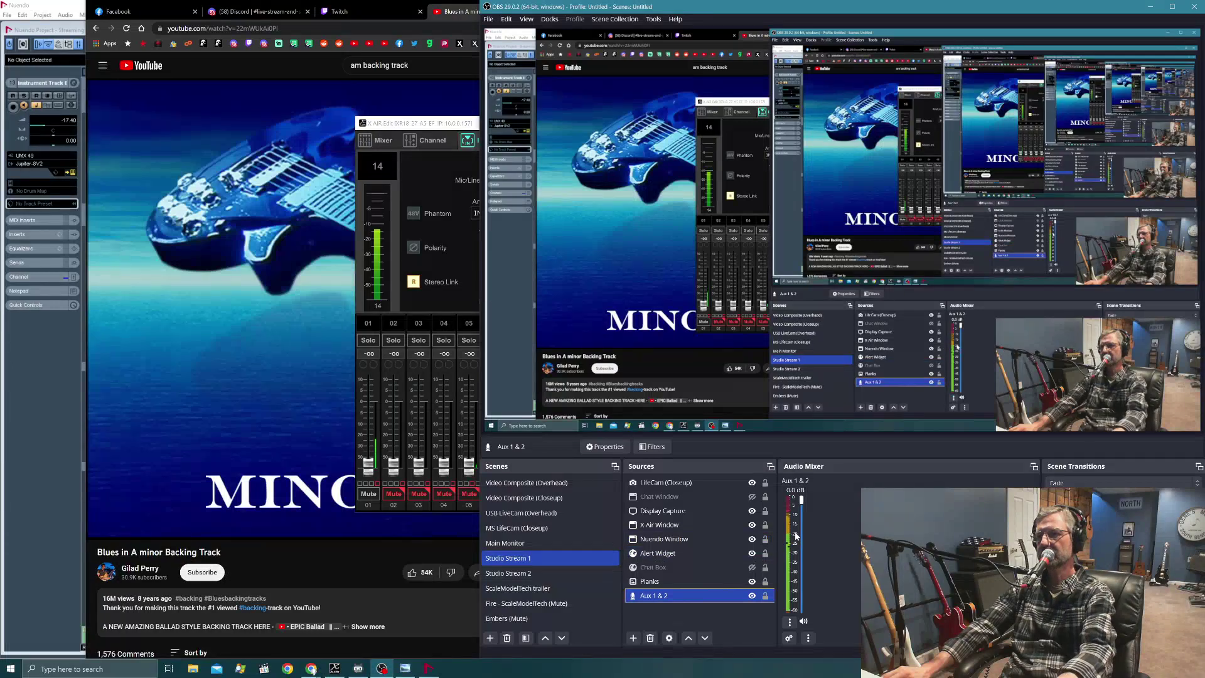
pyautogui.click(1153, 8)
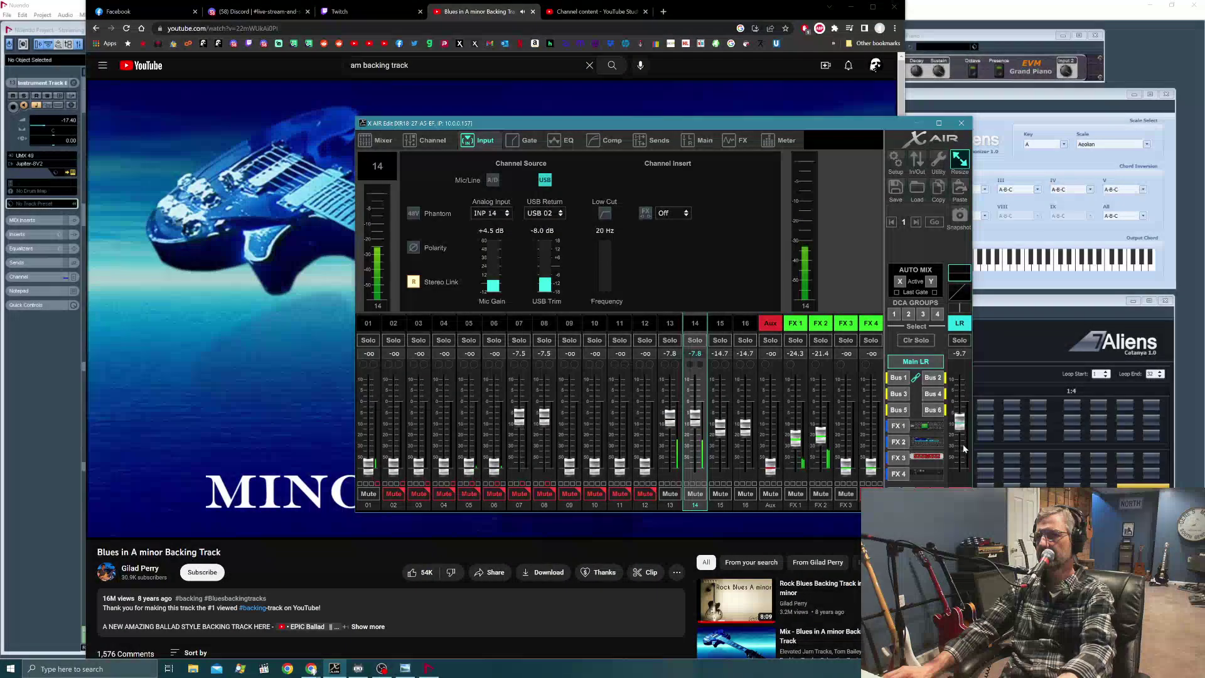
# Show the Bus 1 mix and examine how the buses are routed to the USB sends, then close the routing window.
pyautogui.click(899, 377)
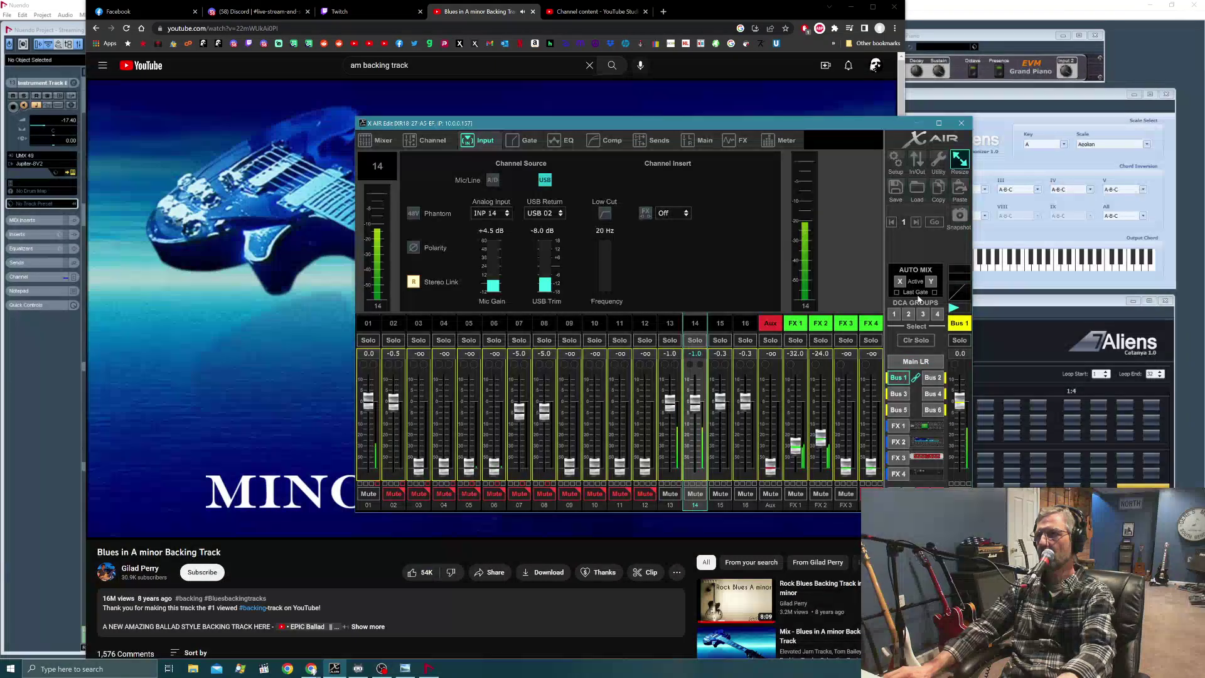
pyautogui.click(918, 160)
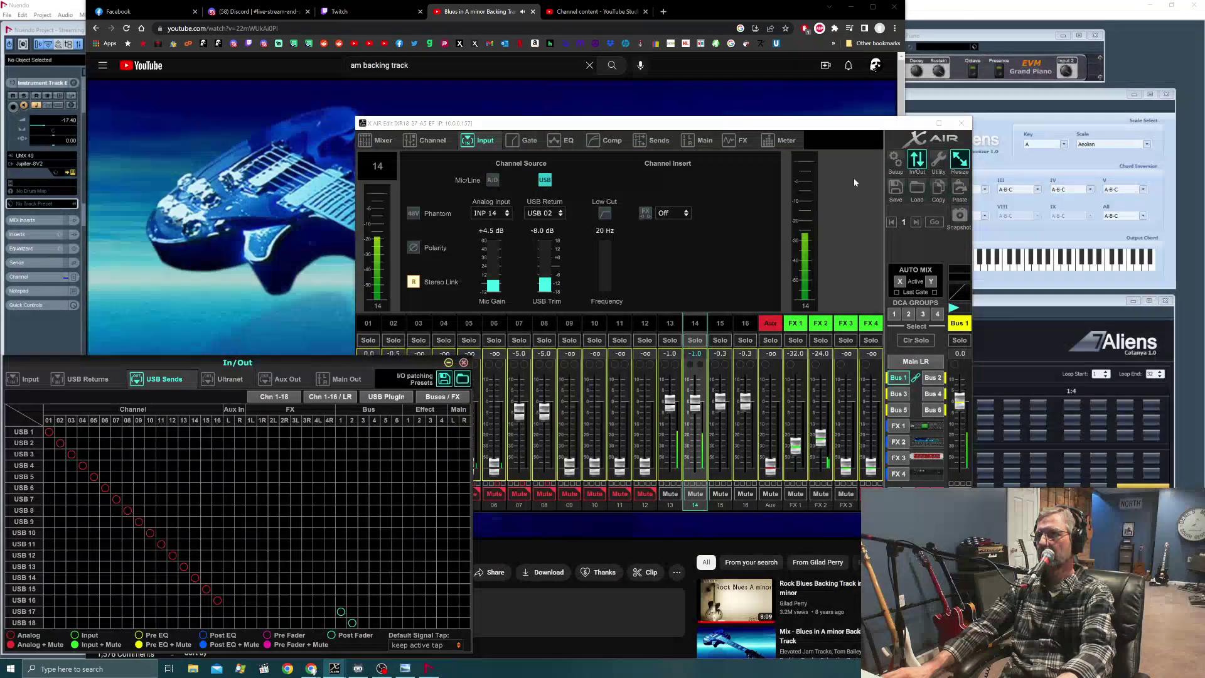
pyautogui.click(464, 363)
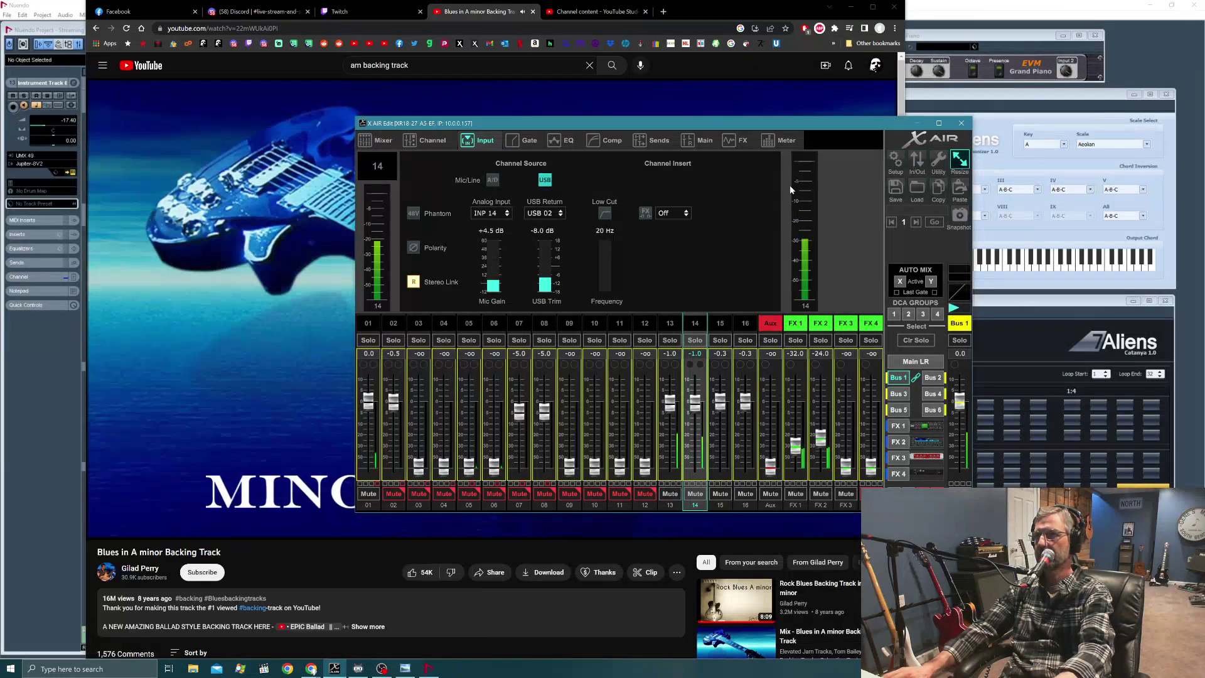
# Open the floating Buses window and place it beside the mixer over the video.
pyautogui.click(935, 163)
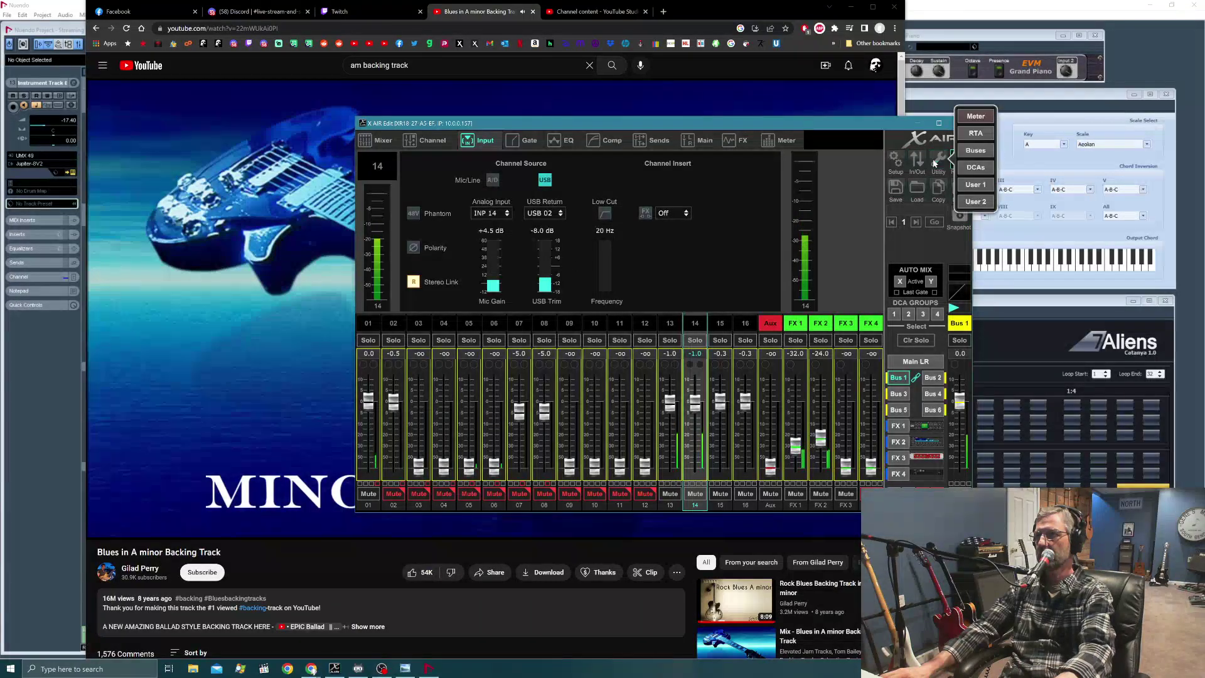
pyautogui.click(973, 155)
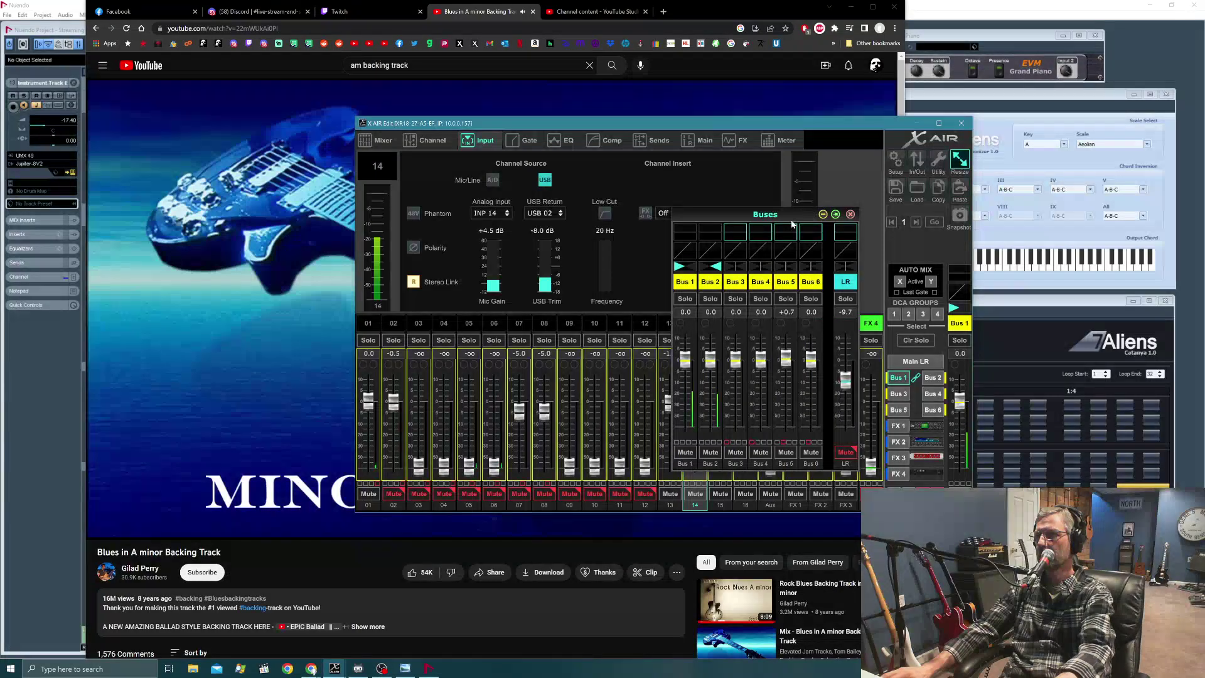
pyautogui.moveTo(792, 221); pyautogui.dragTo(281, 262)
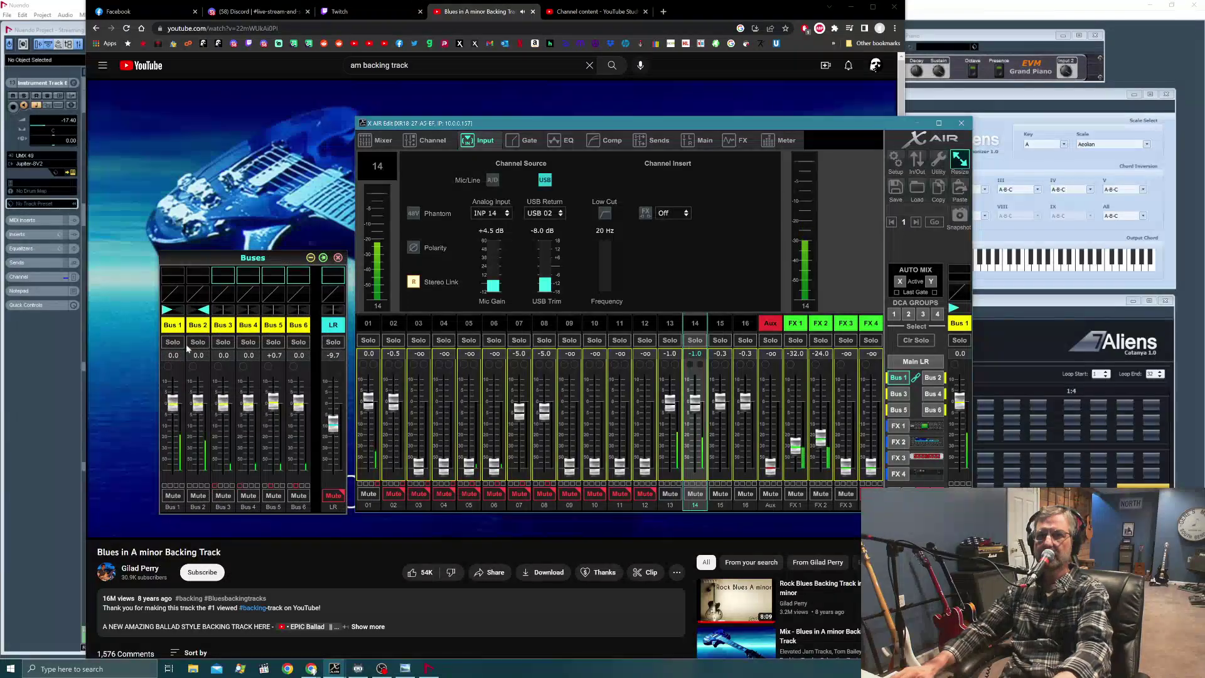
# Lower the linked Bus 1 and 2 masters to -0.7 dB and the channel 13 and 14 sends to -21.5 dB.
pyautogui.moveTo(174, 403)
pyautogui.mouseDown()
pyautogui.moveTo(170, 444)
pyautogui.moveTo(185, 409)
pyautogui.mouseUp()
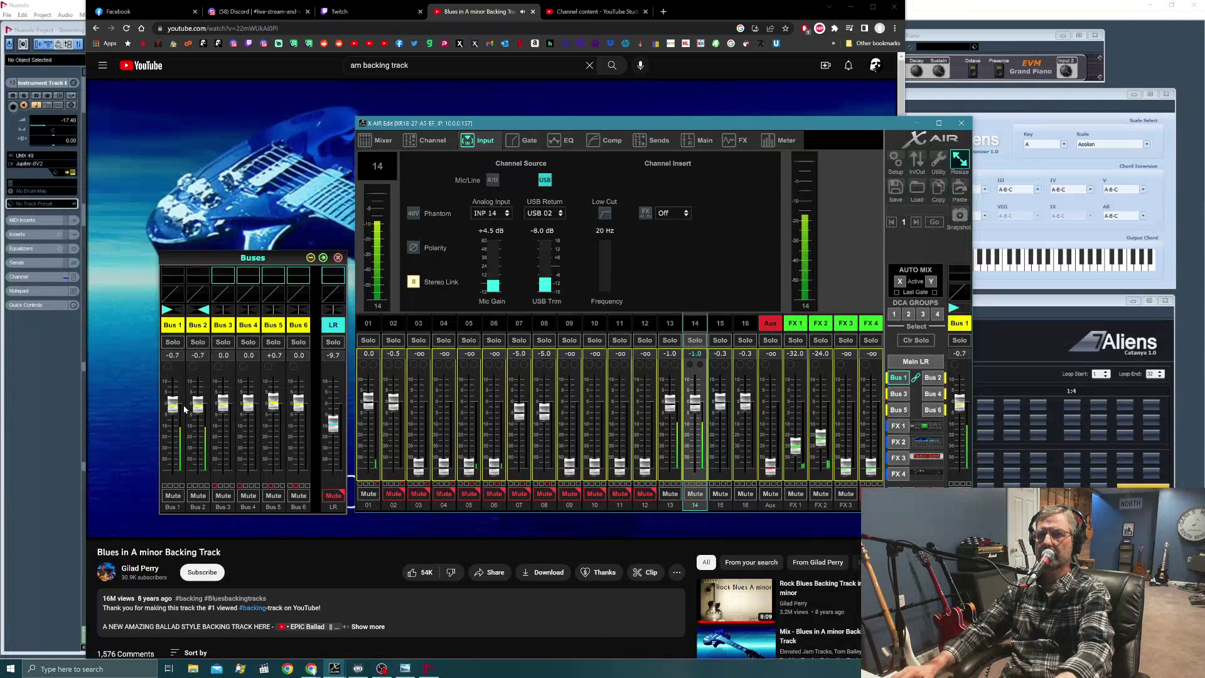
pyautogui.moveTo(671, 404); pyautogui.dragTo(663, 437)
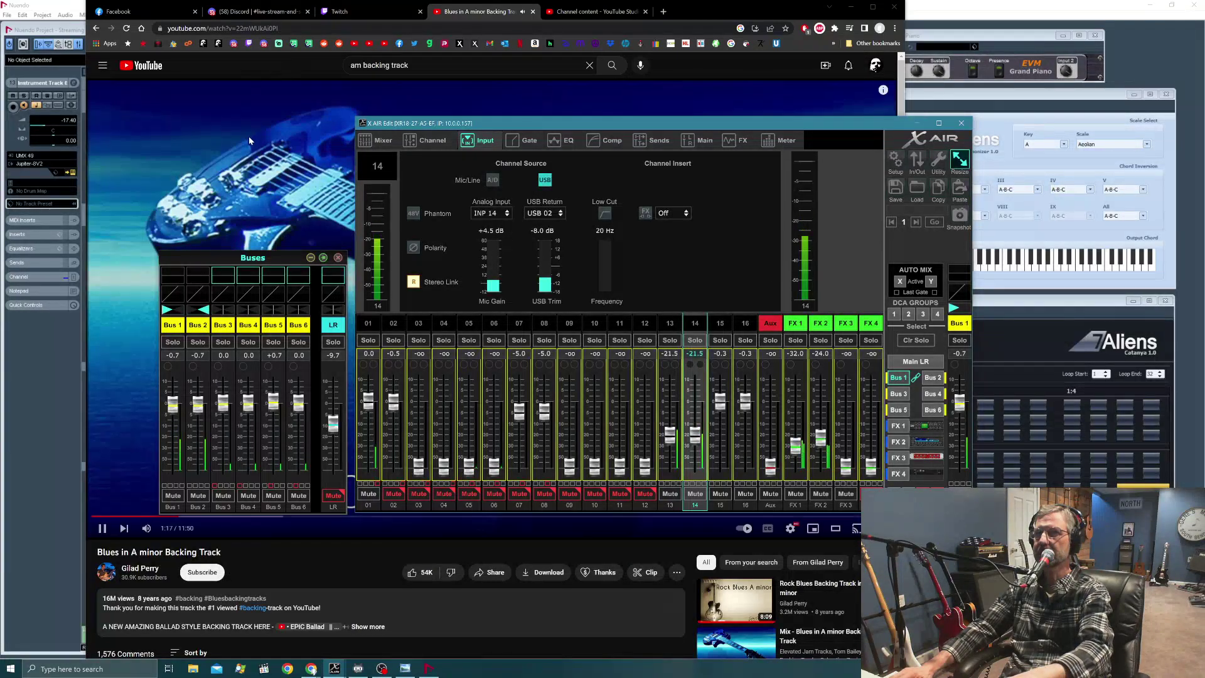
# Minimize the Chrome window and move the mixer window slightly lower on the desktop.
pyautogui.click(916, 124)
pyautogui.click(846, 6)
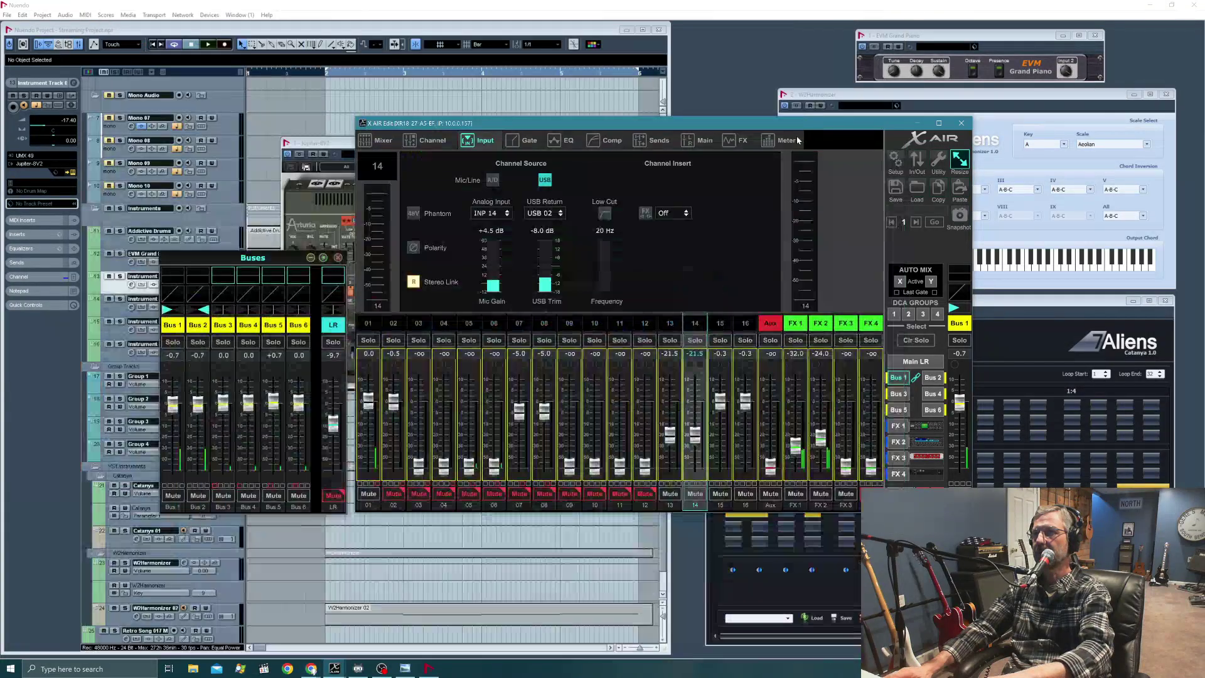
pyautogui.moveTo(722, 131); pyautogui.dragTo(735, 160)
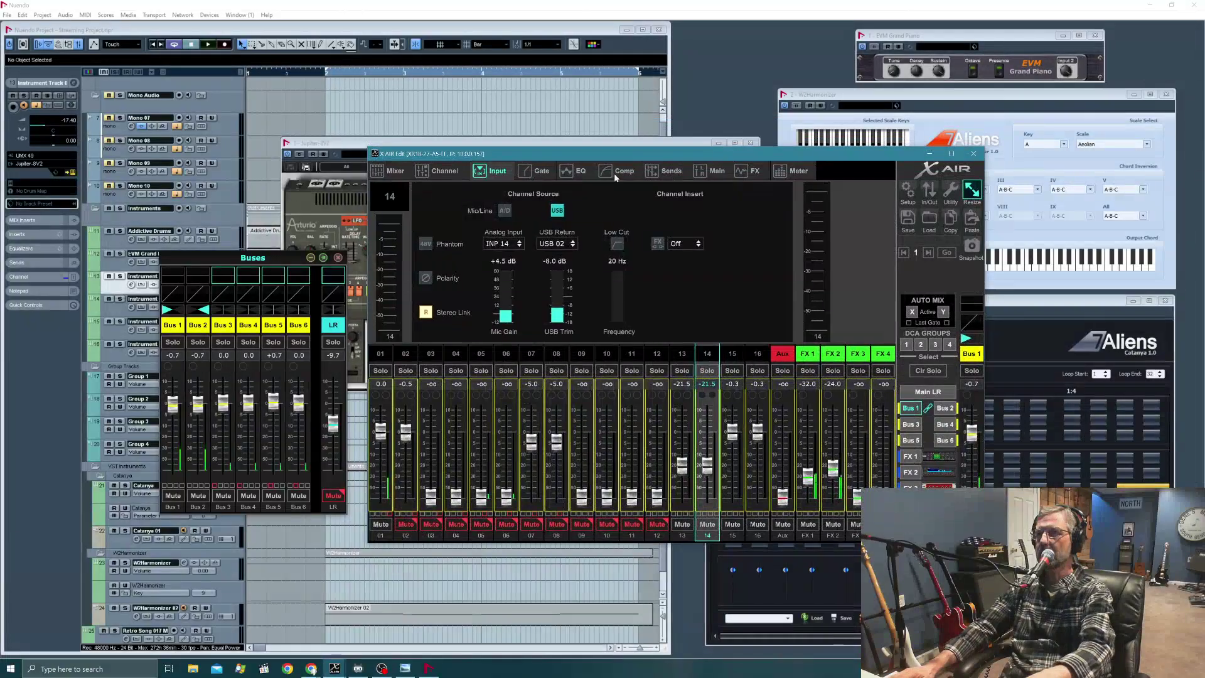
# Show the effects rack and open the FX 3 Sound Maxer editor.
pyautogui.click(745, 171)
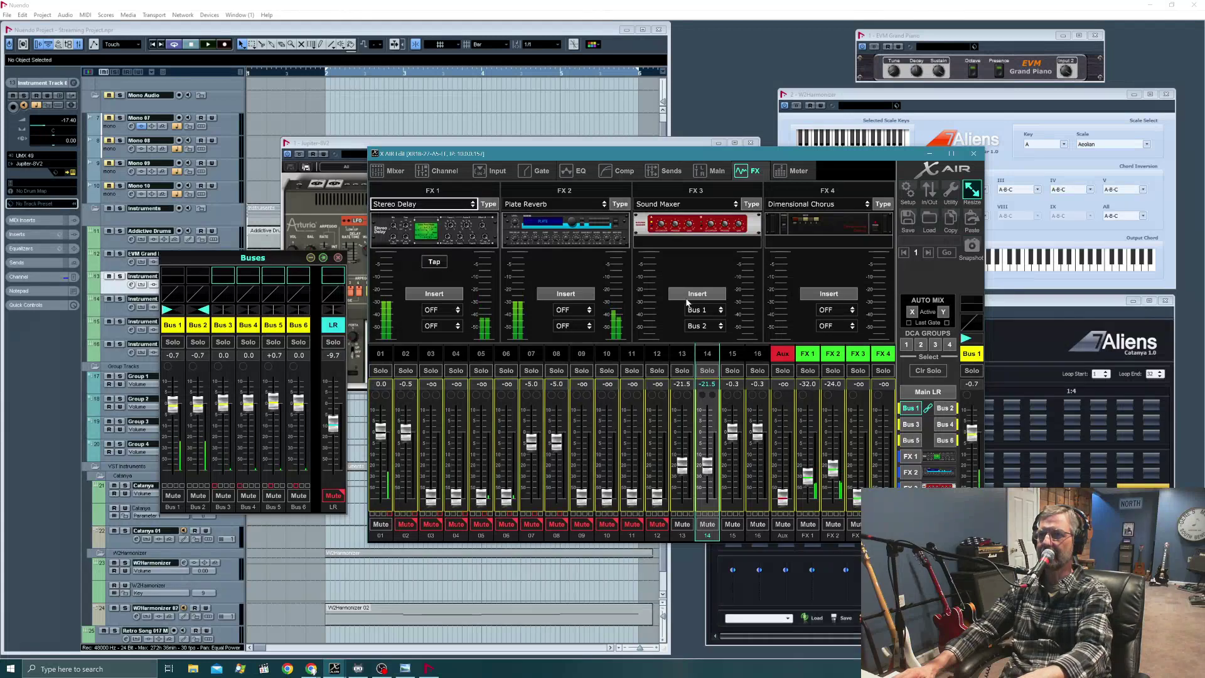
pyautogui.click(690, 226)
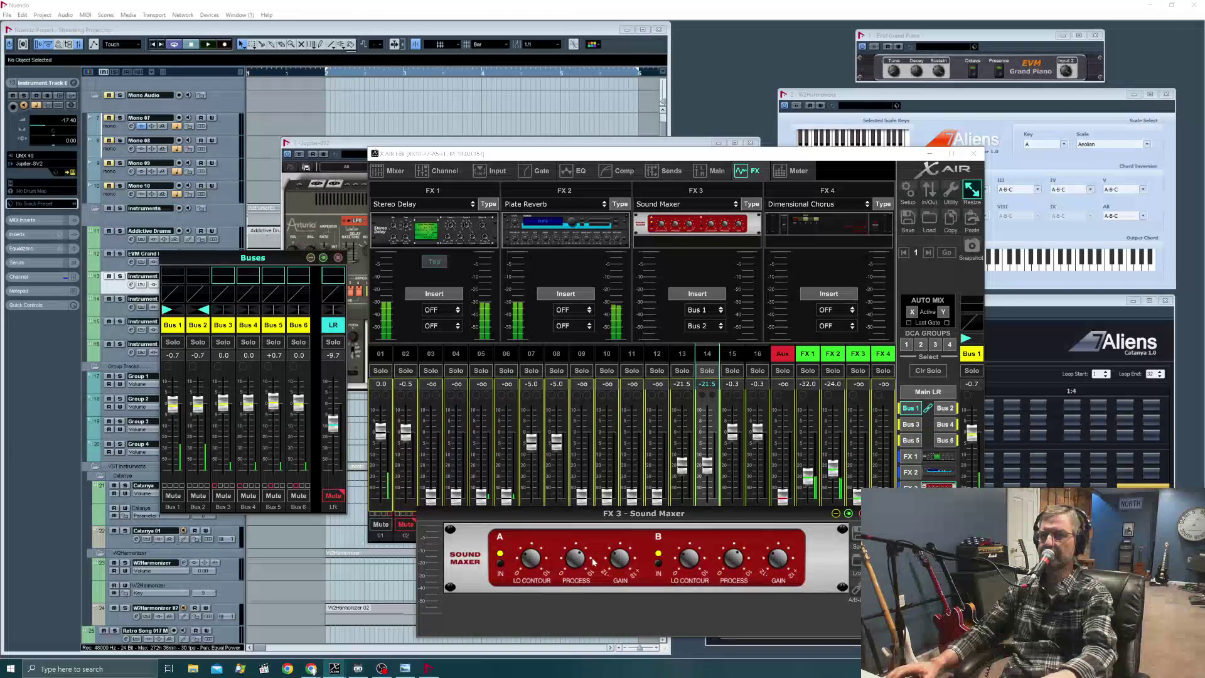
pyautogui.moveTo(736, 566)
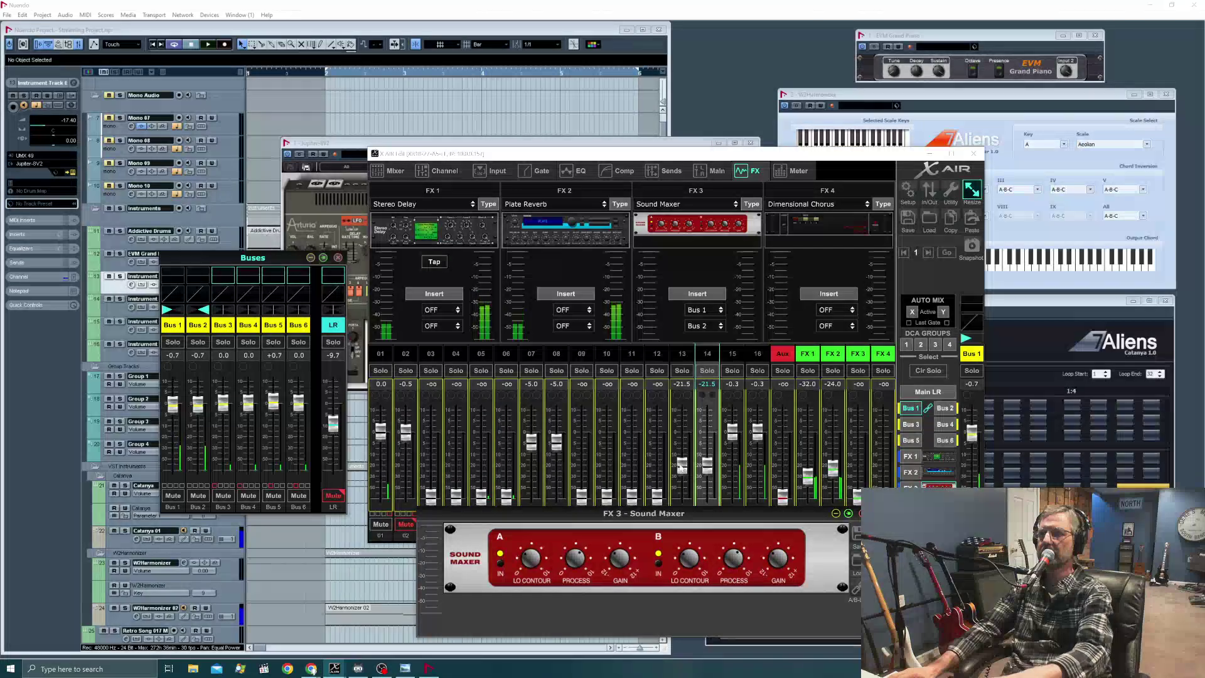
# Toggle the FX 3 Sound Maxer insert on Bus 1 and Bus 2 to compare the sound, leaving it enabled.
pyautogui.click(708, 295)
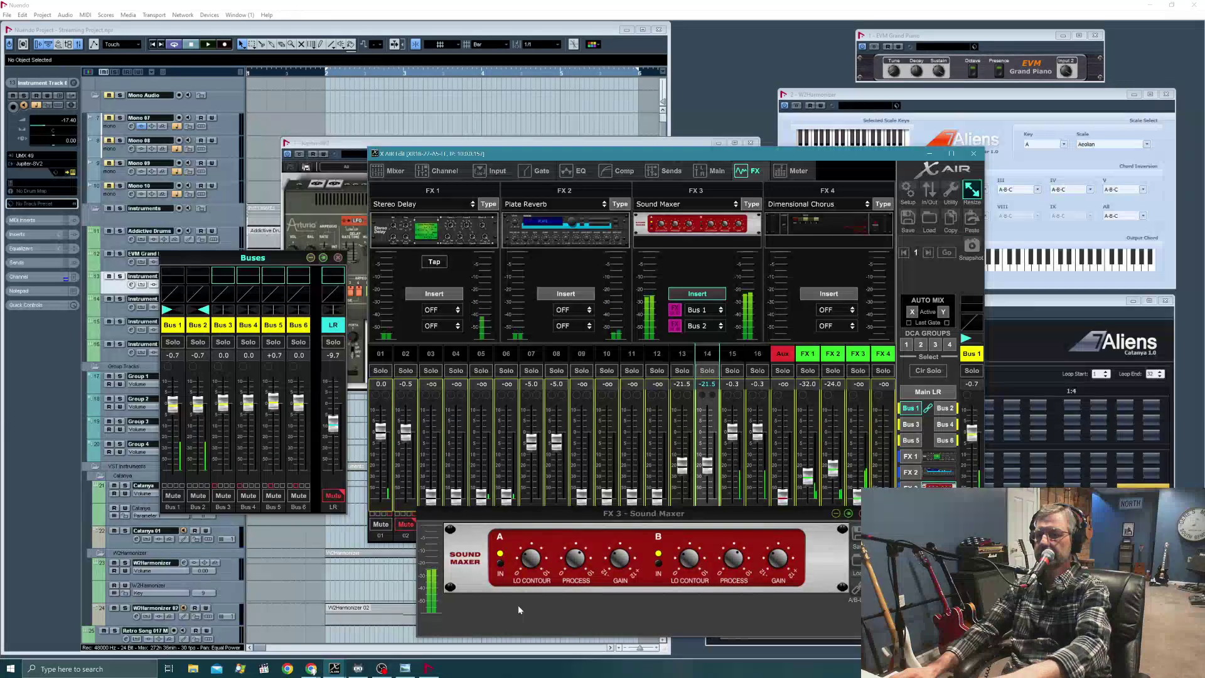
pyautogui.click(684, 296)
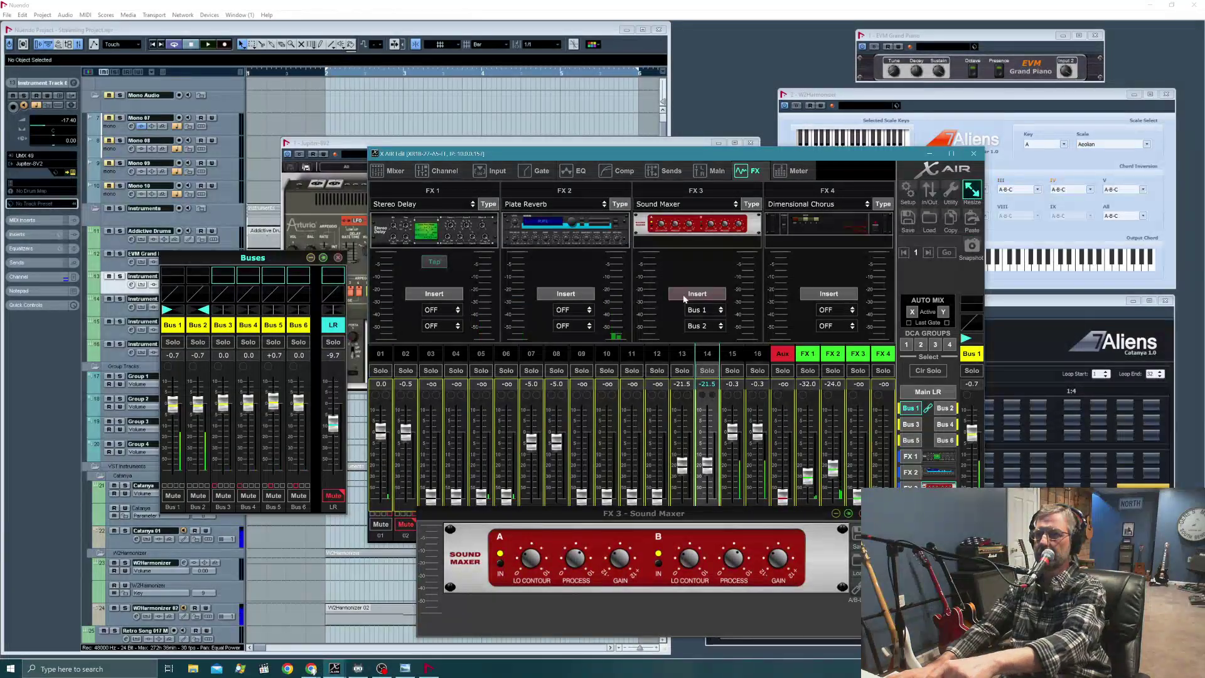
pyautogui.click(685, 296)
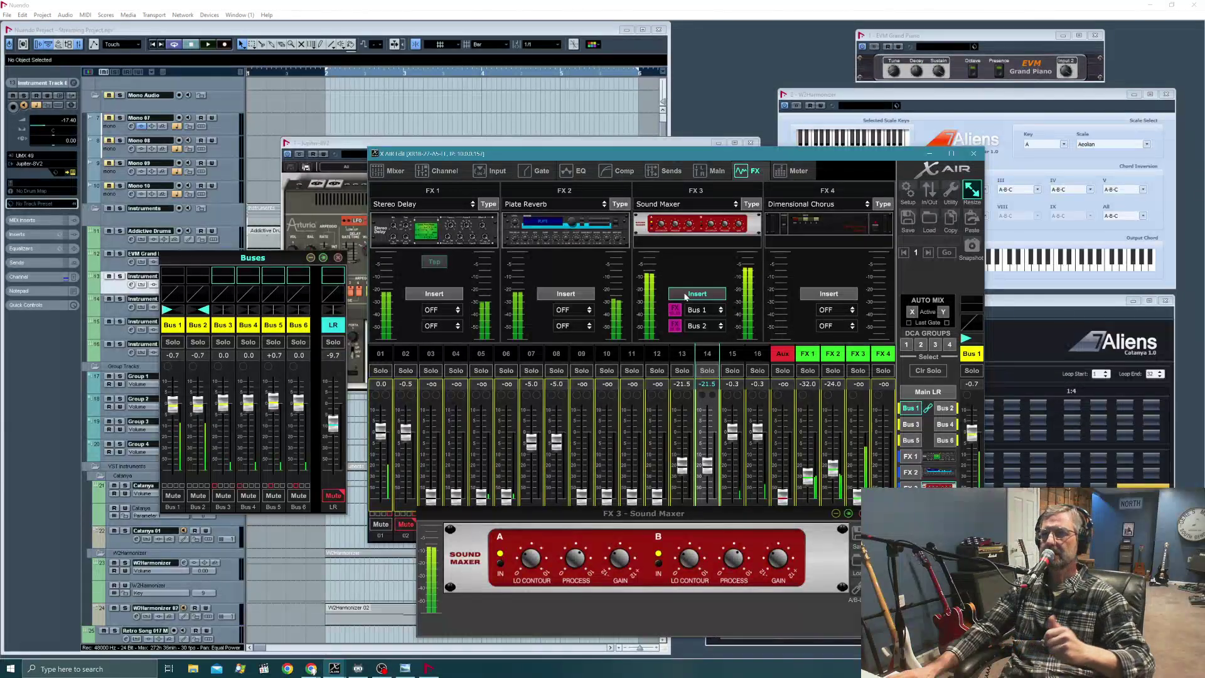
pyautogui.click(686, 295)
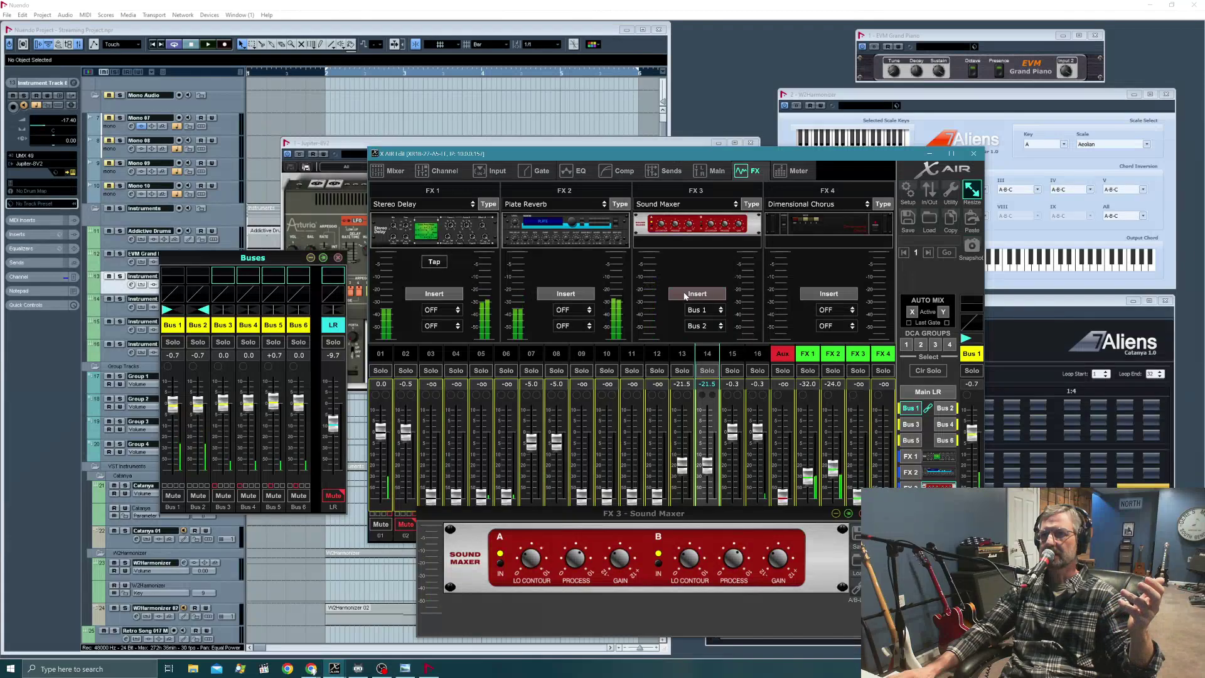
pyautogui.click(686, 295)
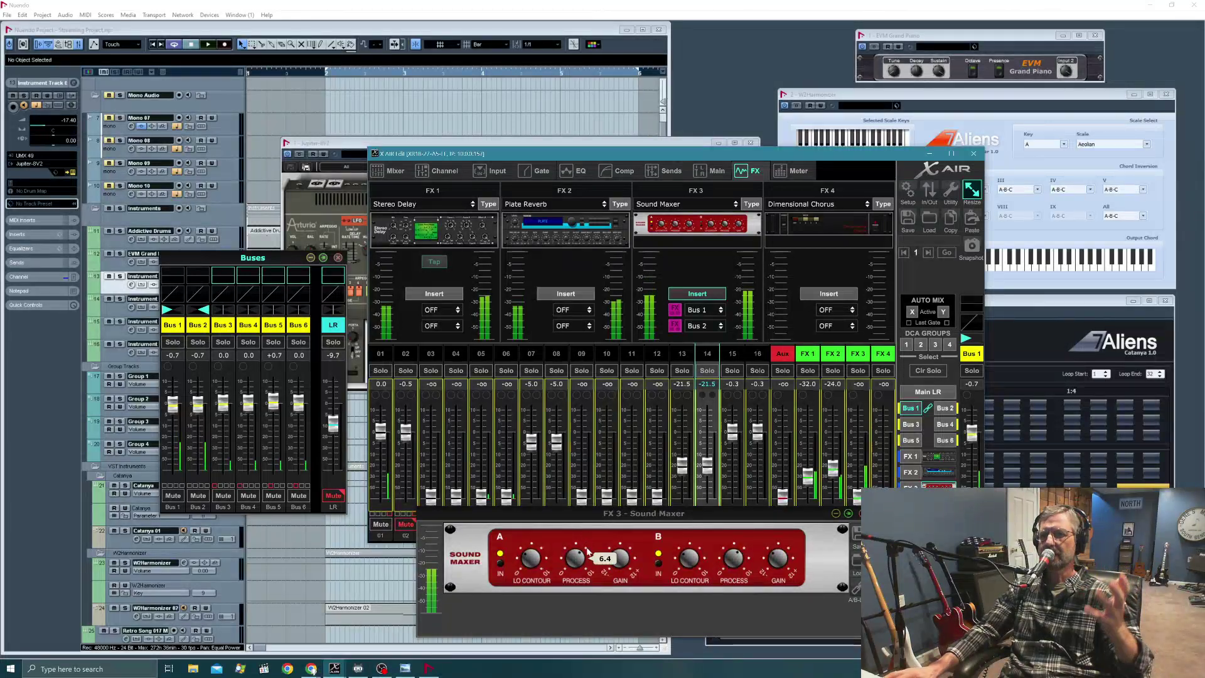
# Set the Sound Maxer's Process amount to 5.2 on both side A and side B.
pyautogui.click(573, 565)
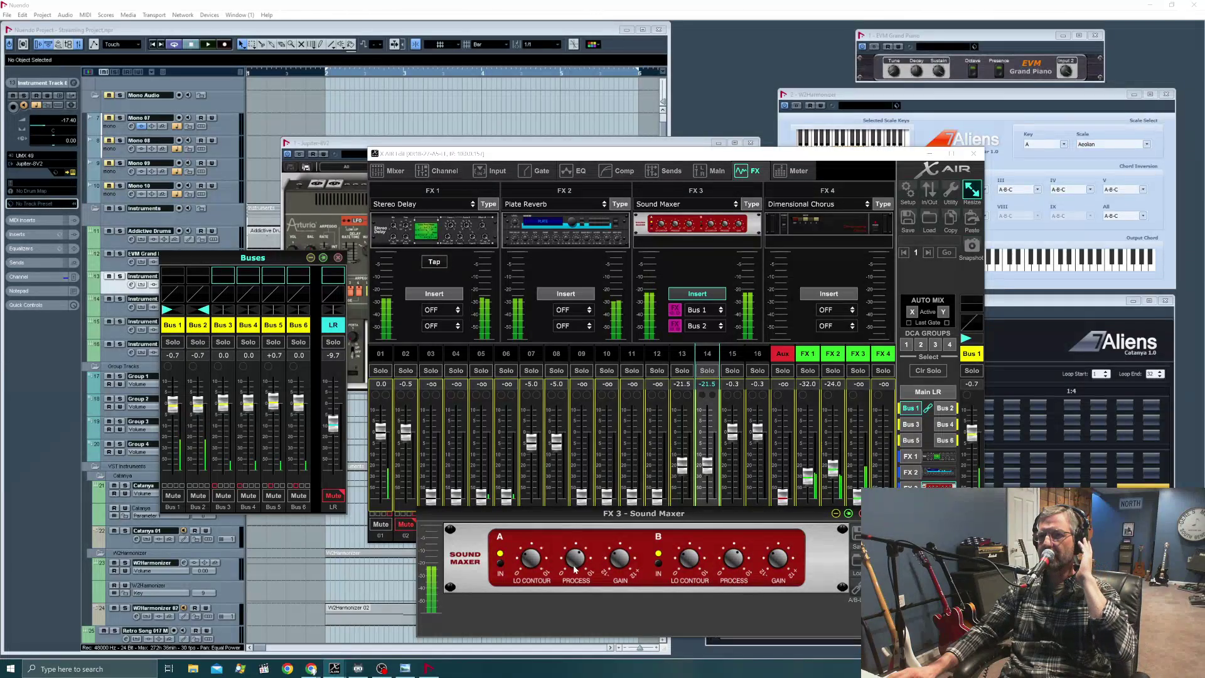
pyautogui.moveTo(733, 563)
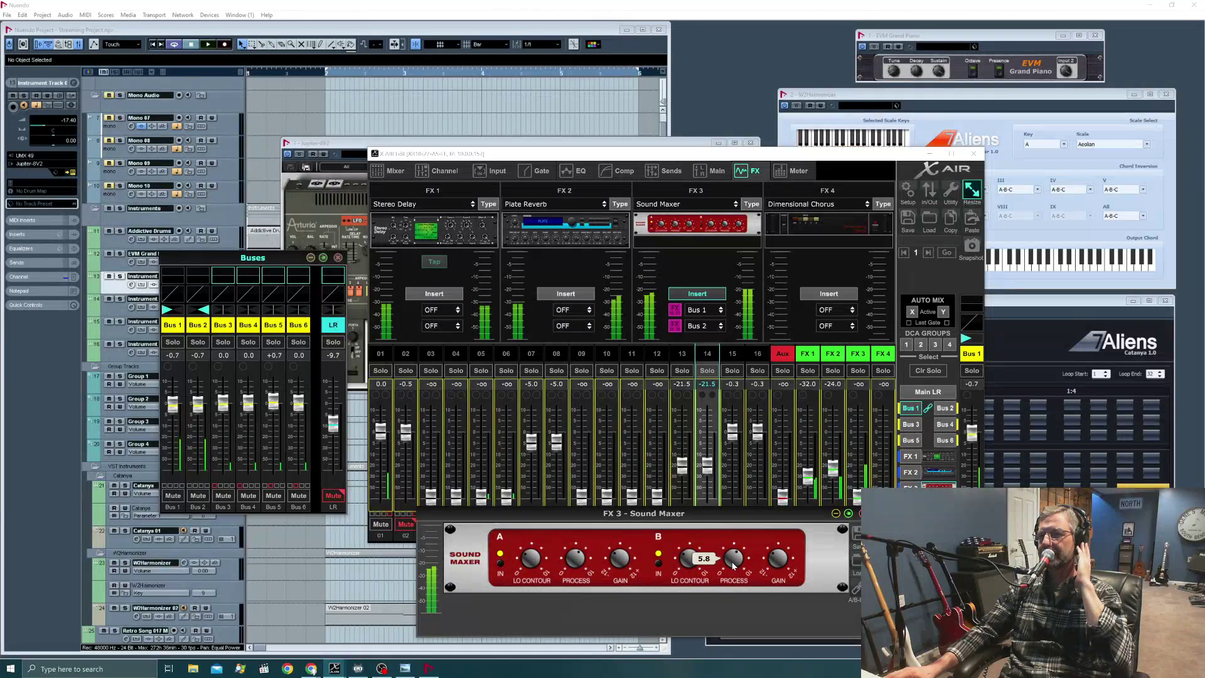
pyautogui.moveTo(582, 563)
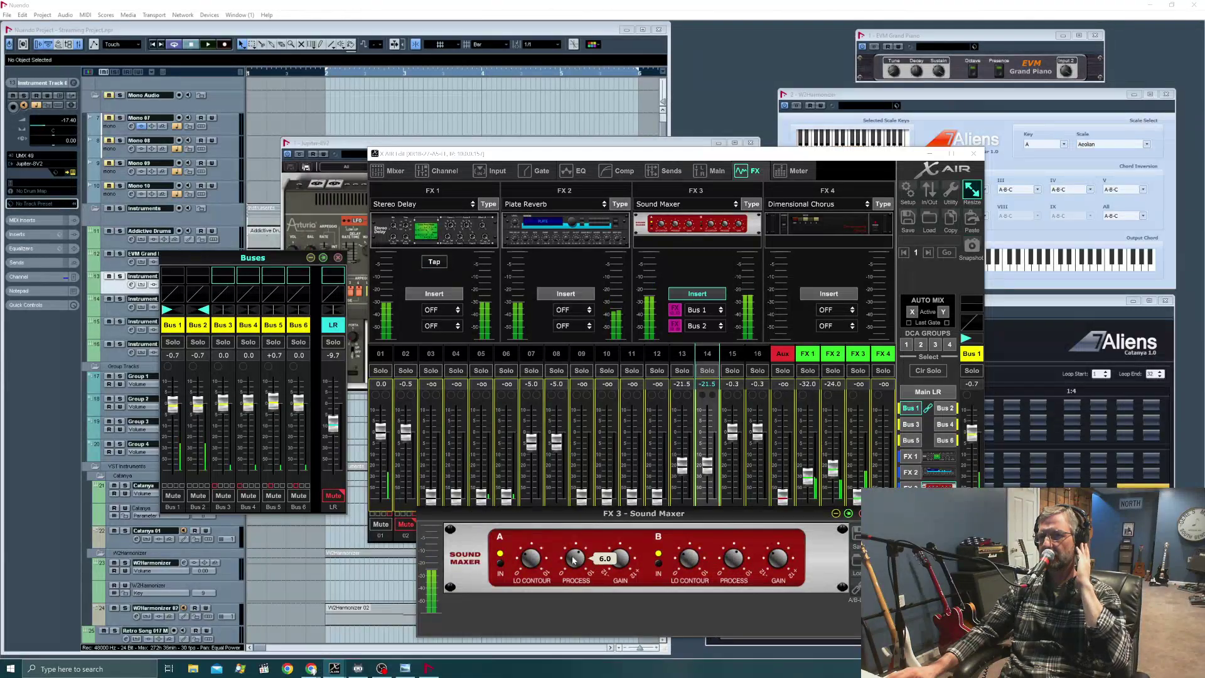
pyautogui.moveTo(575, 560); pyautogui.dragTo(575, 571)
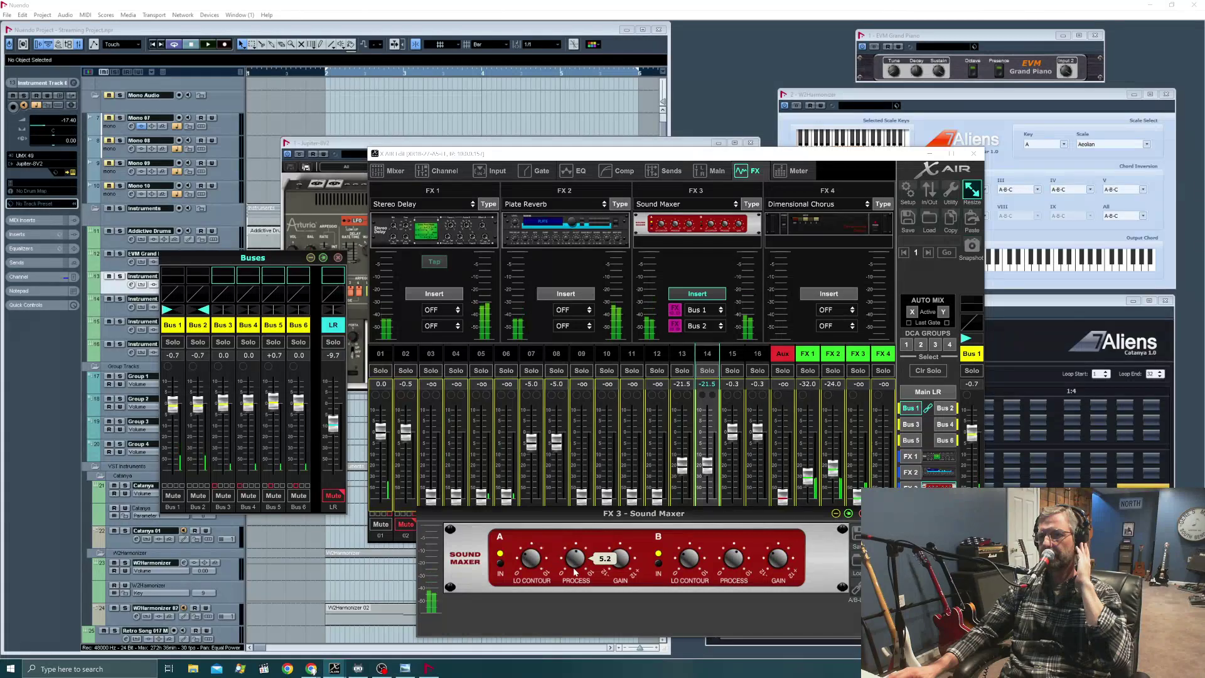
pyautogui.moveTo(734, 560); pyautogui.dragTo(735, 570)
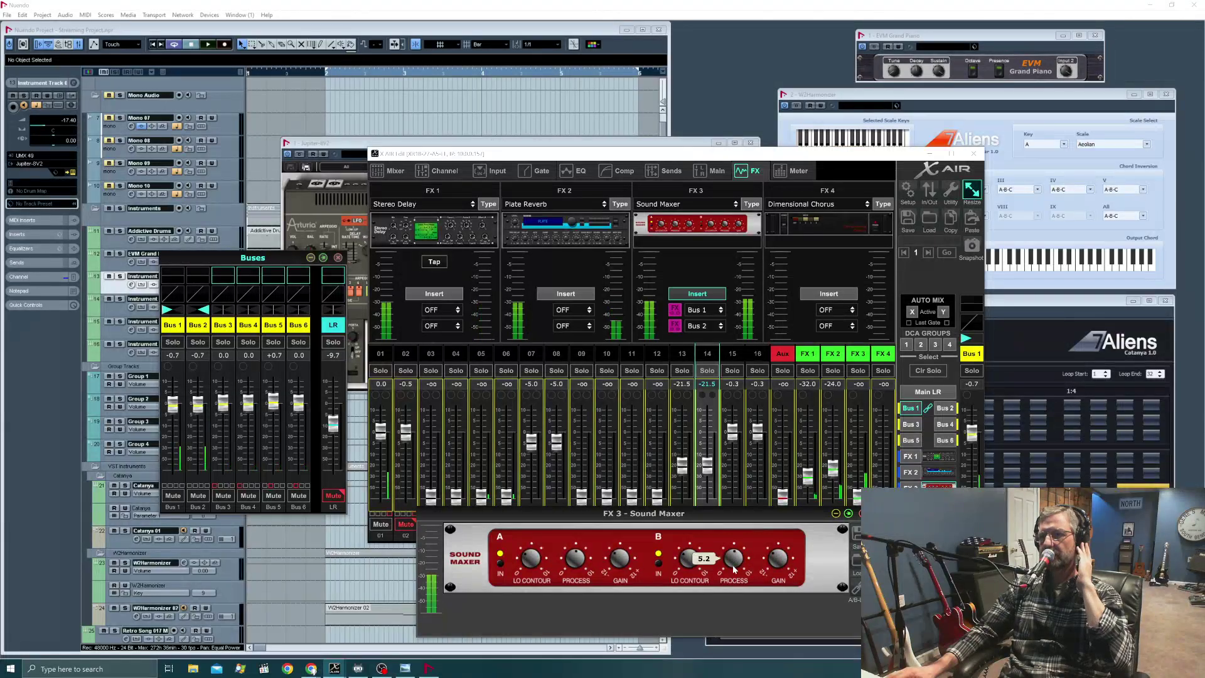
pyautogui.scroll(2, 734, 569)
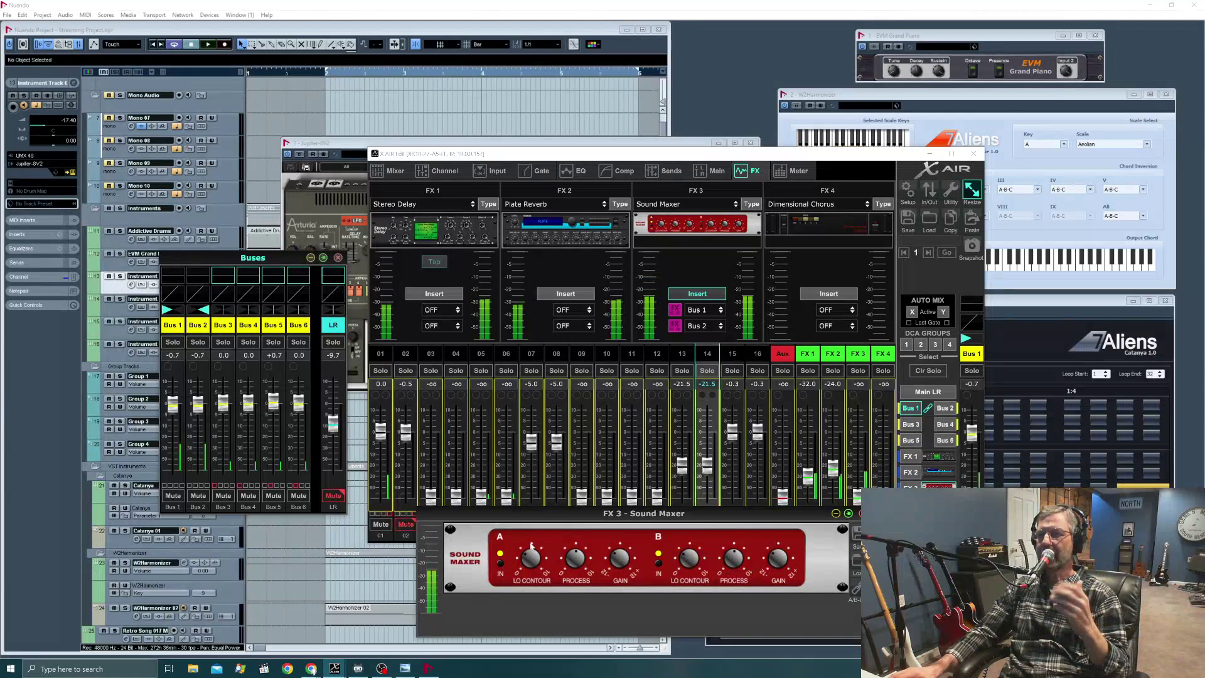
# Compare the sound with Sound Maxer side A bypassed and with the FX 3 insert off, turning each back on.
pyautogui.click(499, 564)
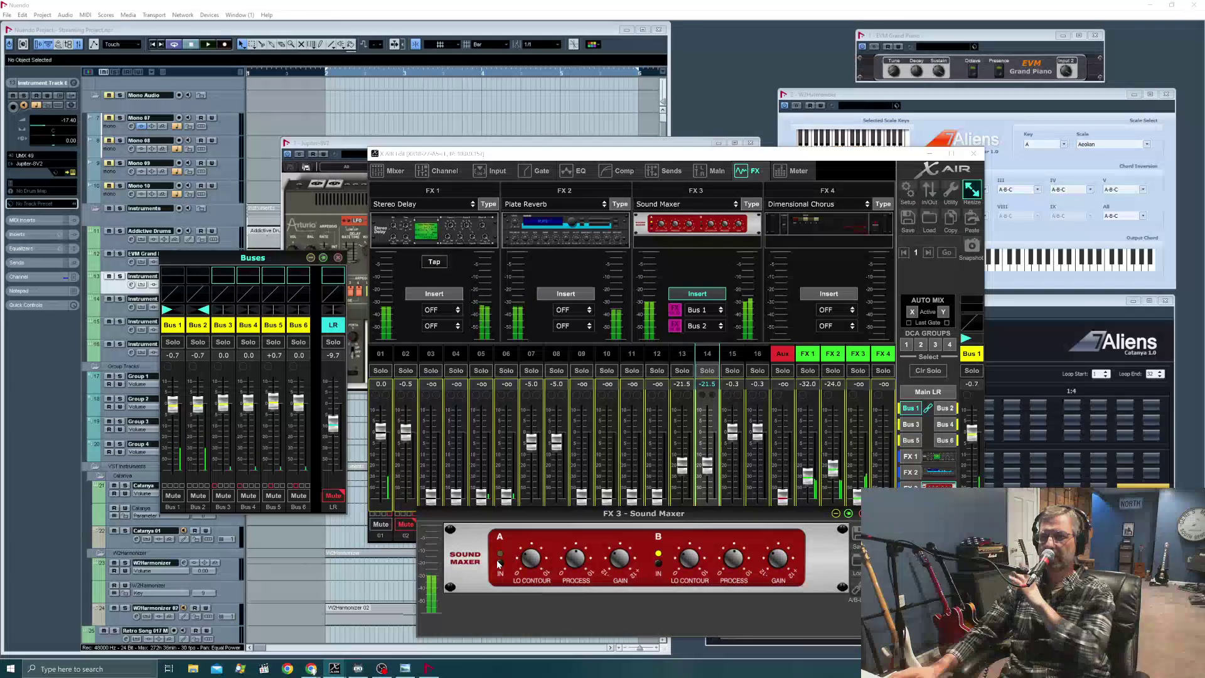
pyautogui.click(499, 563)
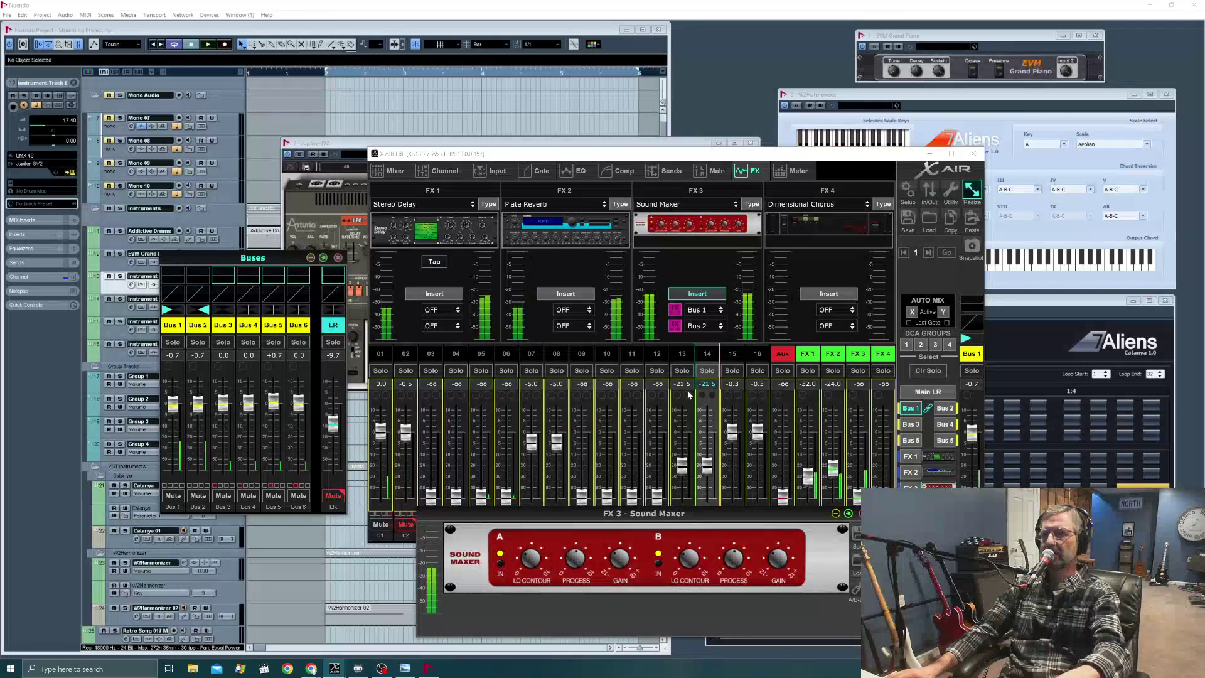
pyautogui.click(694, 293)
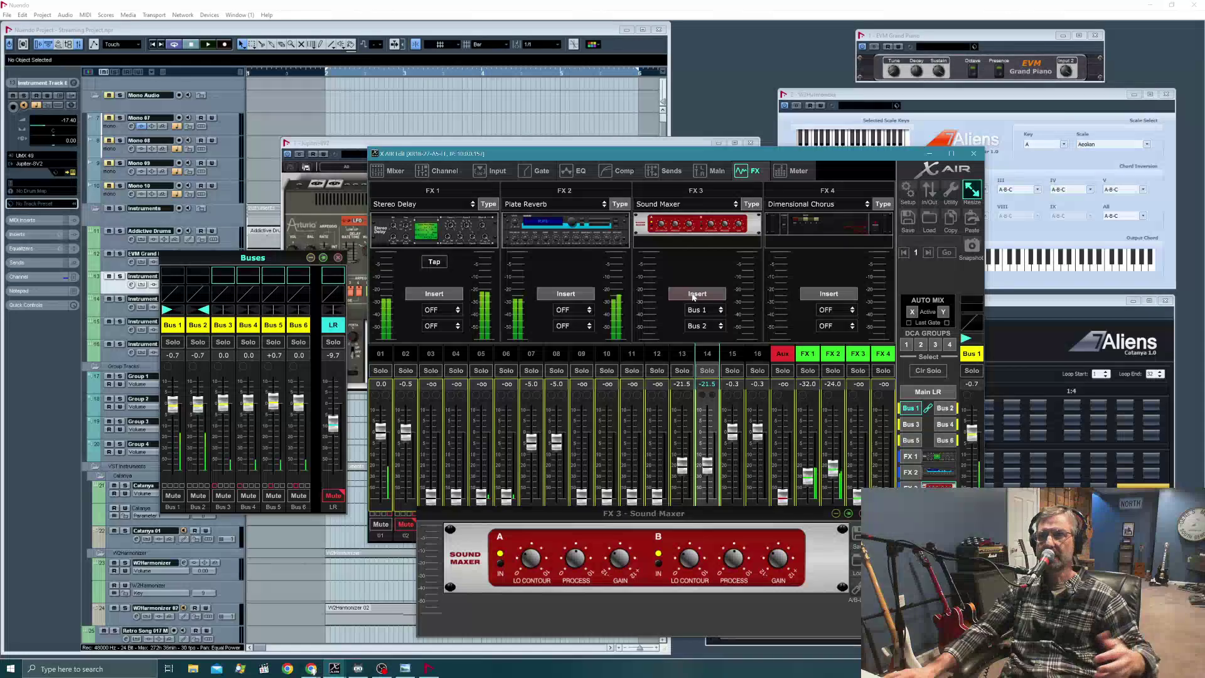
pyautogui.click(694, 294)
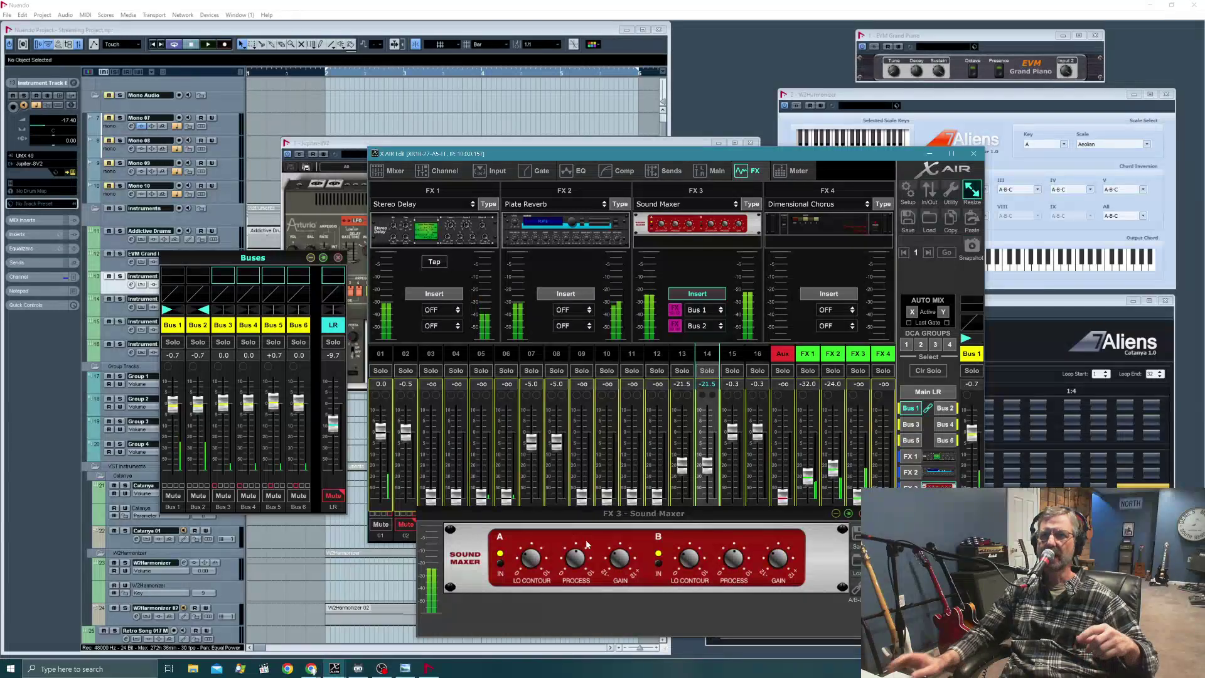
pyautogui.moveTo(566, 550)
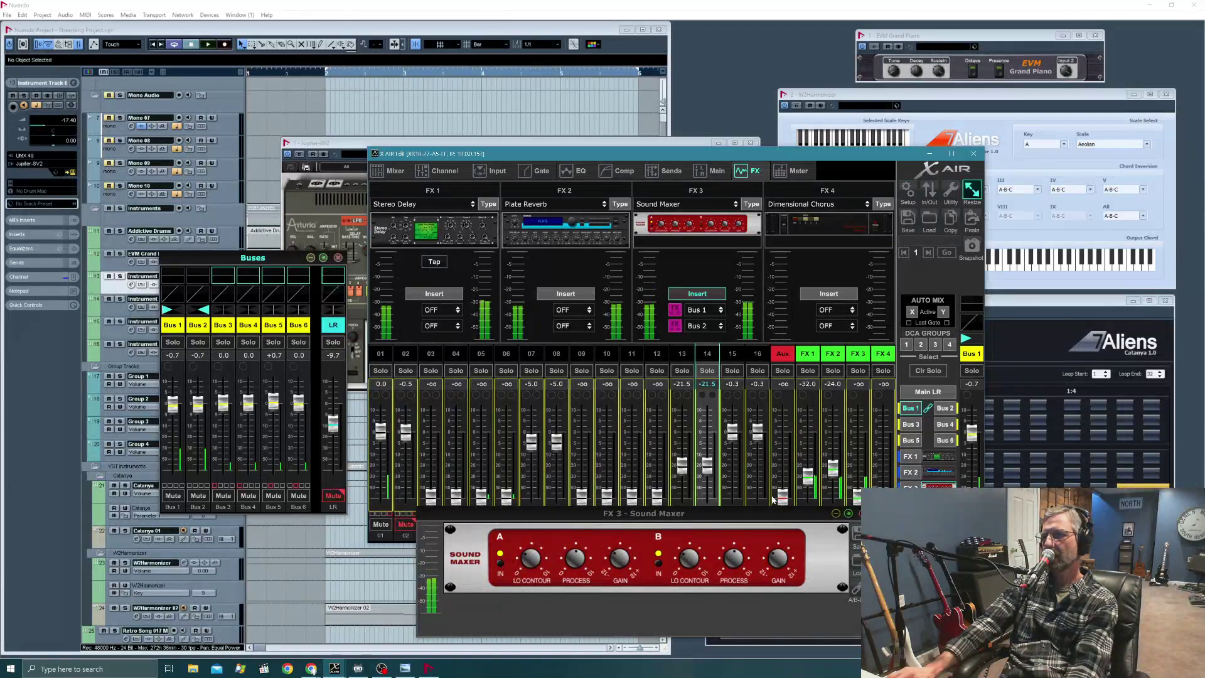
# Move the Sound Maxer window clear of the faders and pull the FX 1 to FX 4 returns down to -oo in the Bus 3 mix.
pyautogui.moveTo(773, 513); pyautogui.dragTo(769, 546)
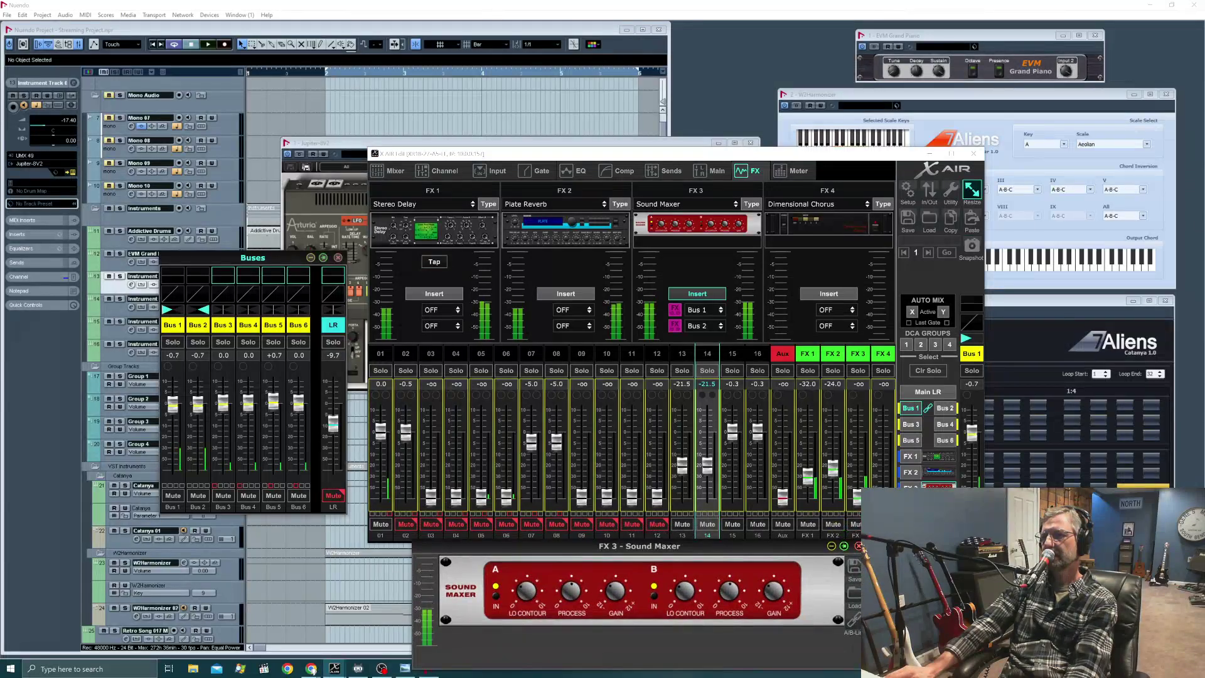
pyautogui.click(911, 424)
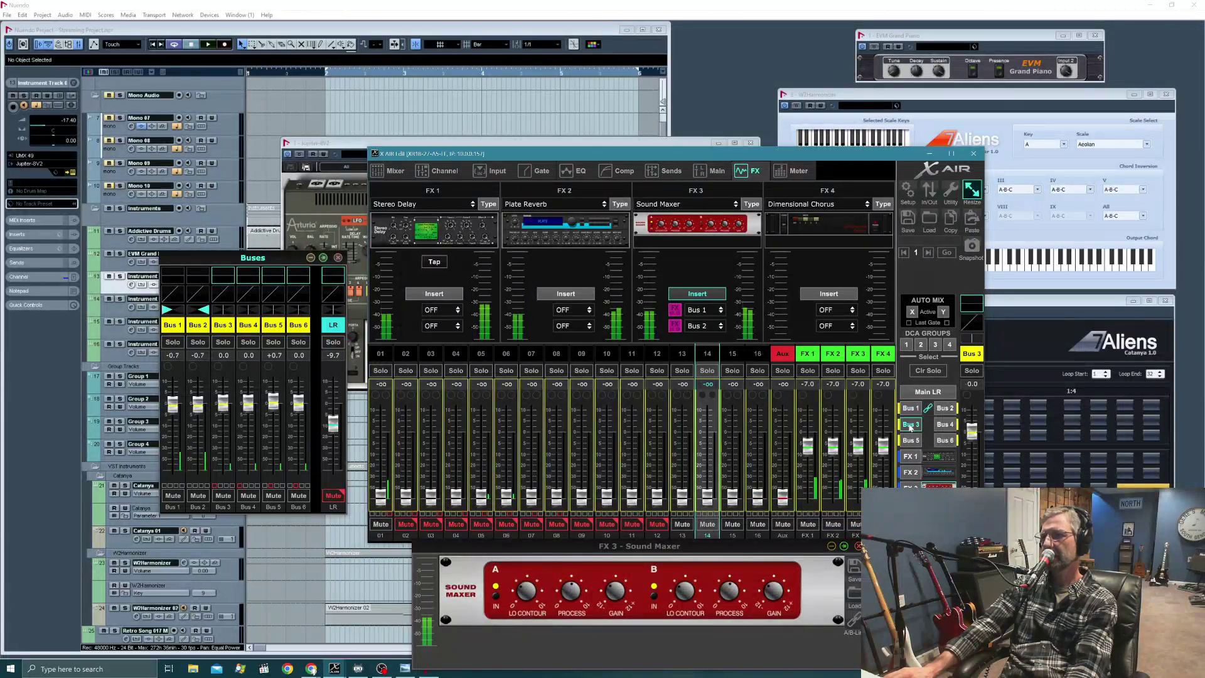
pyautogui.moveTo(811, 450); pyautogui.dragTo(814, 506)
pyautogui.moveTo(833, 446); pyautogui.dragTo(833, 499)
pyautogui.moveTo(860, 450); pyautogui.dragTo(859, 499)
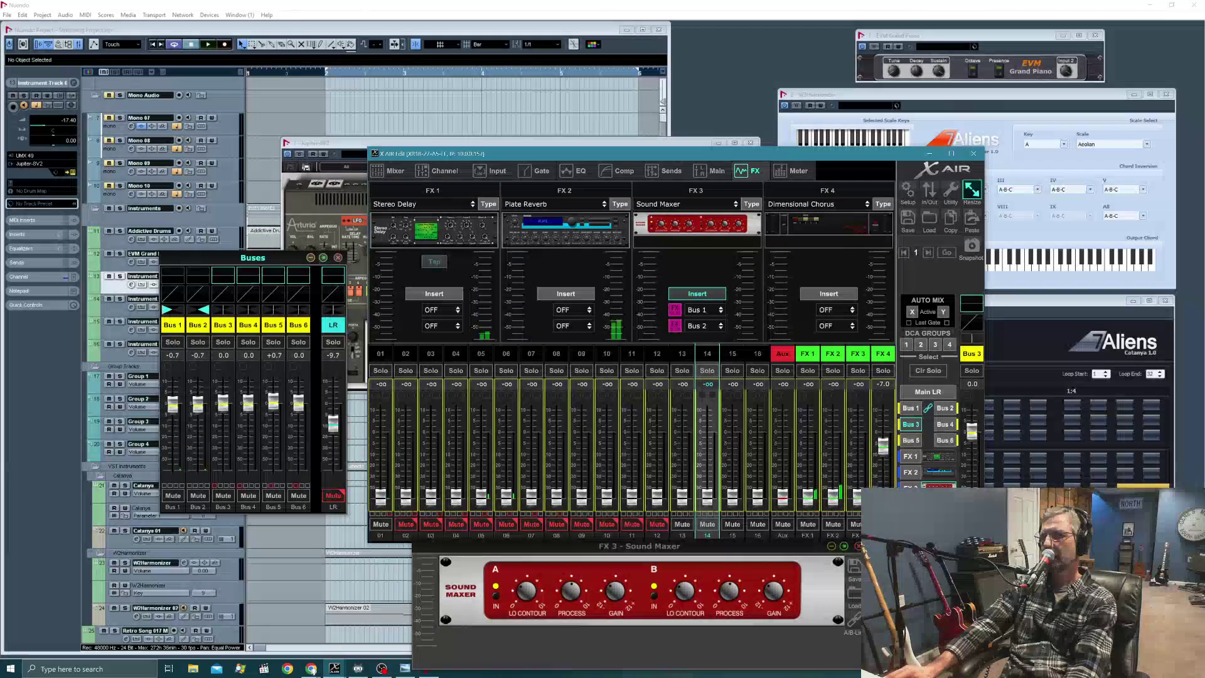
pyautogui.moveTo(887, 451); pyautogui.dragTo(885, 499)
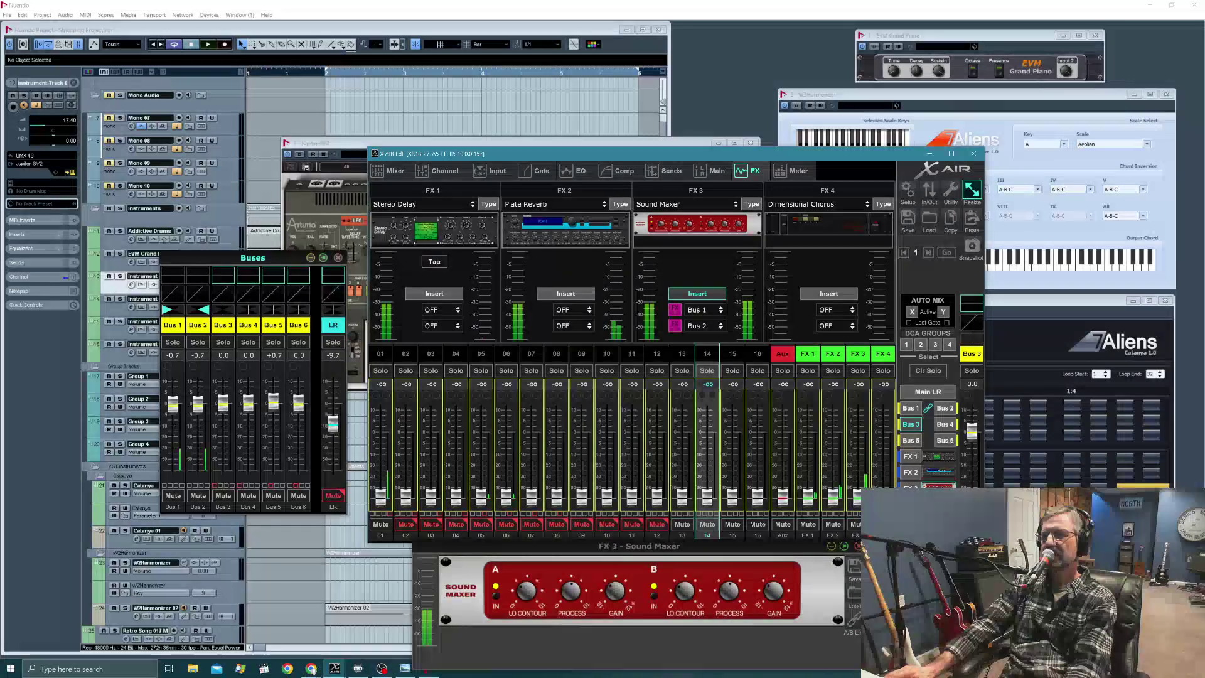
# Pull the FX 1 to FX 4 returns down to -oo in the Bus 4 mix, with the channel 14 sends shown above.
pyautogui.click(946, 425)
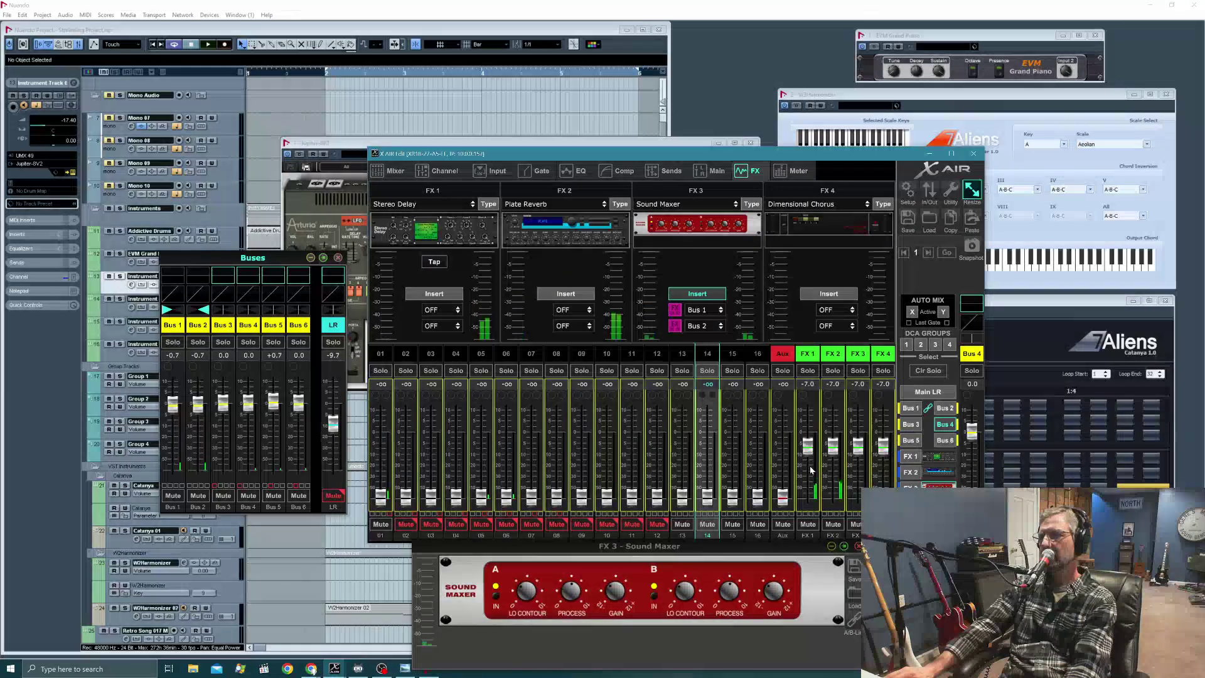
pyautogui.click(664, 176)
pyautogui.click(724, 227)
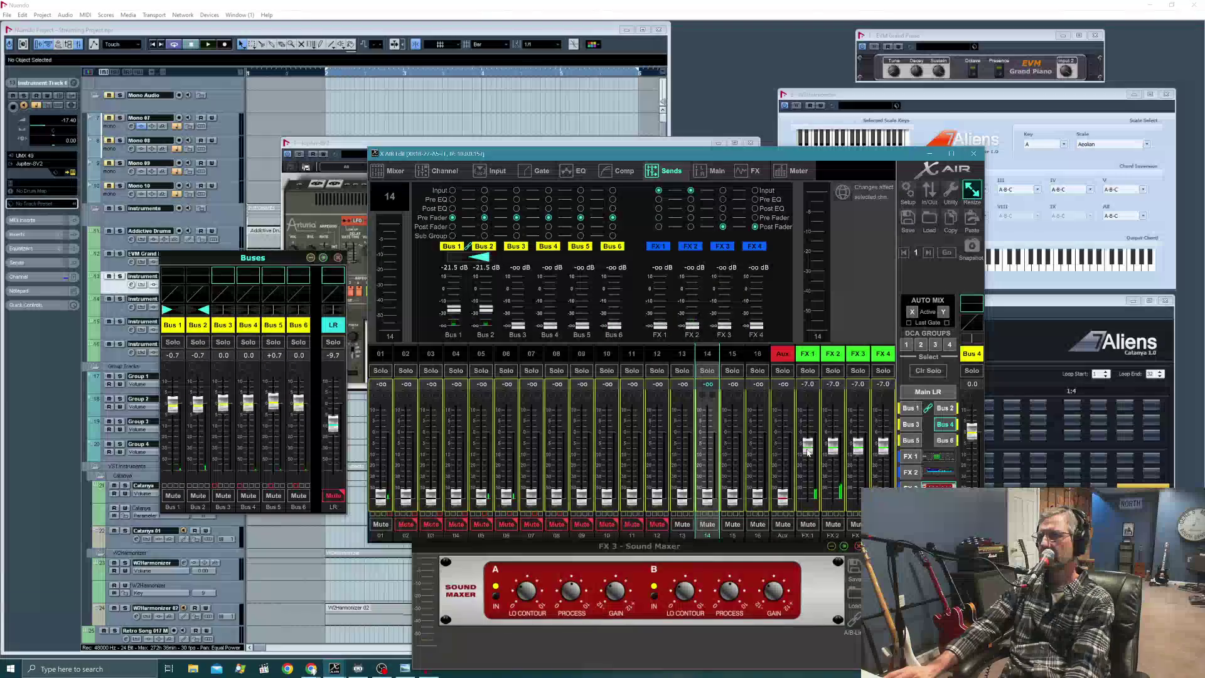
pyautogui.moveTo(810, 457); pyautogui.dragTo(809, 499)
pyautogui.moveTo(833, 446); pyautogui.dragTo(832, 483)
pyautogui.moveTo(860, 450); pyautogui.dragTo(884, 496)
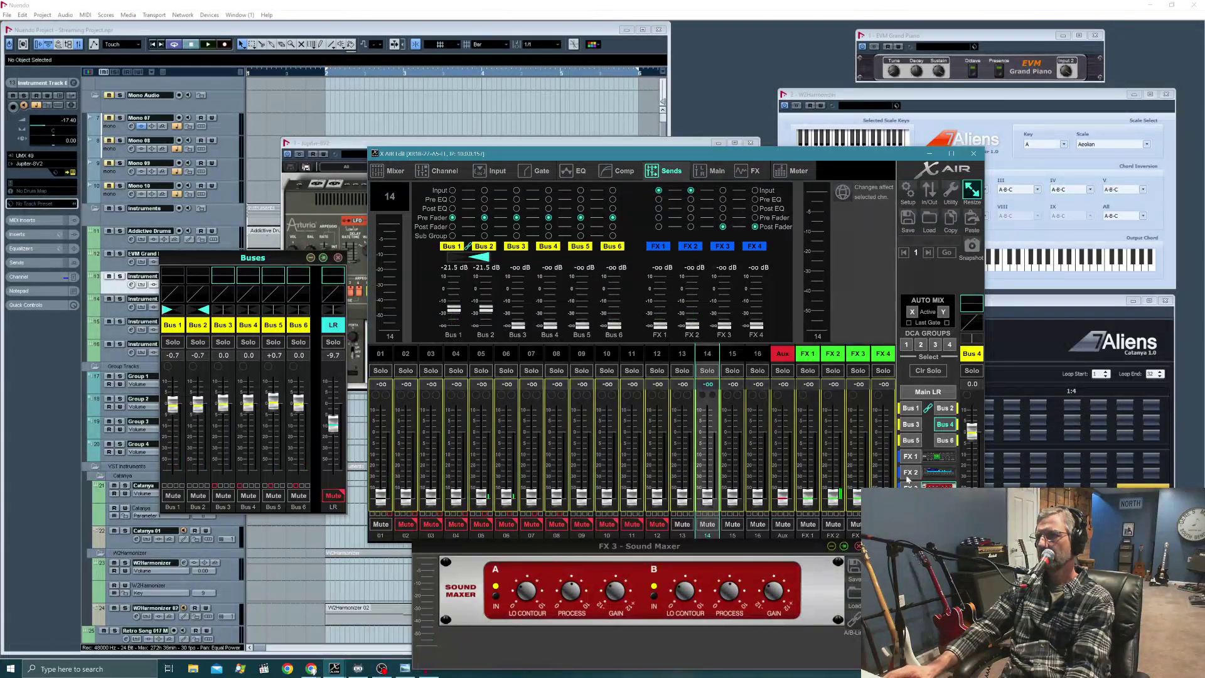
# Pull the FX 1 to FX 4 returns down to -oo in the Bus 5 mix.
pyautogui.click(908, 442)
pyautogui.moveTo(802, 449); pyautogui.dragTo(833, 497)
pyautogui.moveTo(858, 447); pyautogui.dragTo(858, 499)
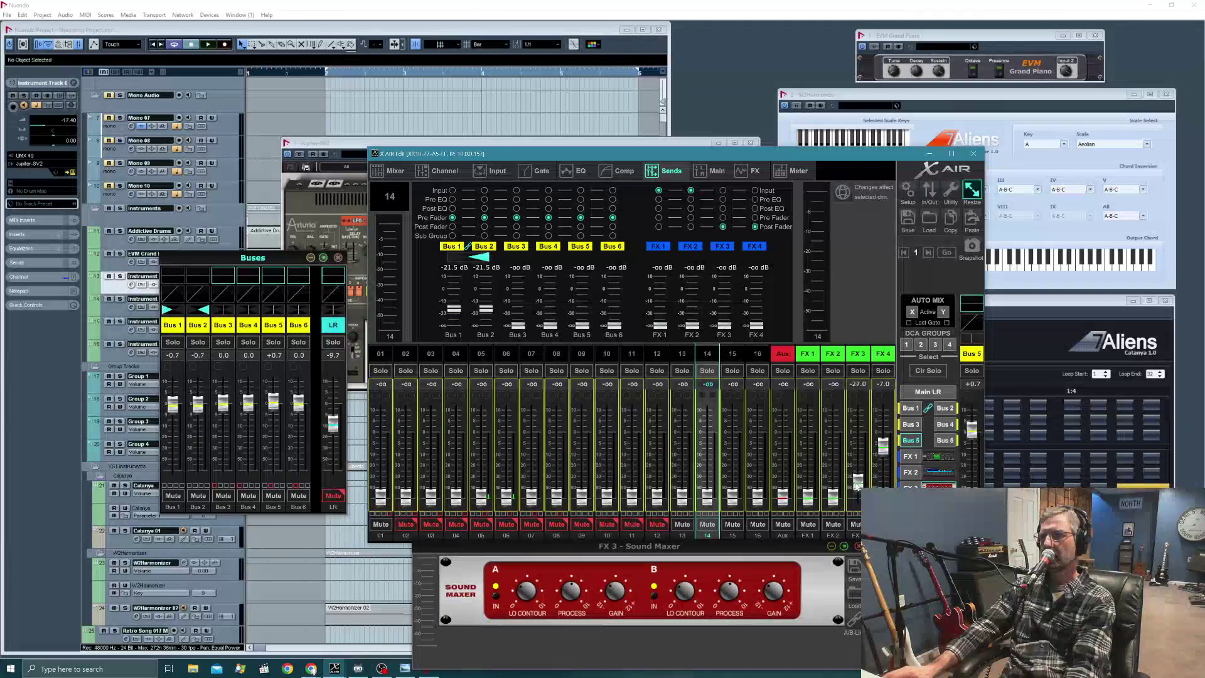
pyautogui.moveTo(884, 446); pyautogui.dragTo(884, 499)
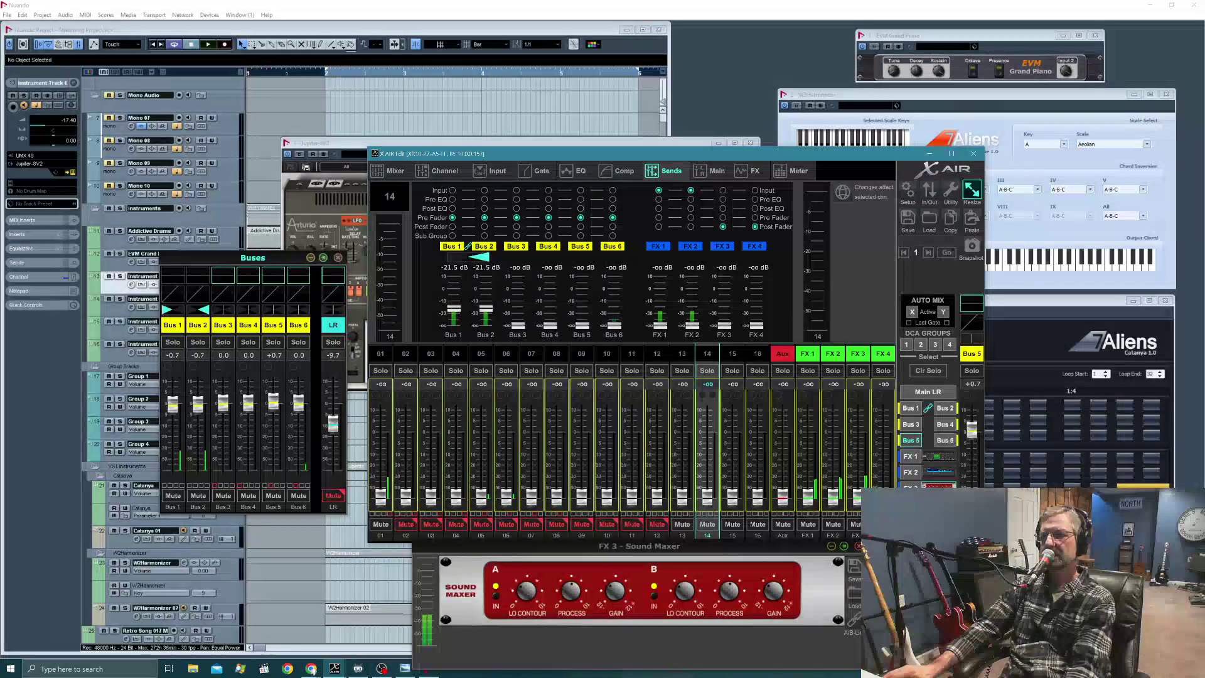
# Pull the FX 1 to FX 4 returns down to -oo in the Bus 6 mix.
pyautogui.click(946, 440)
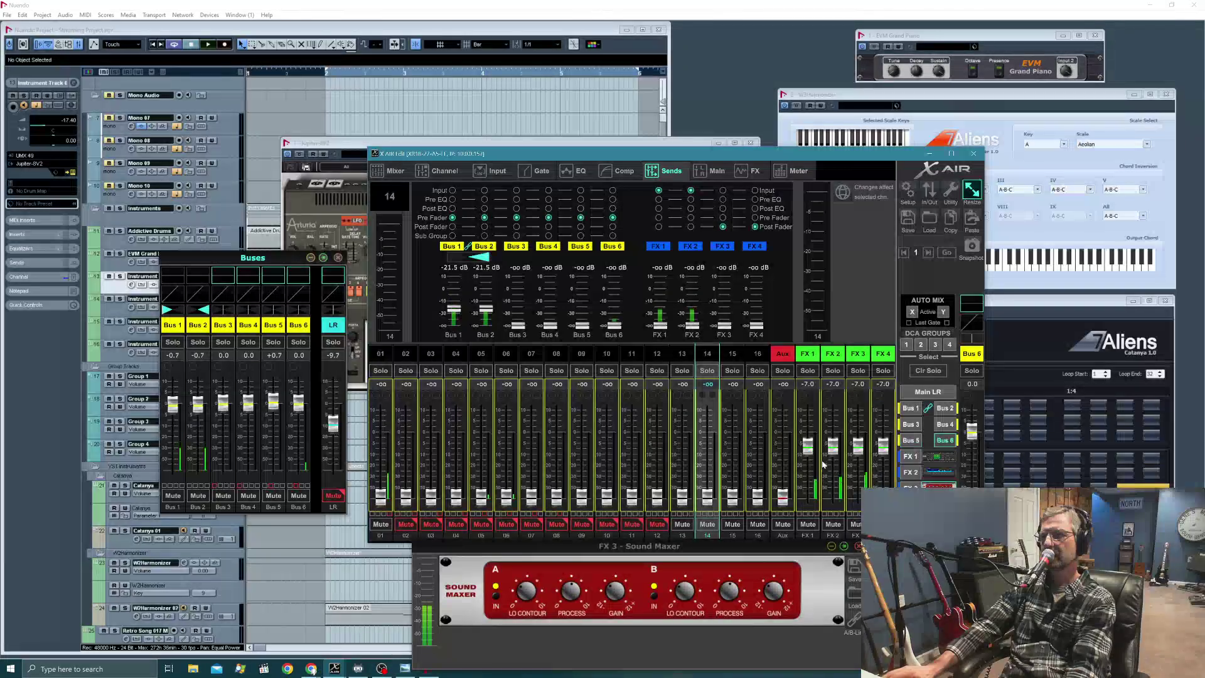
pyautogui.moveTo(809, 446); pyautogui.dragTo(809, 499)
pyautogui.moveTo(833, 446); pyautogui.dragTo(834, 499)
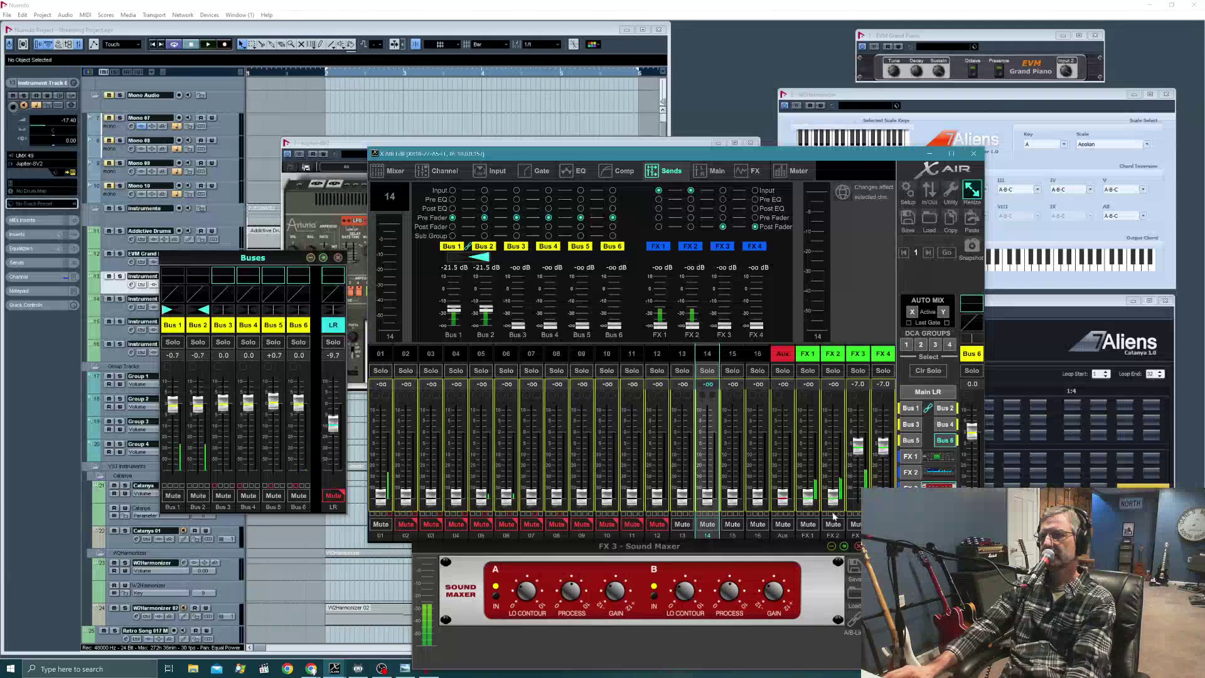
pyautogui.moveTo(858, 445); pyautogui.dragTo(858, 499)
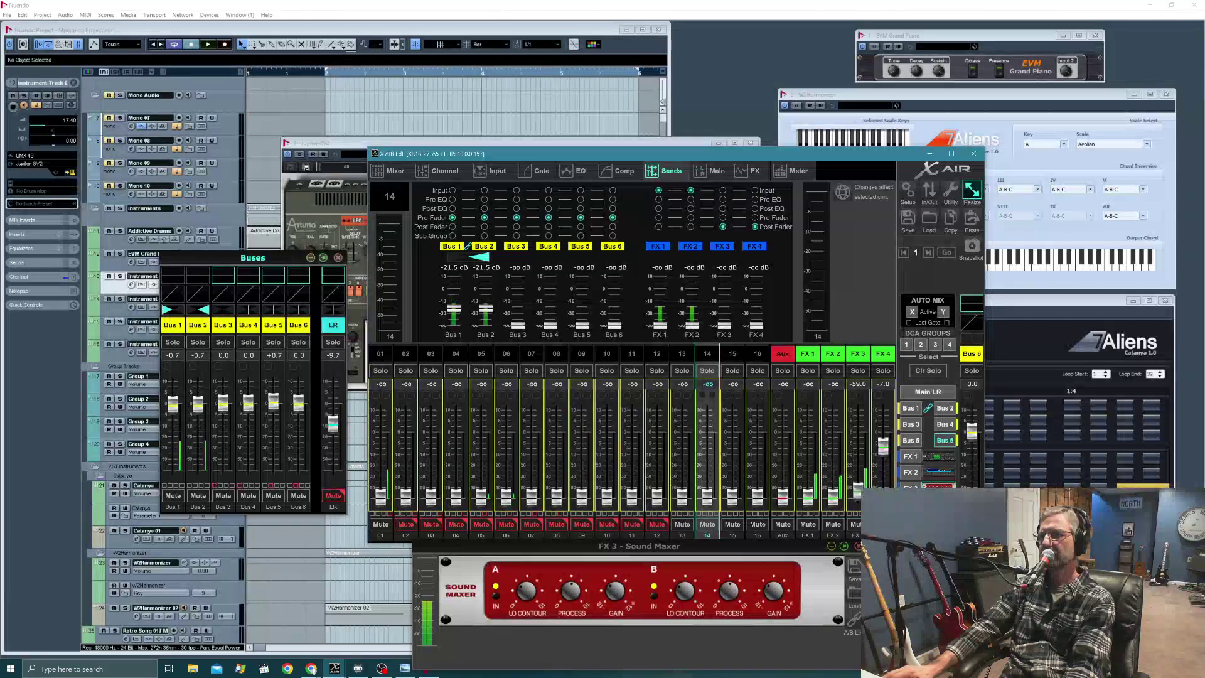
pyautogui.moveTo(883, 445); pyautogui.dragTo(884, 483)
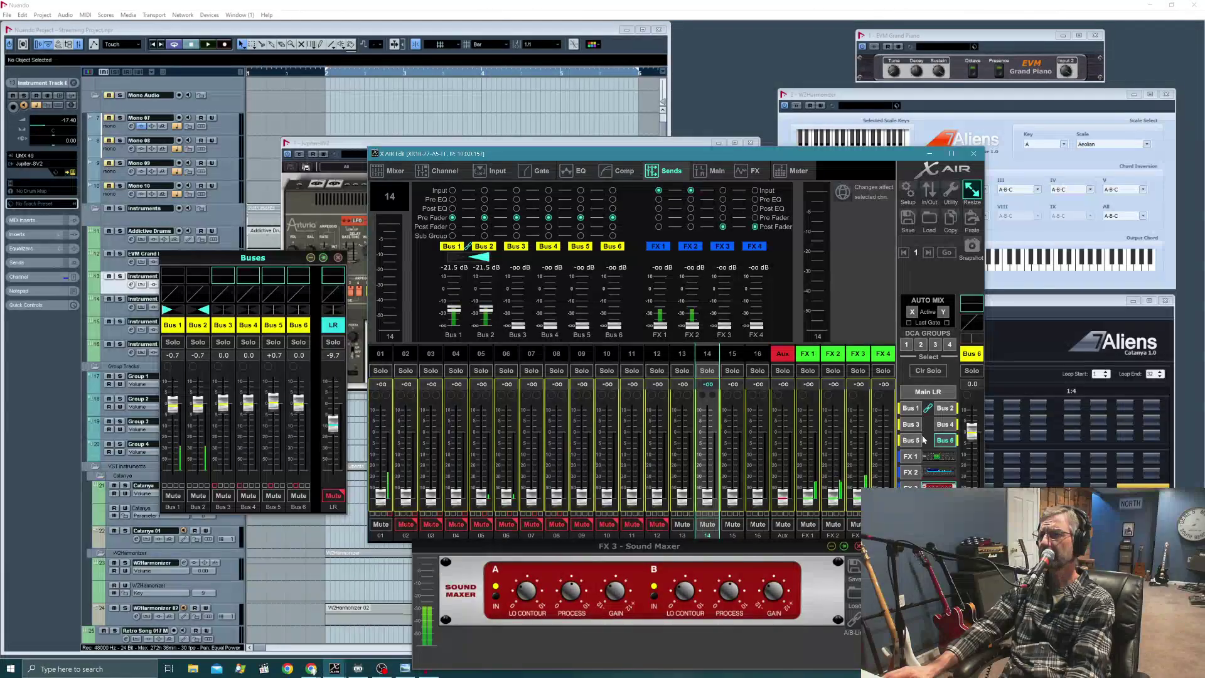
# Raise the FX 1 return in the Bus 6 mix to about -10.5 dB and pull it back down to -oo.
pyautogui.click(755, 628)
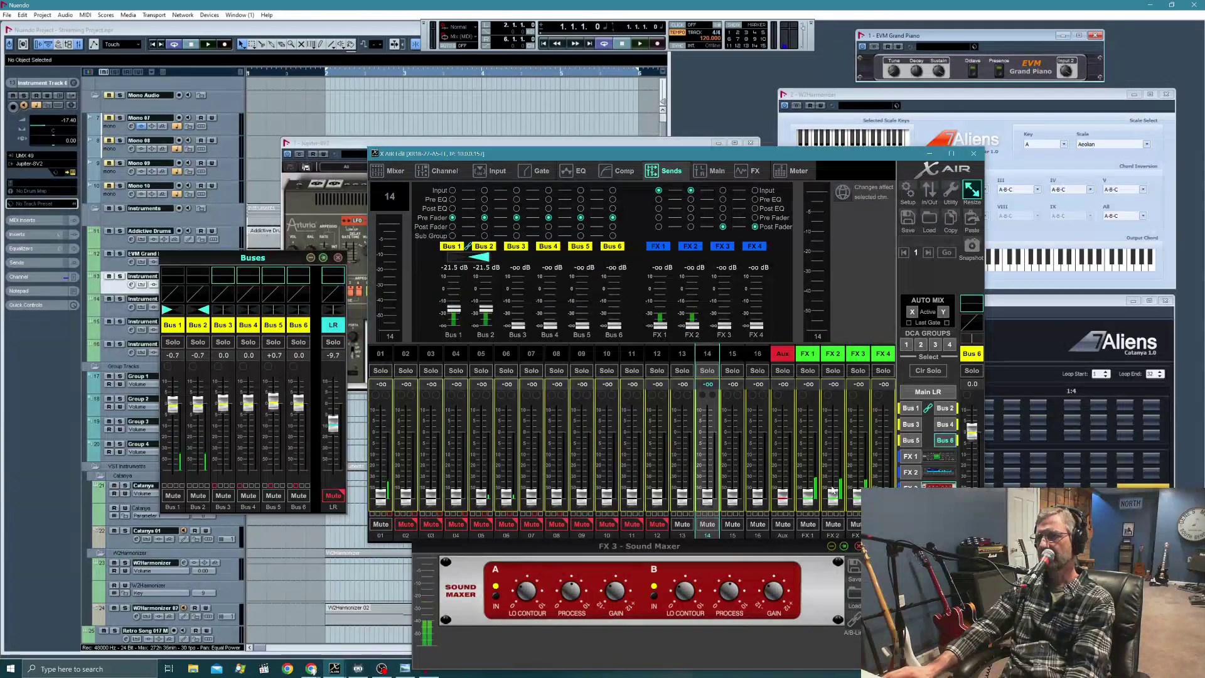
pyautogui.moveTo(810, 494); pyautogui.dragTo(802, 453)
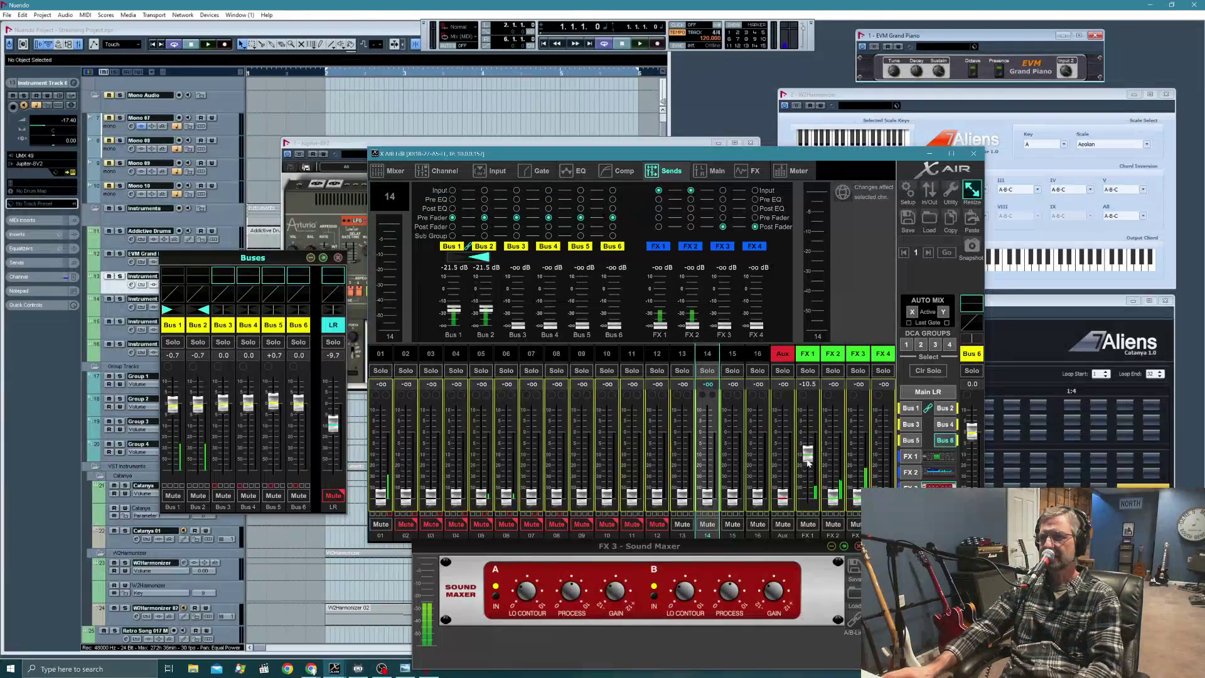
pyautogui.moveTo(808, 463); pyautogui.dragTo(808, 509)
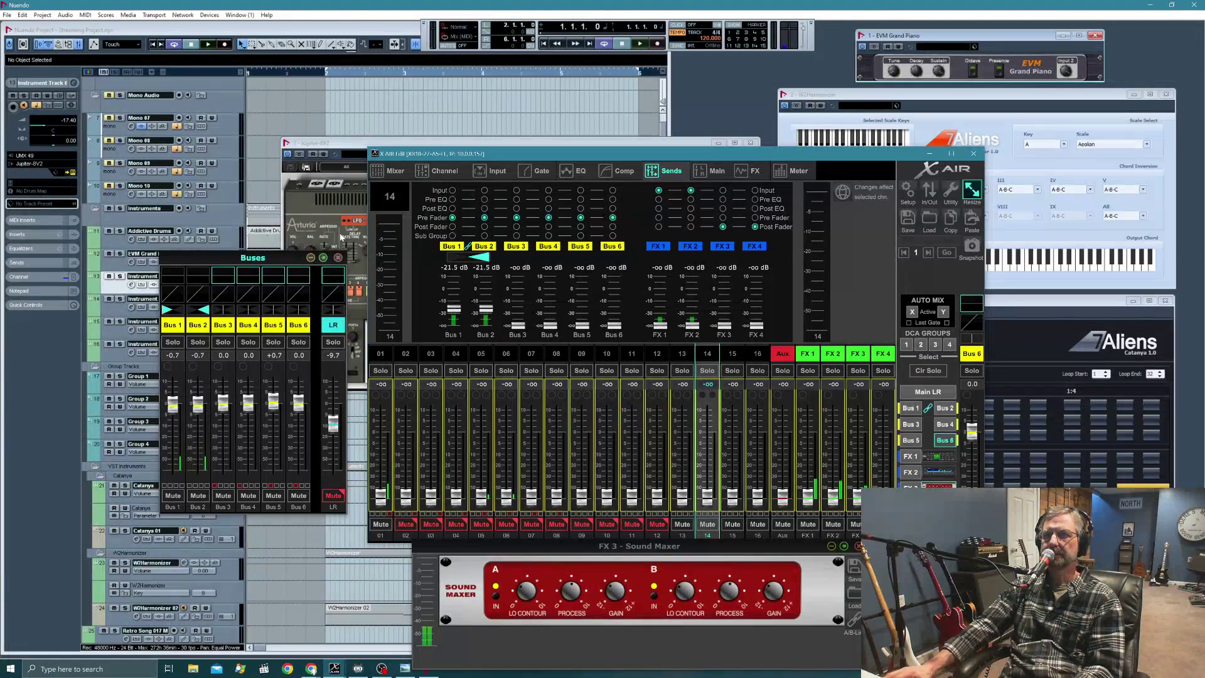
# Close the Buses window and bring the Jupiter-8V synth forward in Nuendo to play a few notes on its keyboard.
pyautogui.click(338, 258)
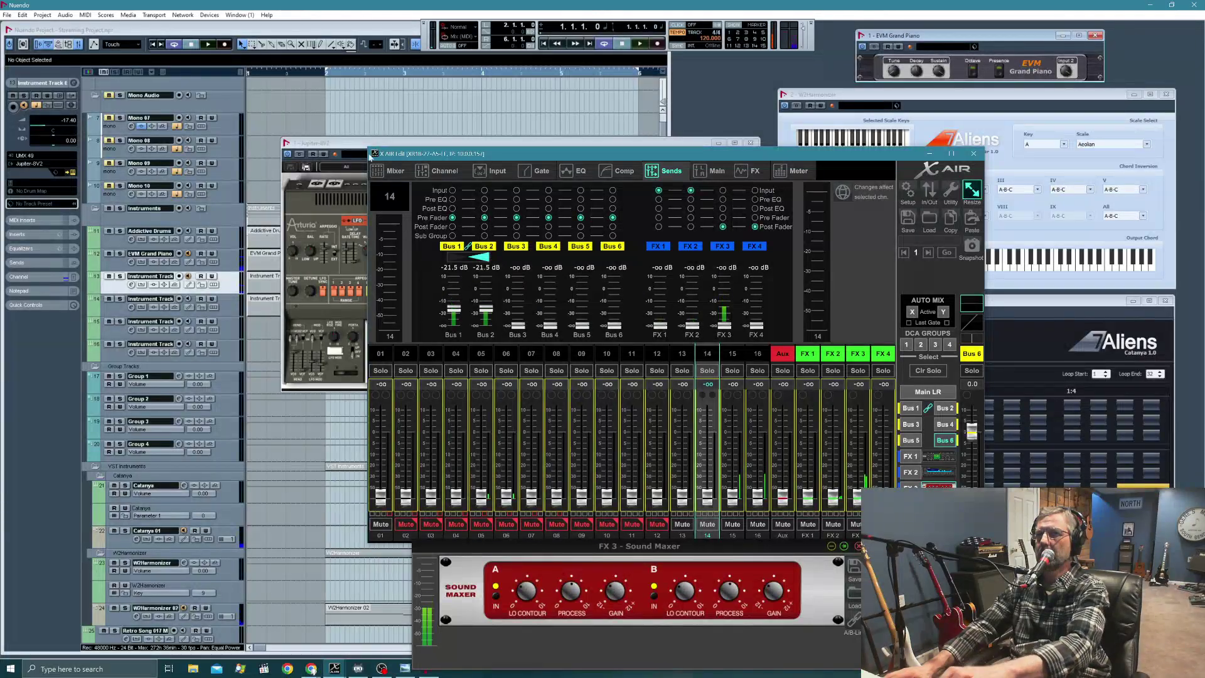
pyautogui.click(496, 604)
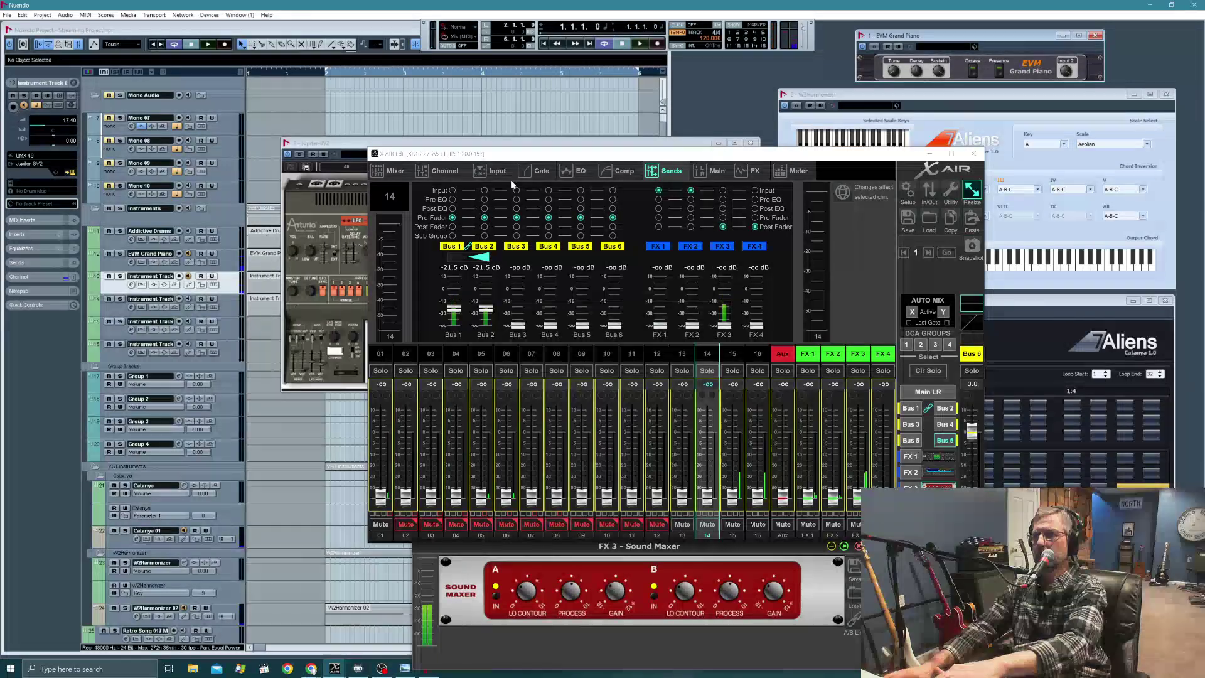
pyautogui.click(521, 144)
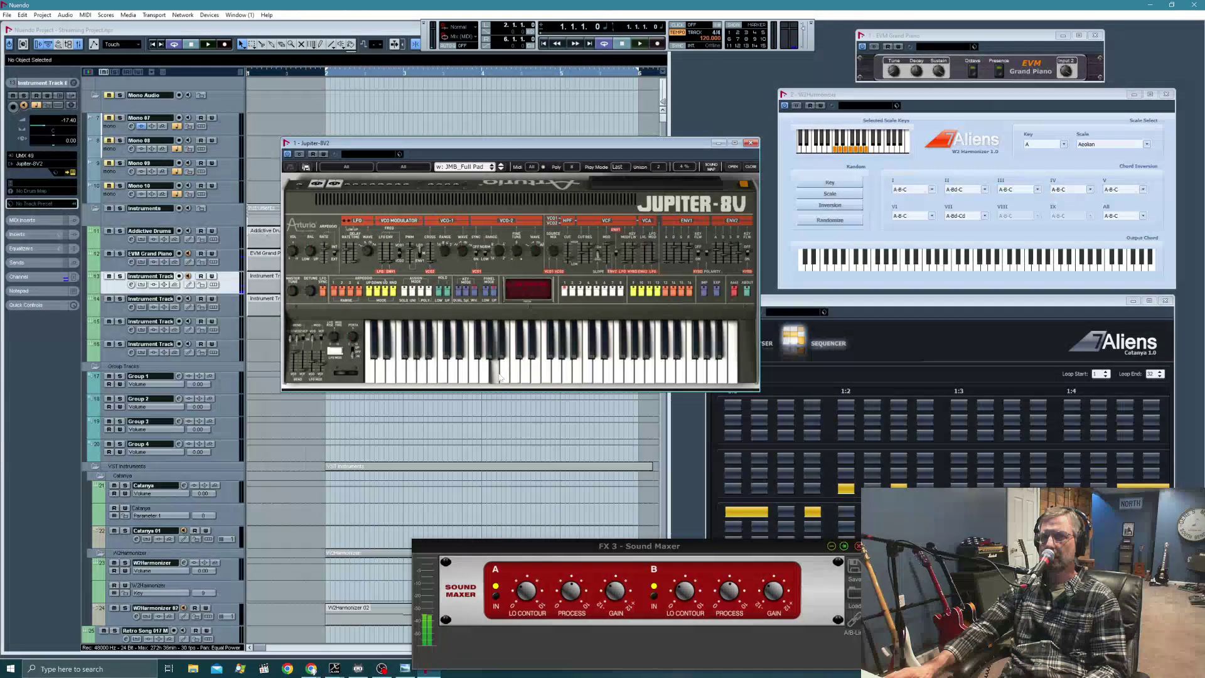
pyautogui.click(432, 377)
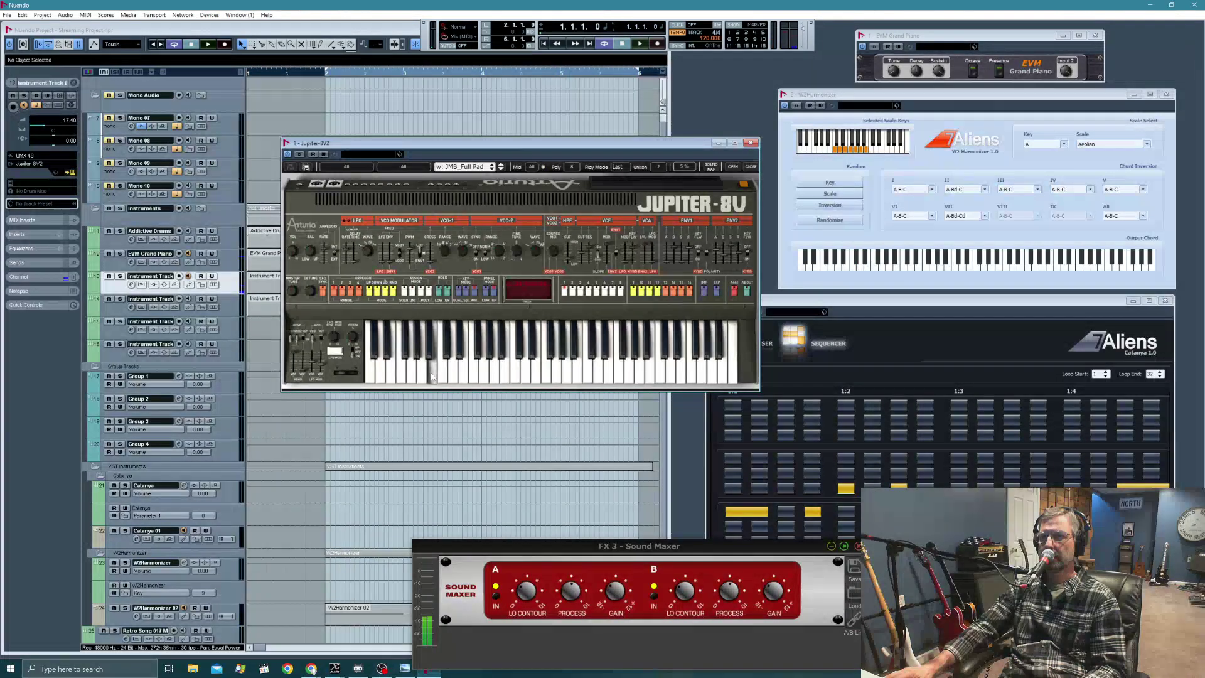
pyautogui.moveTo(437, 377); pyautogui.dragTo(440, 379)
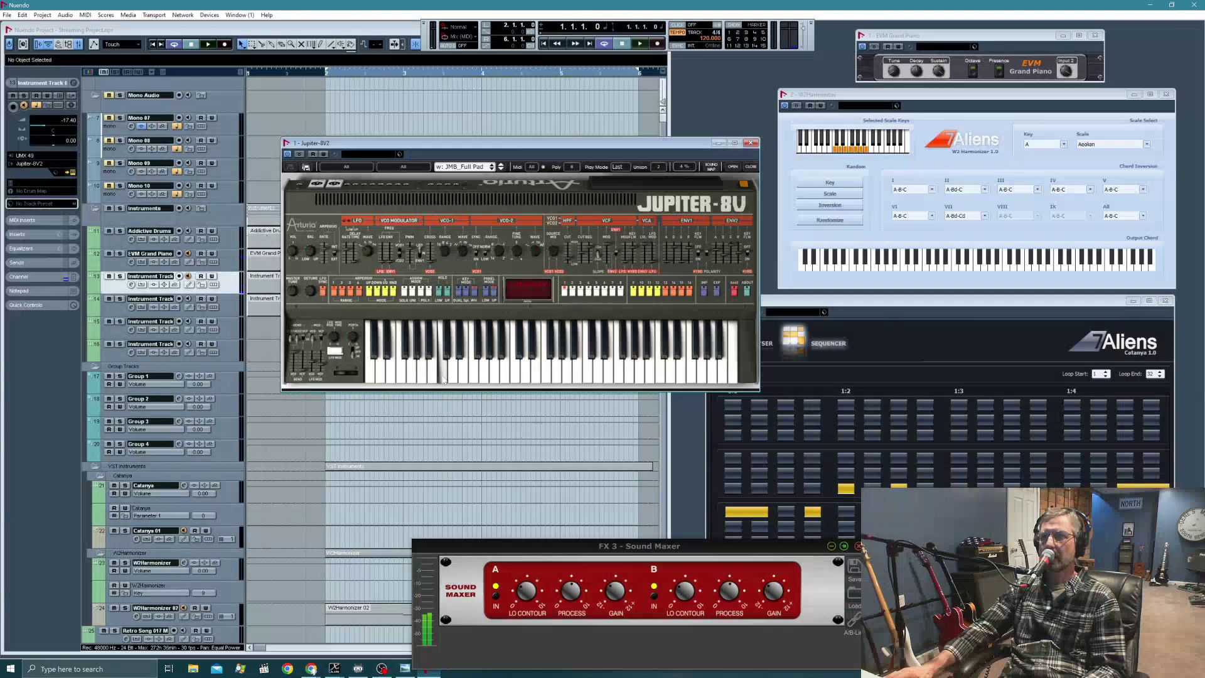
pyautogui.moveTo(445, 380); pyautogui.dragTo(446, 377)
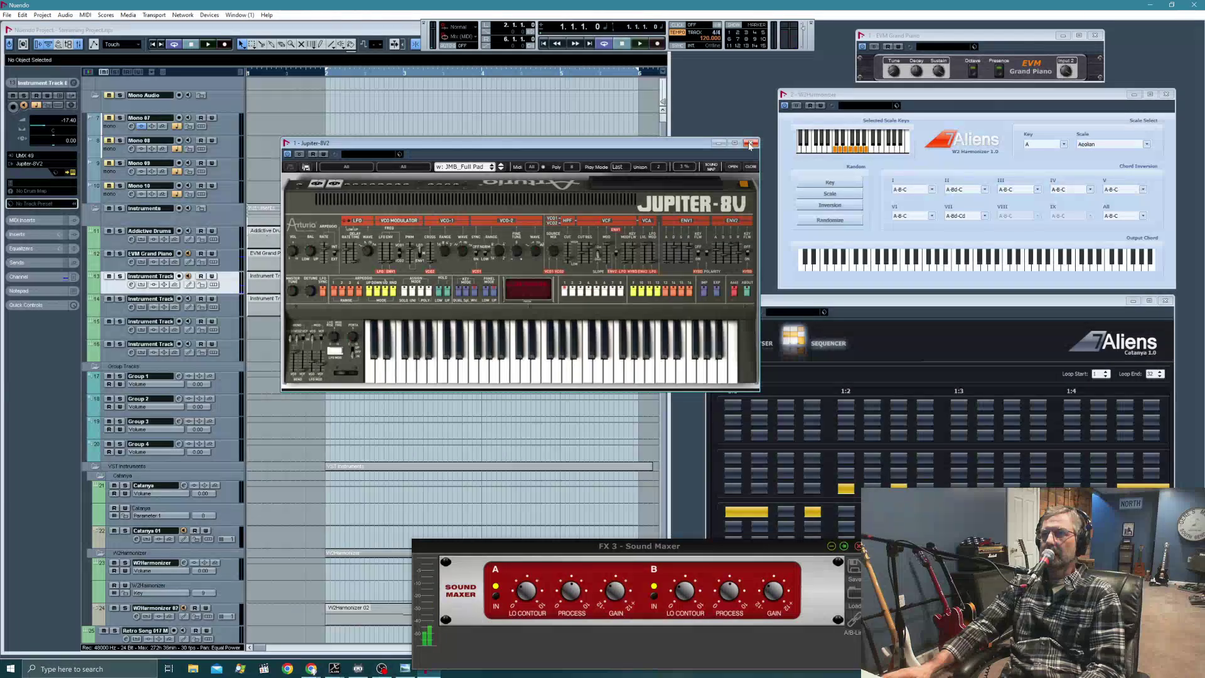
# Minimize Nuendo and check the Aux 1 & 2 level in OBS with the Sound Maxer moved aside, returning to the mixer.
pyautogui.click(1150, 5)
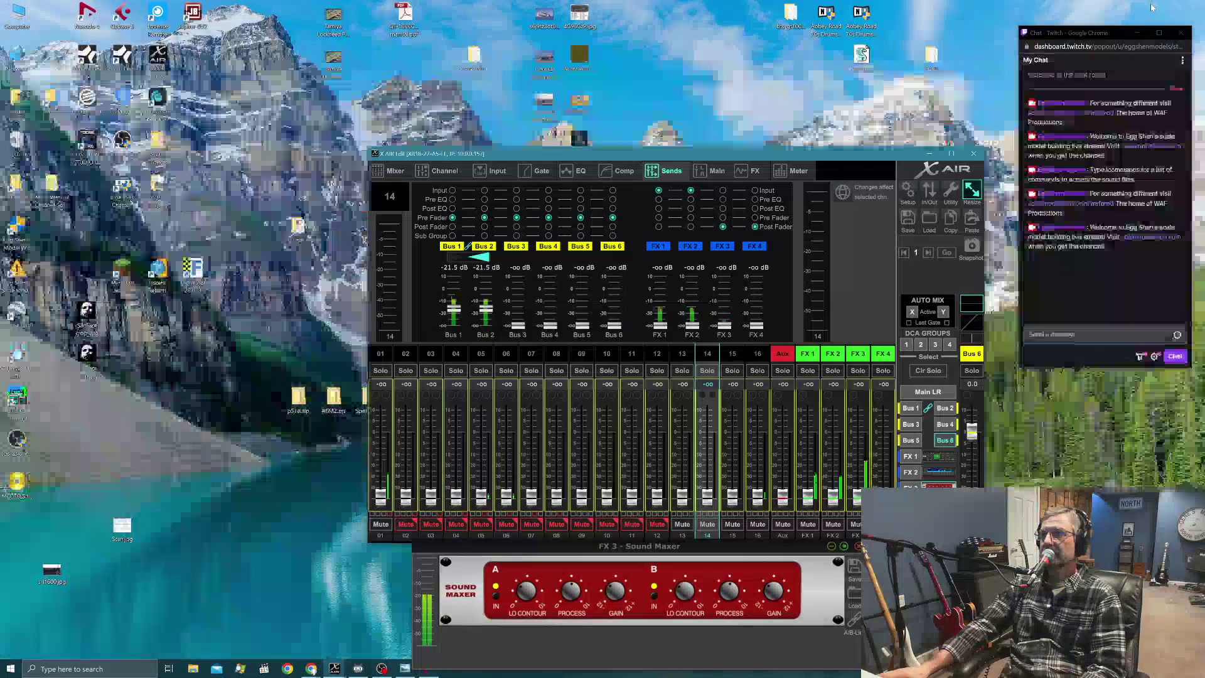
pyautogui.click(358, 669)
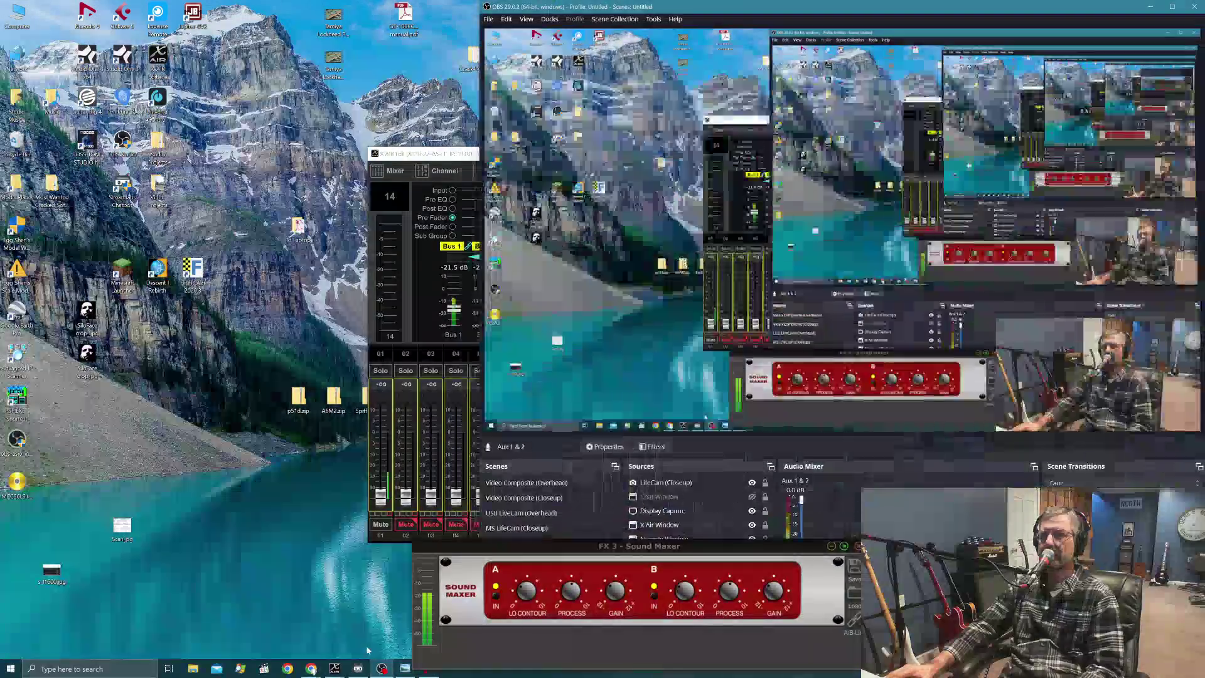
pyautogui.click(655, 543)
pyautogui.moveTo(655, 544); pyautogui.dragTo(469, 504)
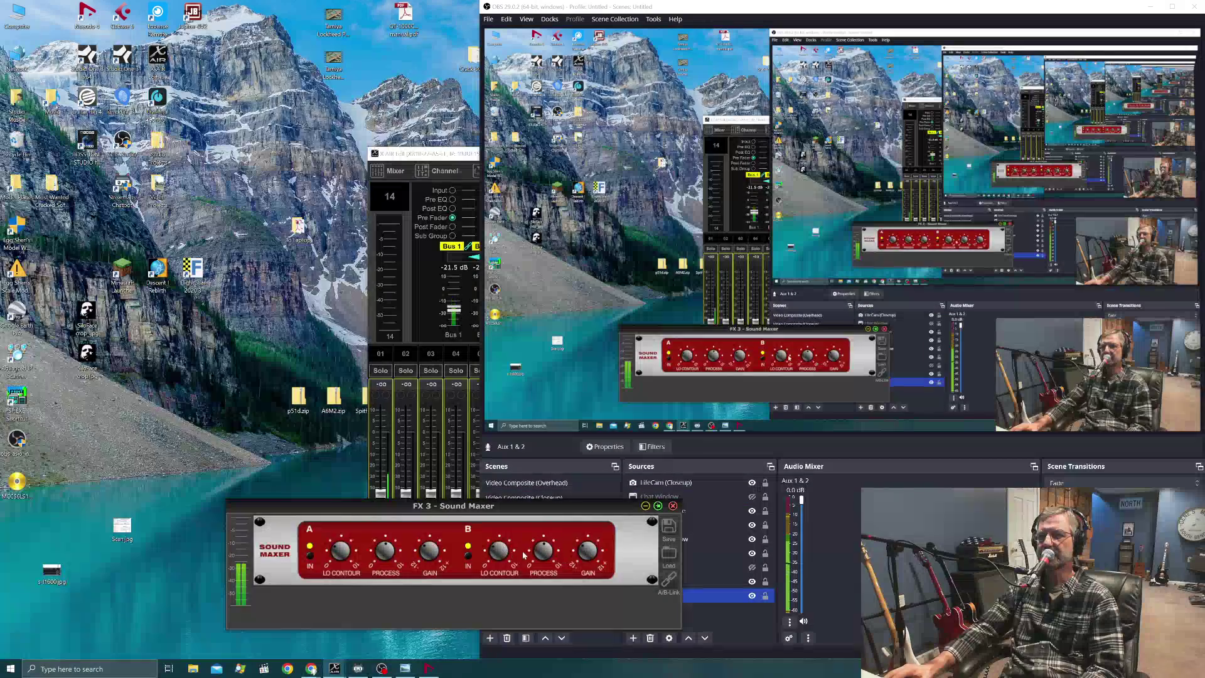
pyautogui.click(1153, 6)
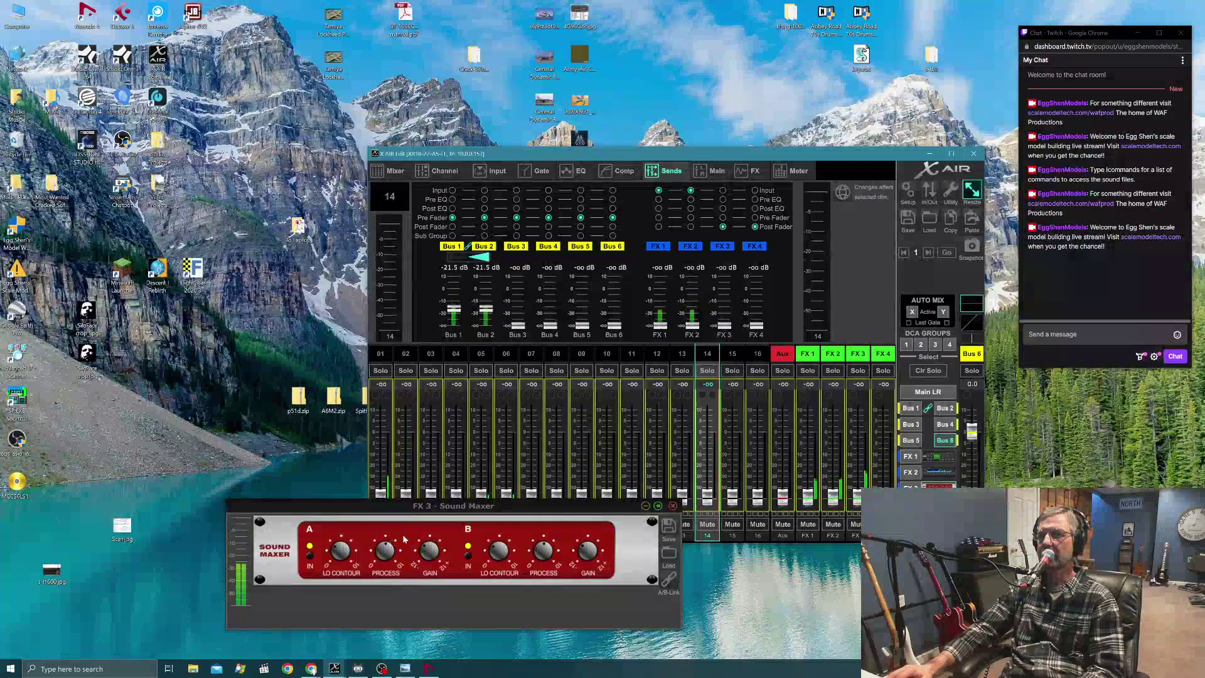
pyautogui.moveTo(445, 509); pyautogui.dragTo(628, 554)
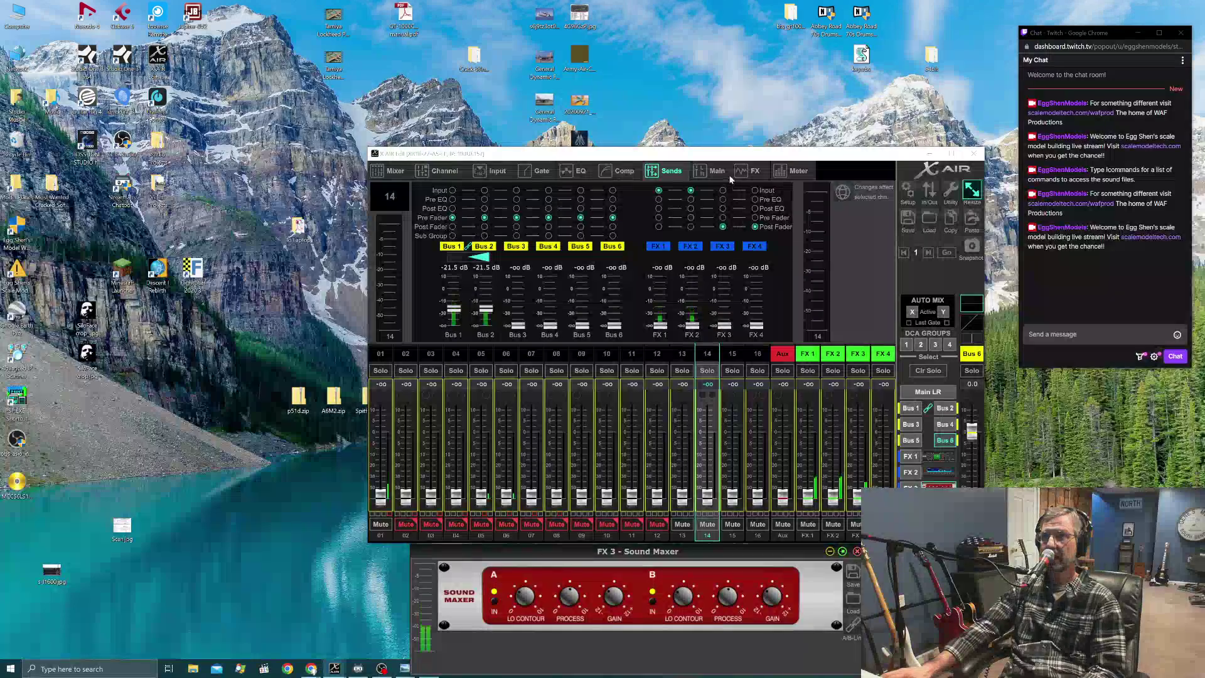
# Show the effects rack with the Bus 1 mix on the faders and turn off the FX 3 insert.
pyautogui.click(753, 172)
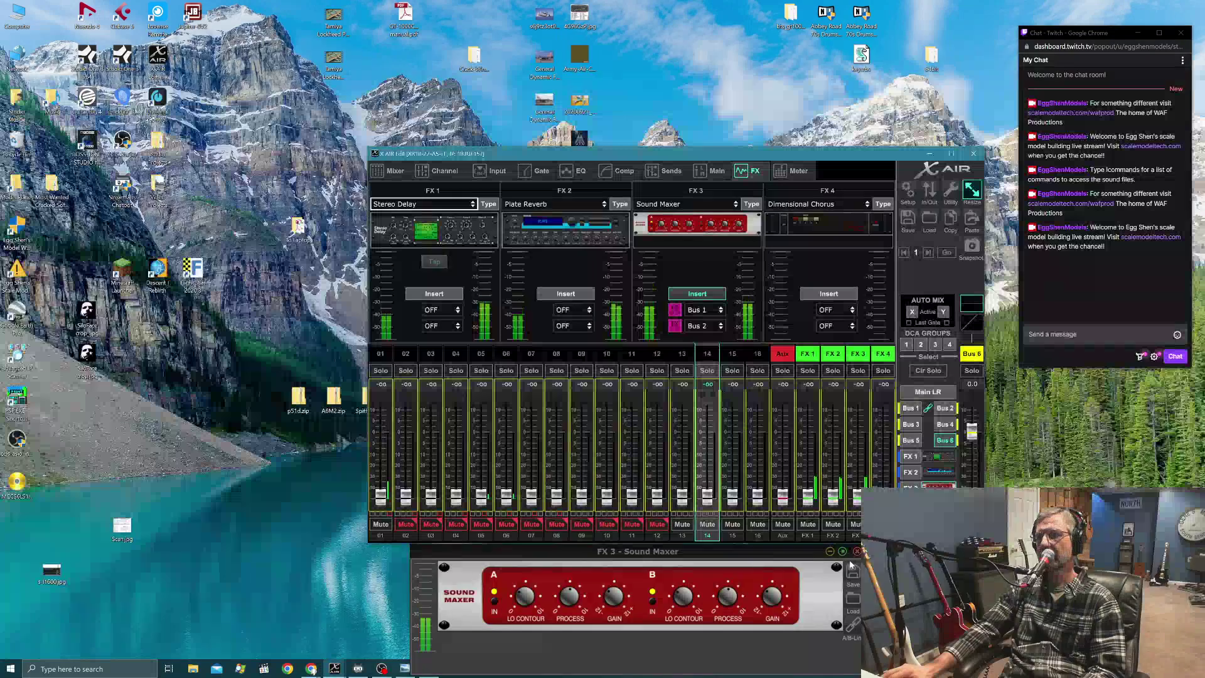
pyautogui.press('Tab')
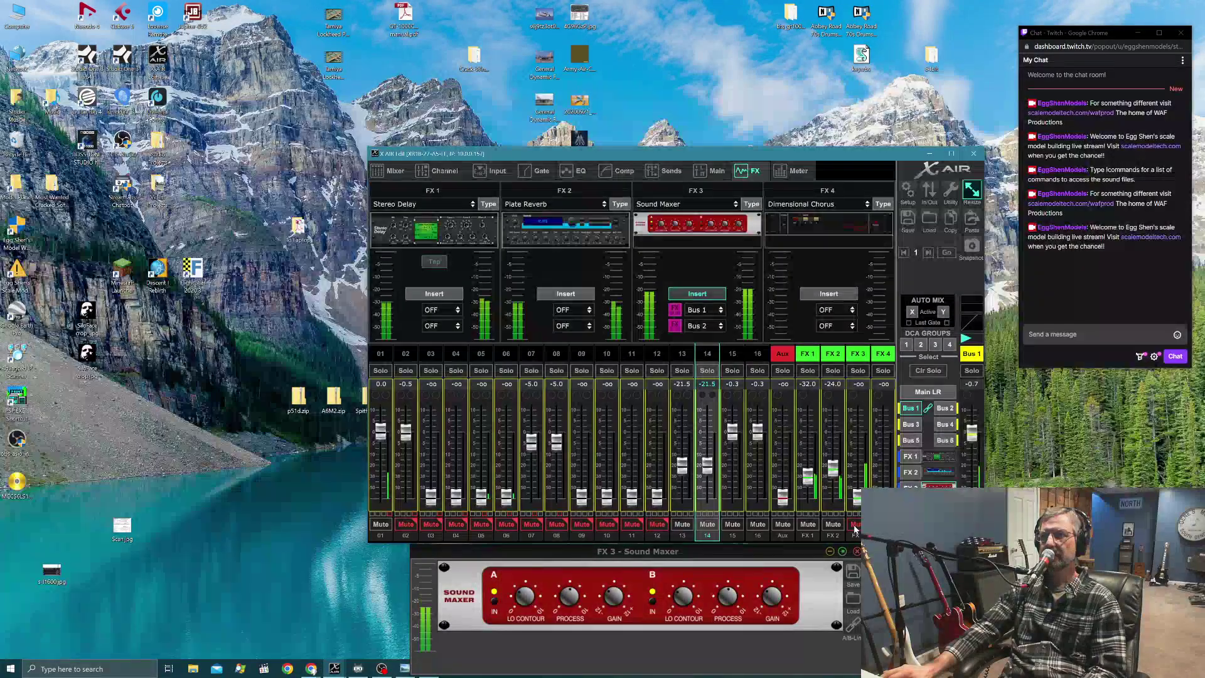
pyautogui.moveTo(857, 496); pyautogui.dragTo(858, 530)
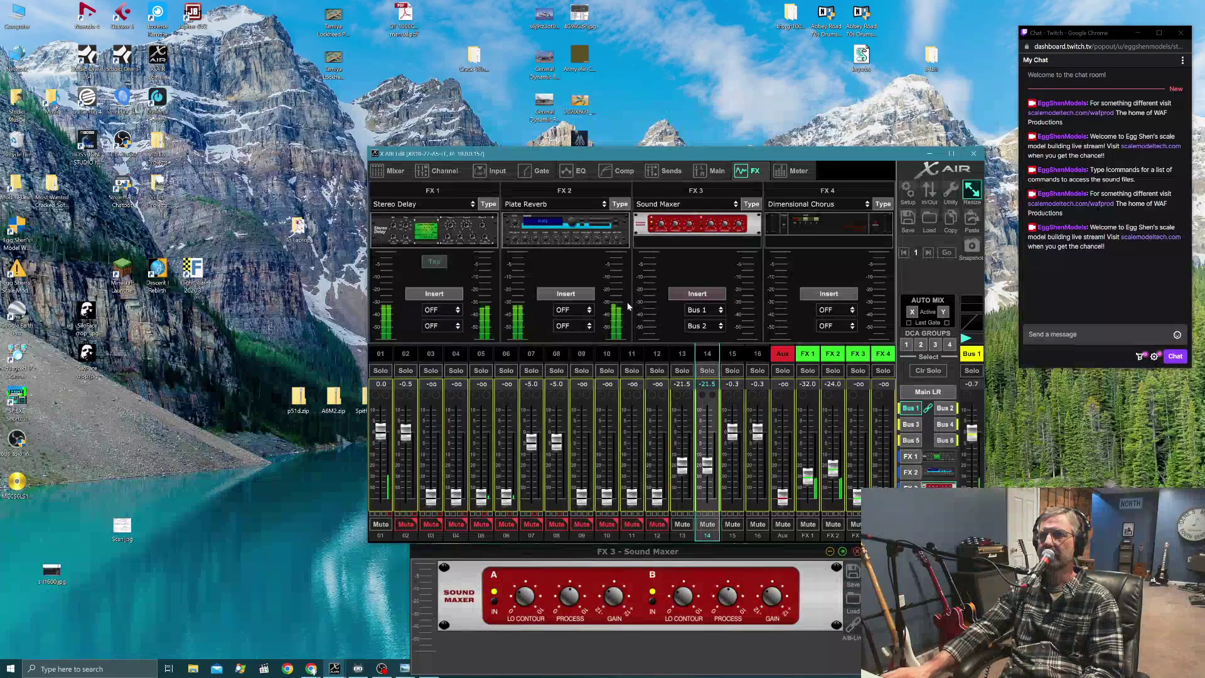
# Turn the FX 3 insert back on and view its first assignment list, leaving it set to Bus 1.
pyautogui.click(716, 293)
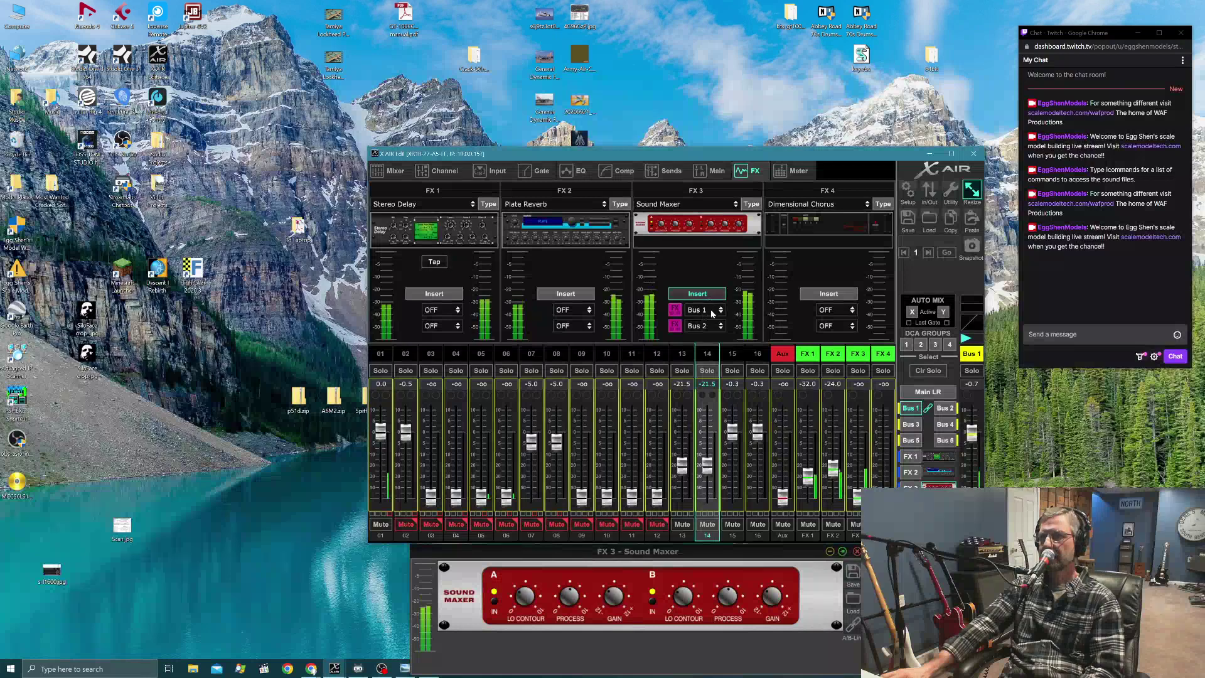
pyautogui.click(713, 311)
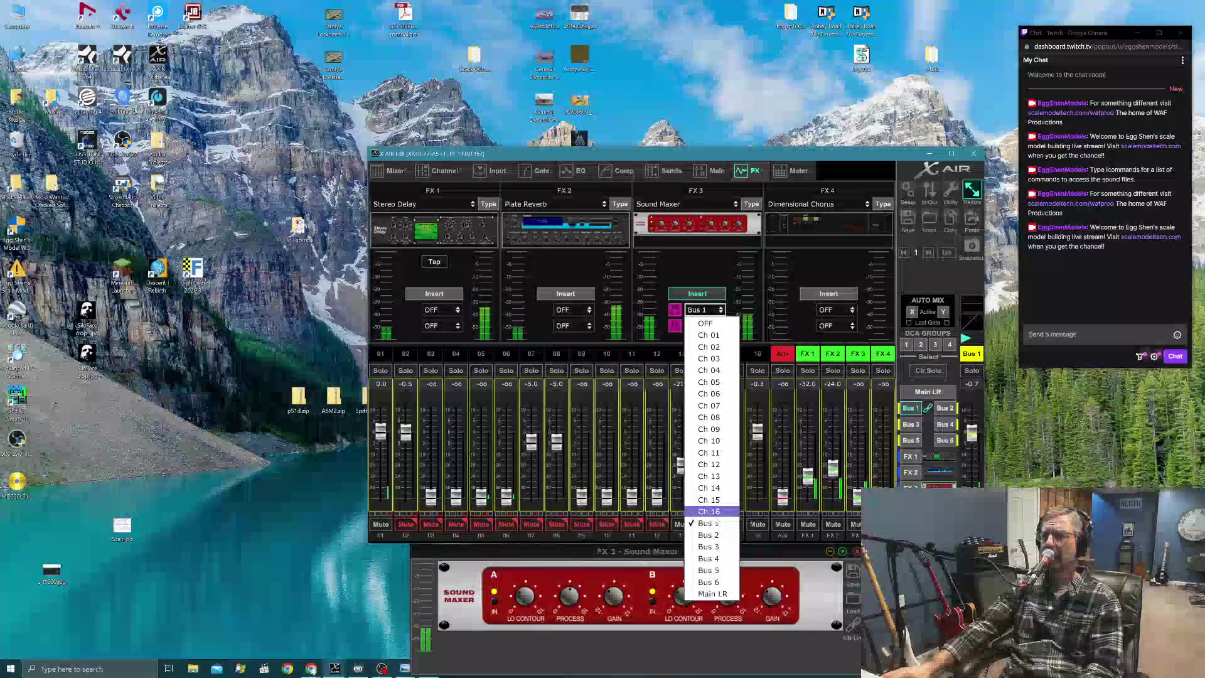
pyautogui.click(695, 261)
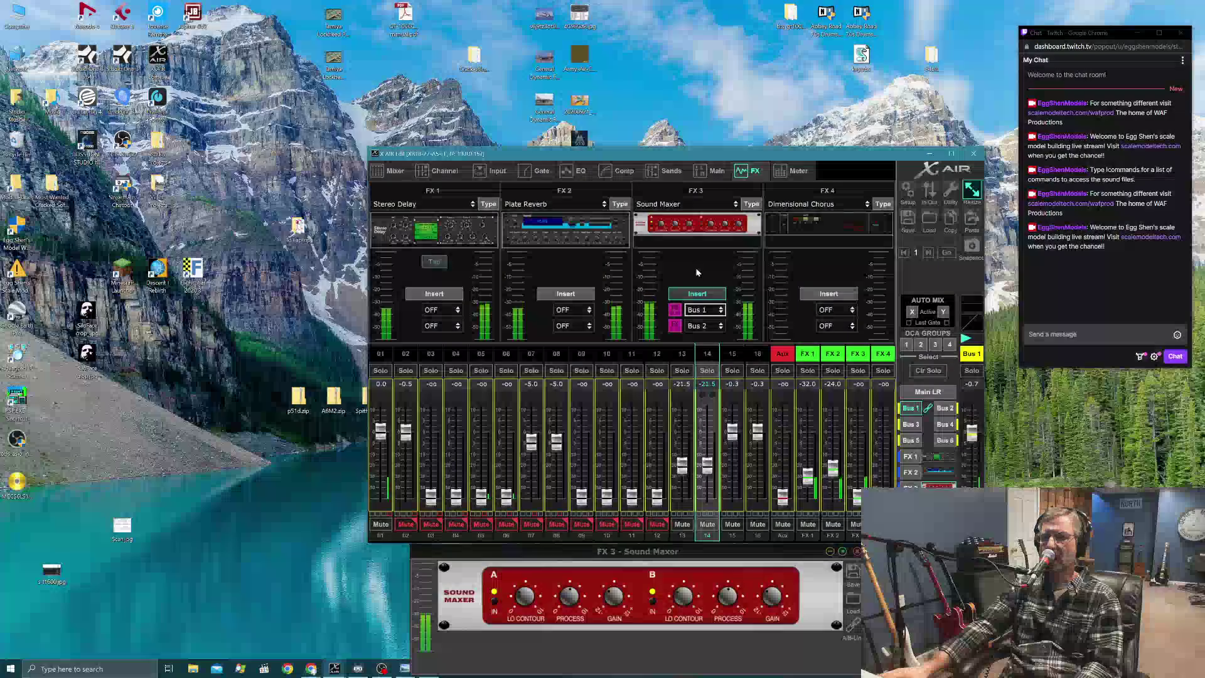
# Switch to OBS and move the Sound Maxer window aside to show the Aux 1 & 2 source and its meter.
pyautogui.click(381, 668)
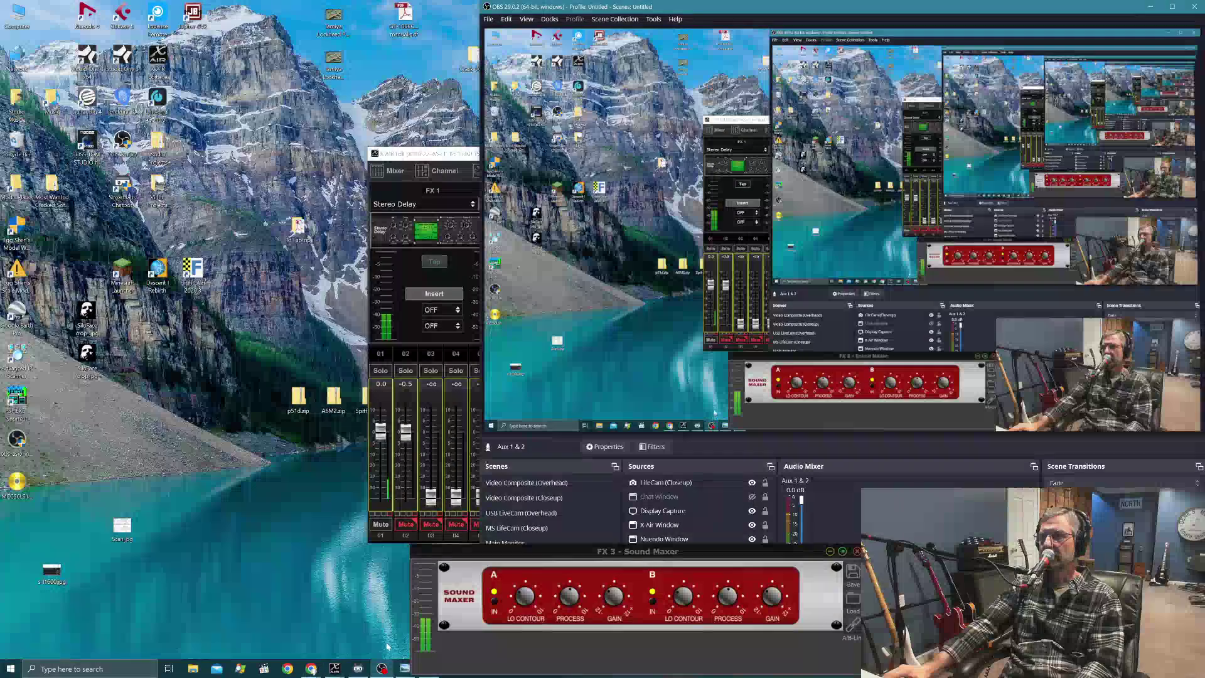
pyautogui.moveTo(606, 551); pyautogui.dragTo(350, 484)
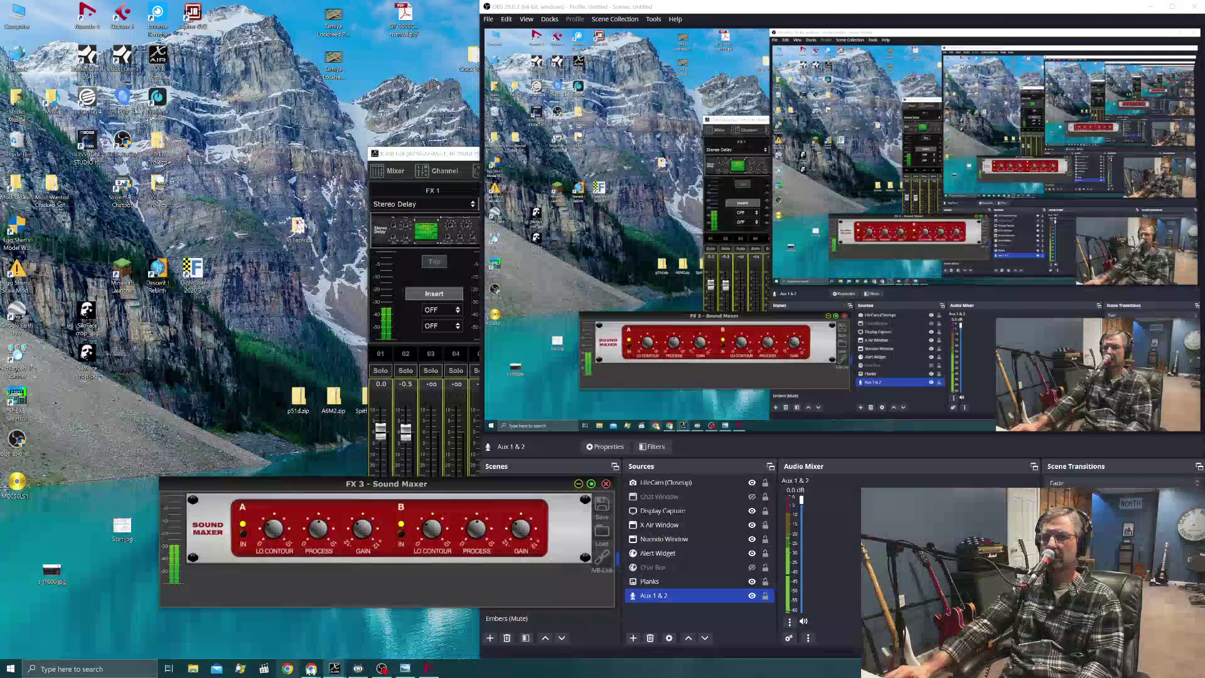
# Check the live stream in the Twitch Stream Manager in the browser and minimize the browser to return to OBS.
pyautogui.moveTo(310, 669)
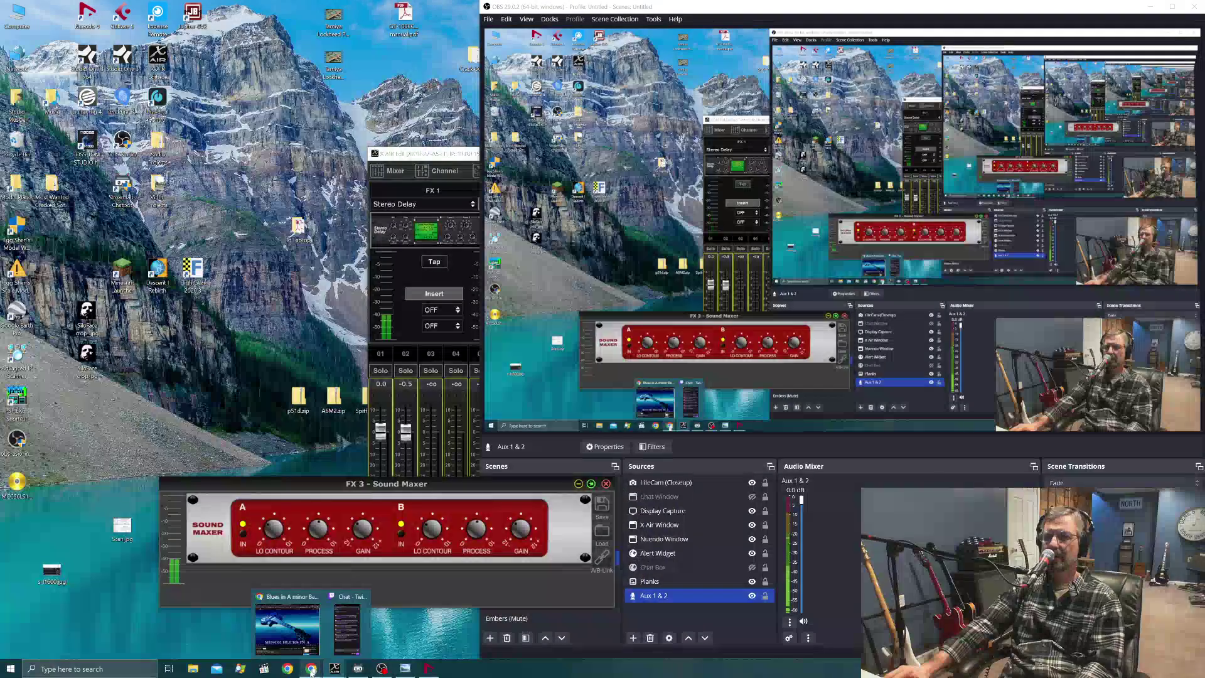
pyautogui.moveTo(286, 623)
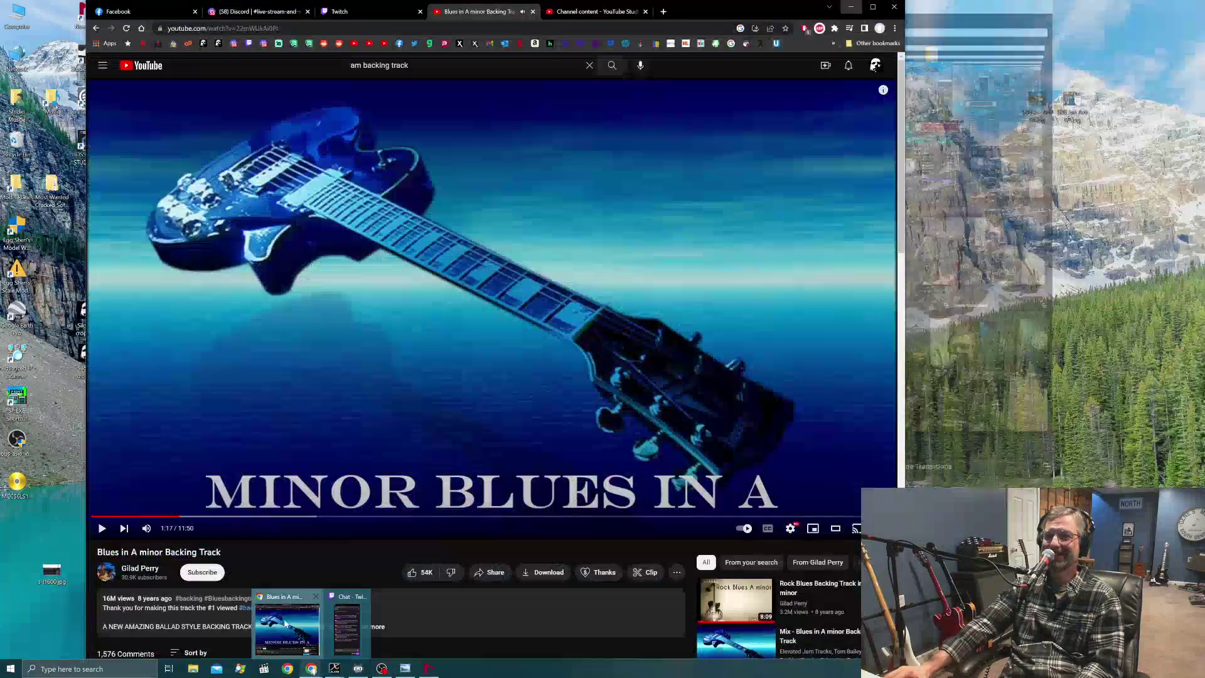
pyautogui.click(362, 13)
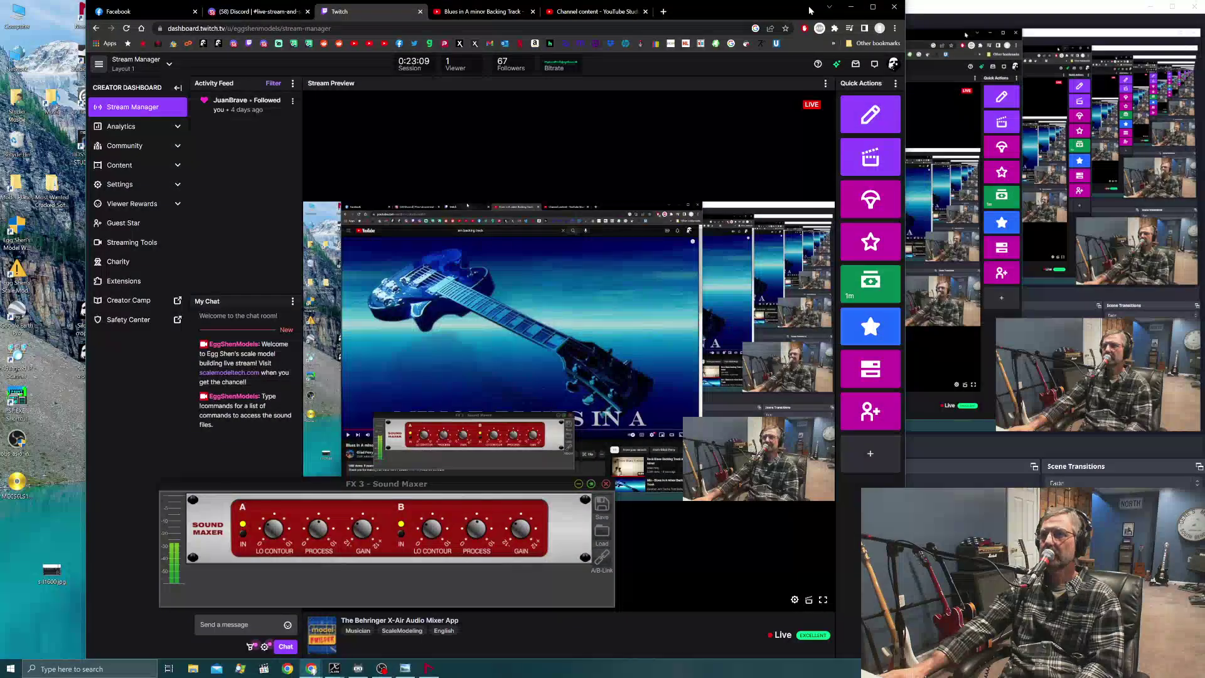
pyautogui.click(851, 9)
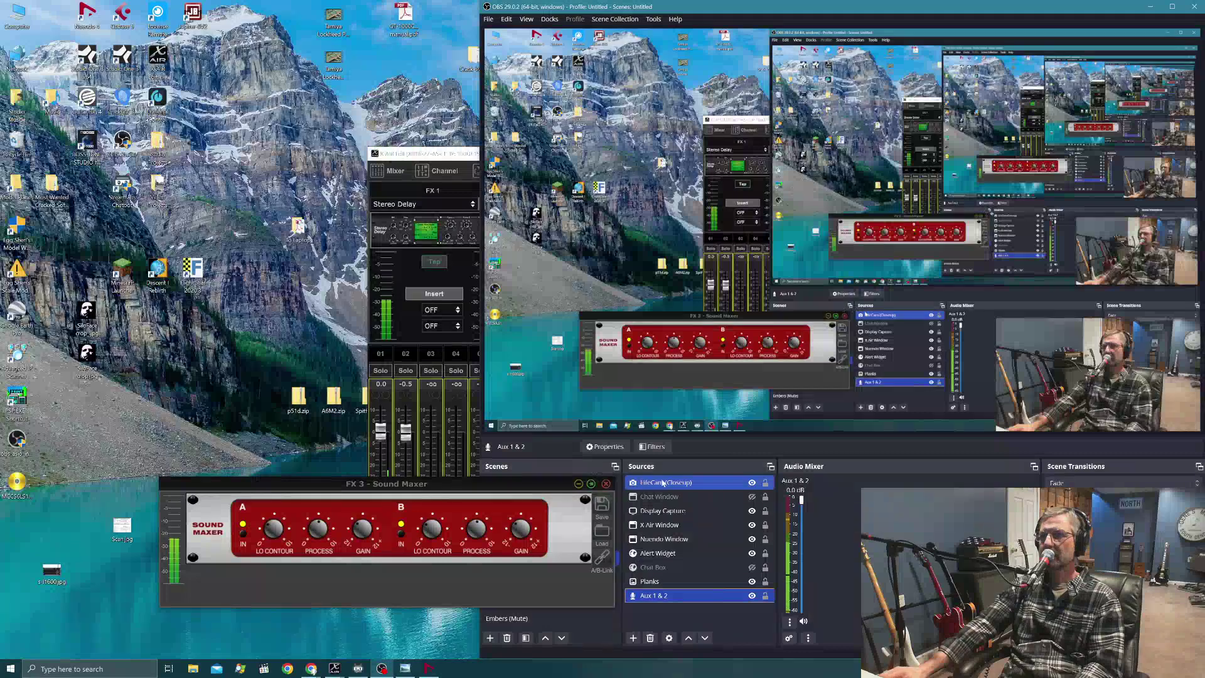
# Arrange the X Air mixer and Sound Maxer windows beside OBS so its scenes, sources and Aux 1 & 2 meter stay uncovered.
pyautogui.moveTo(434, 155); pyautogui.dragTo(106, 61)
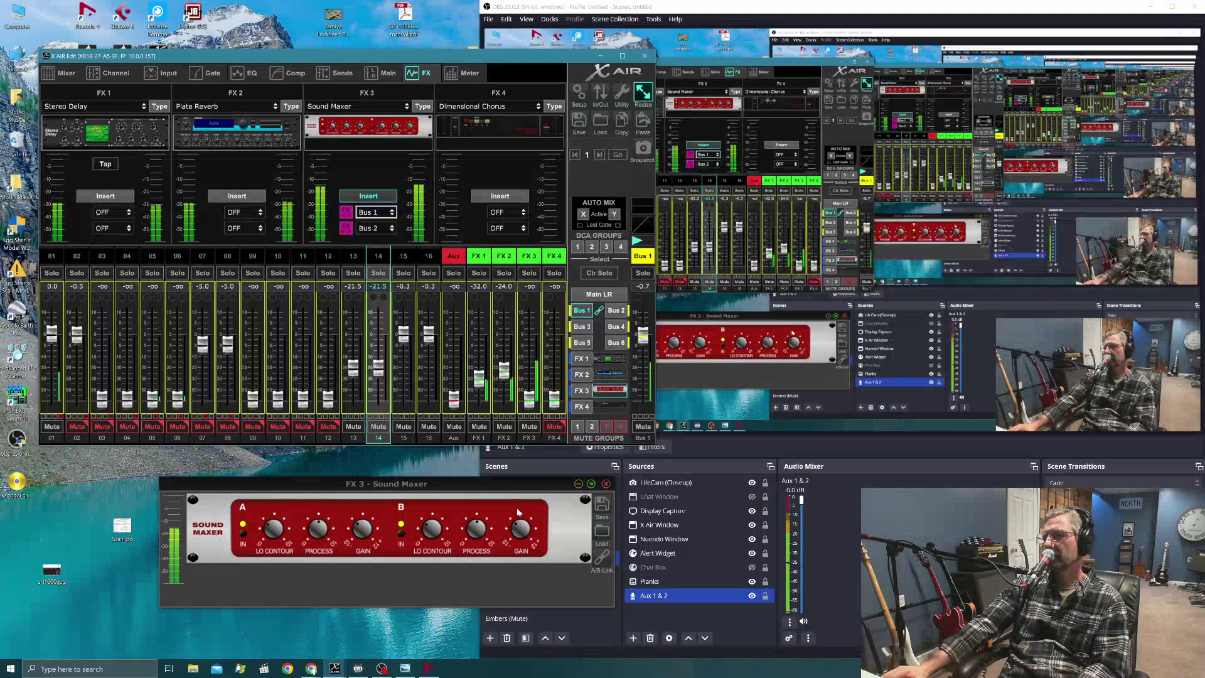
pyautogui.moveTo(436, 489); pyautogui.dragTo(312, 465)
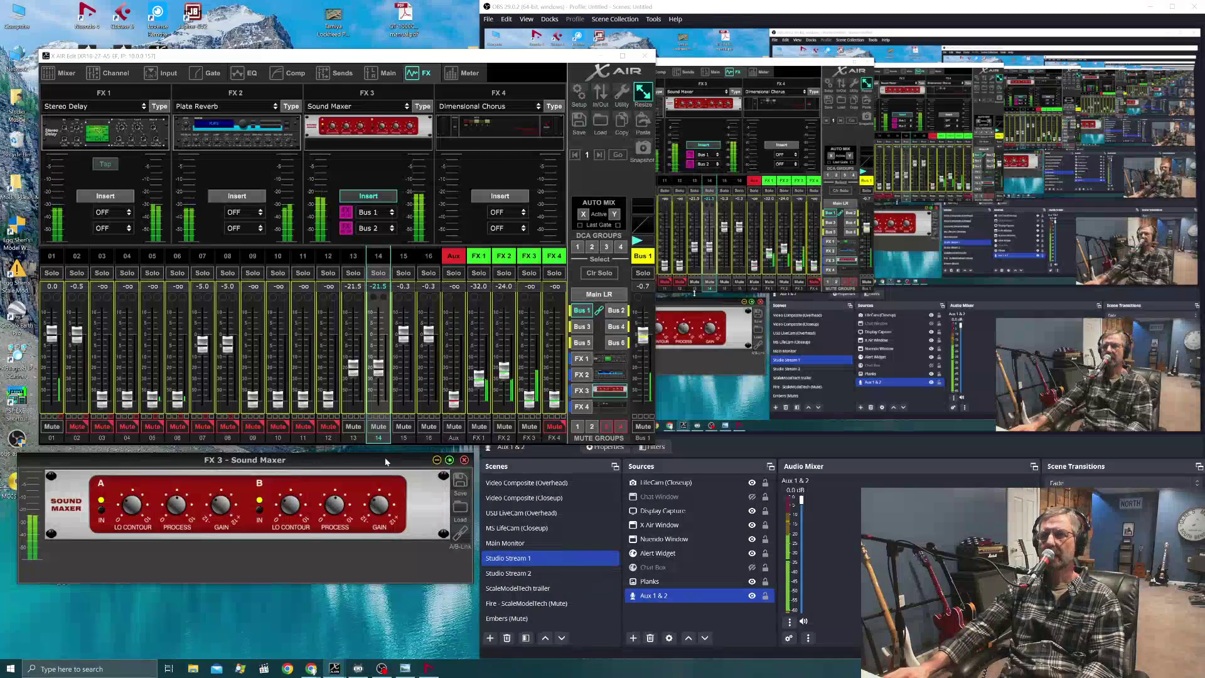
pyautogui.click(681, 485)
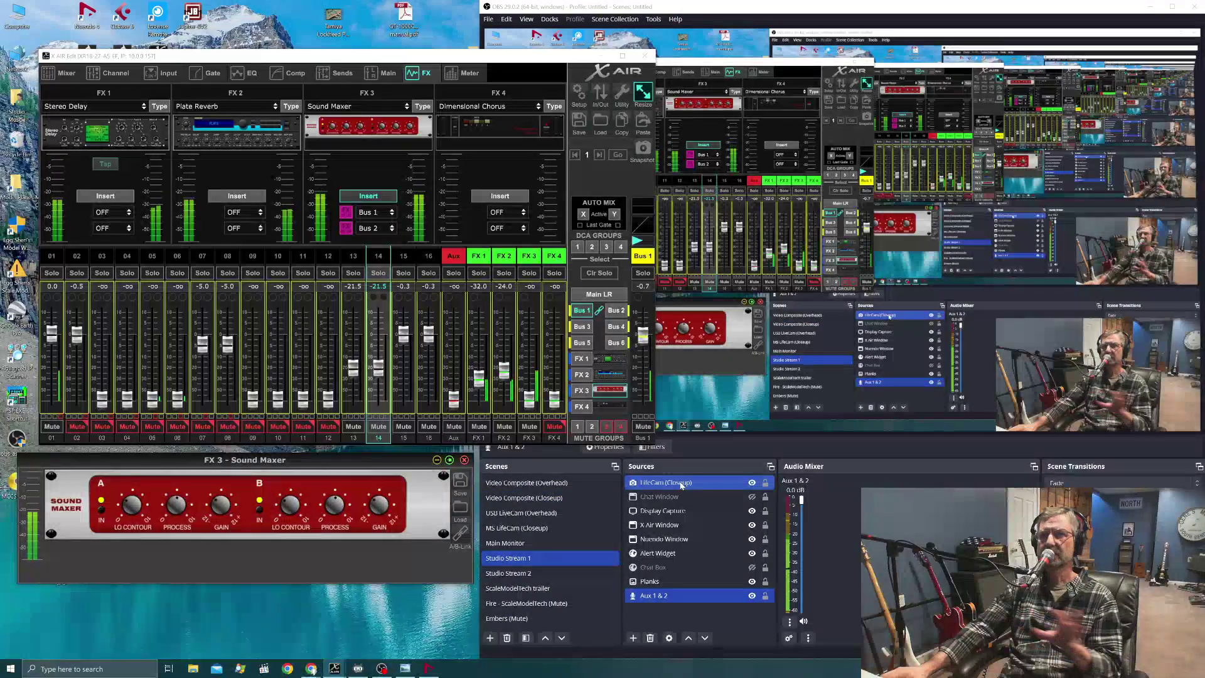
pyautogui.keyDown('ctrl'); pyautogui.click(665, 483); pyautogui.keyUp('ctrl')
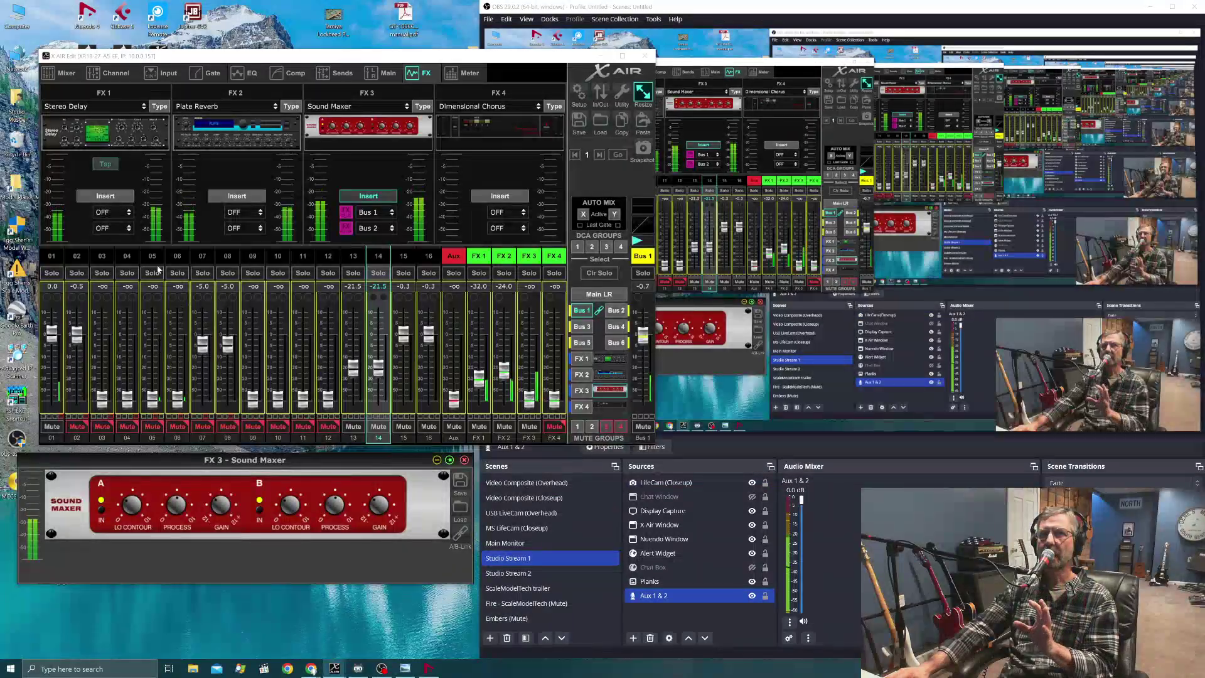
pyautogui.click(116, 59)
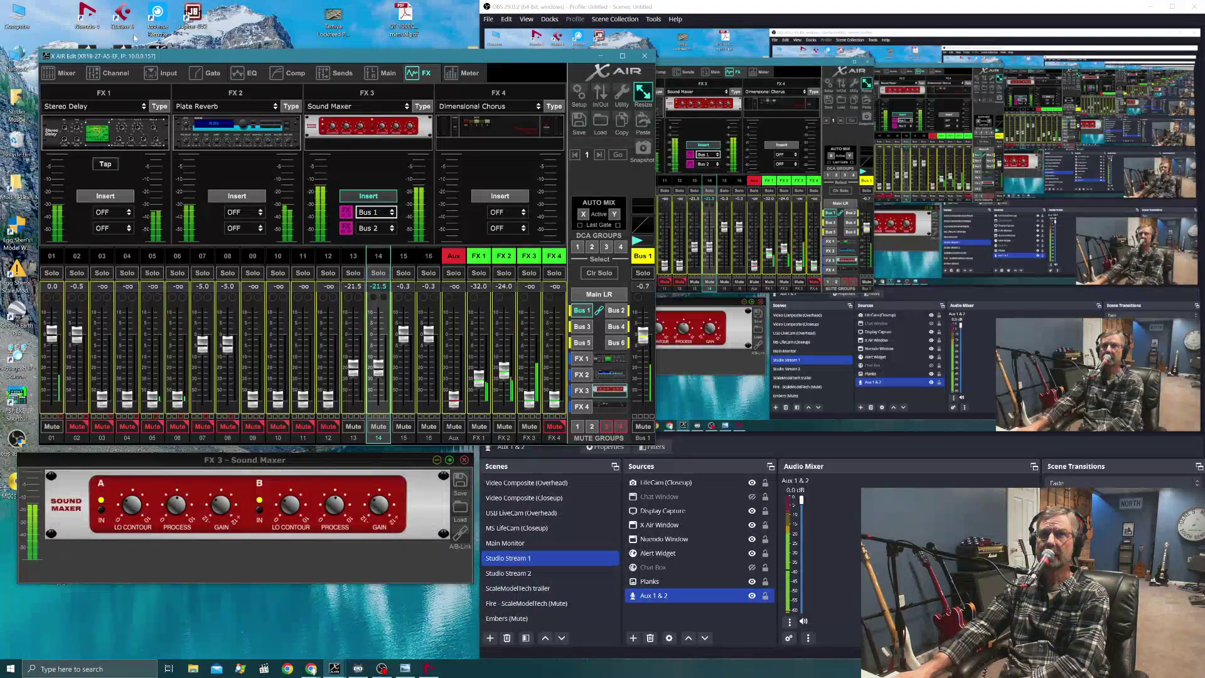
pyautogui.moveTo(339, 61); pyautogui.dragTo(336, 50)
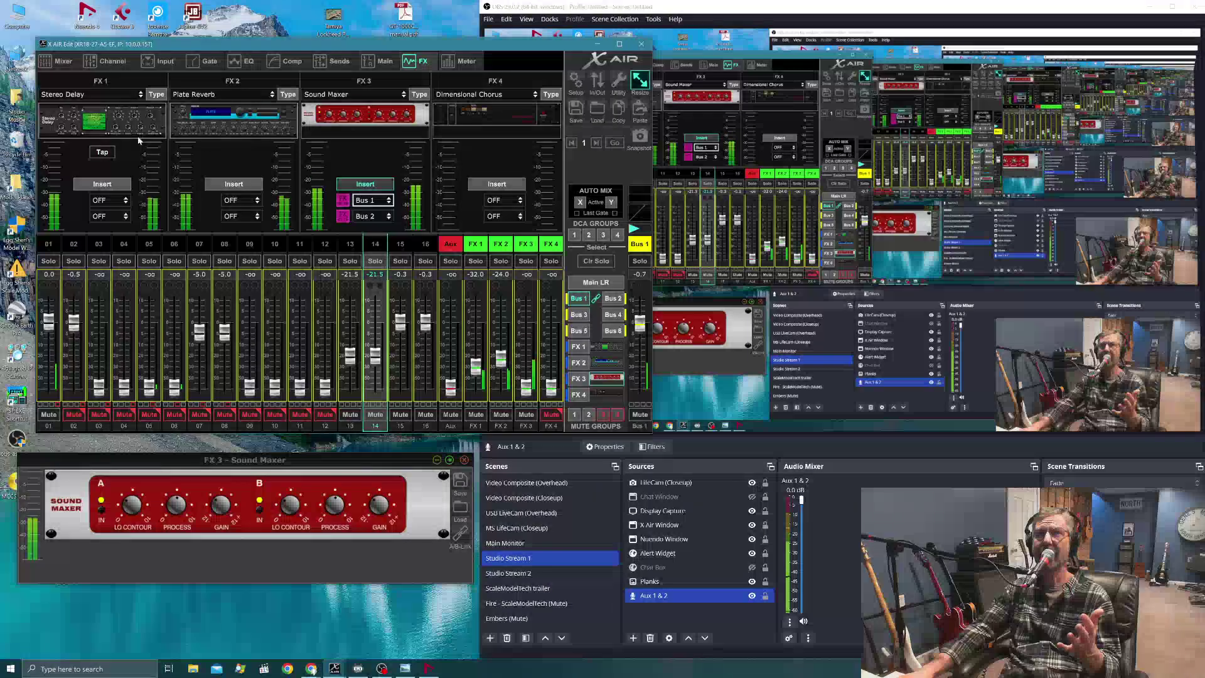
pyautogui.moveTo(137, 47); pyautogui.dragTo(138, 47)
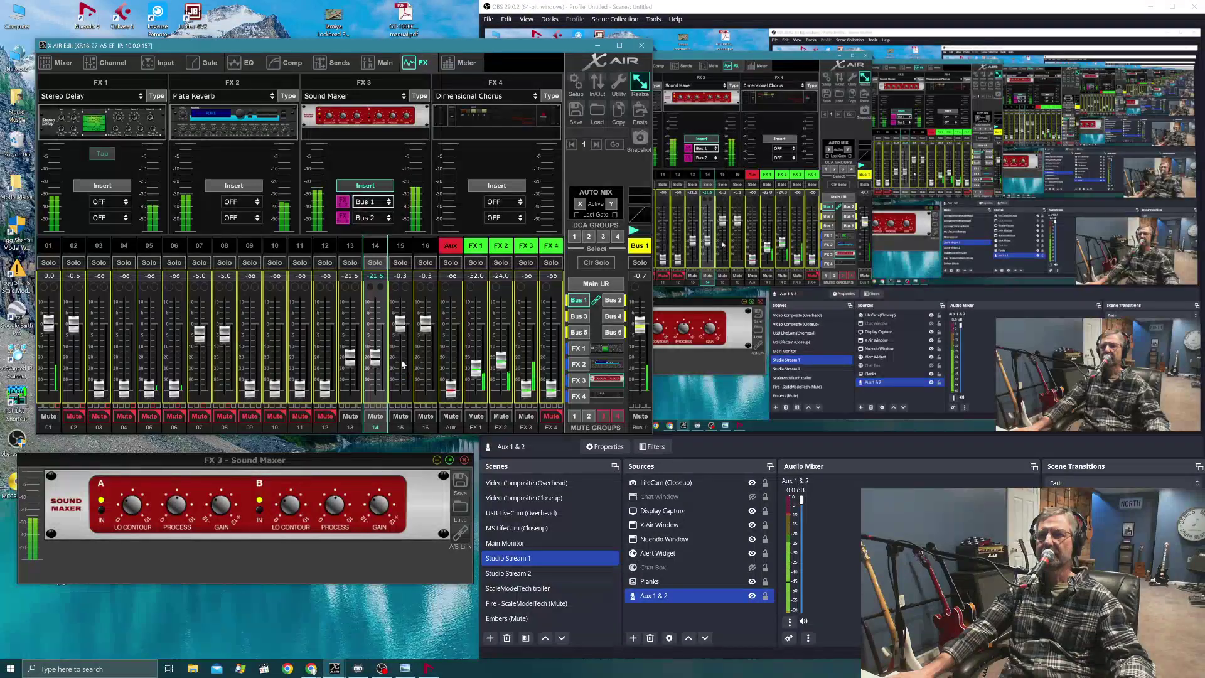
# Show the Aux channel's input settings and view its USB Return choices, leaving it set to USB 17/18.
pyautogui.click(451, 391)
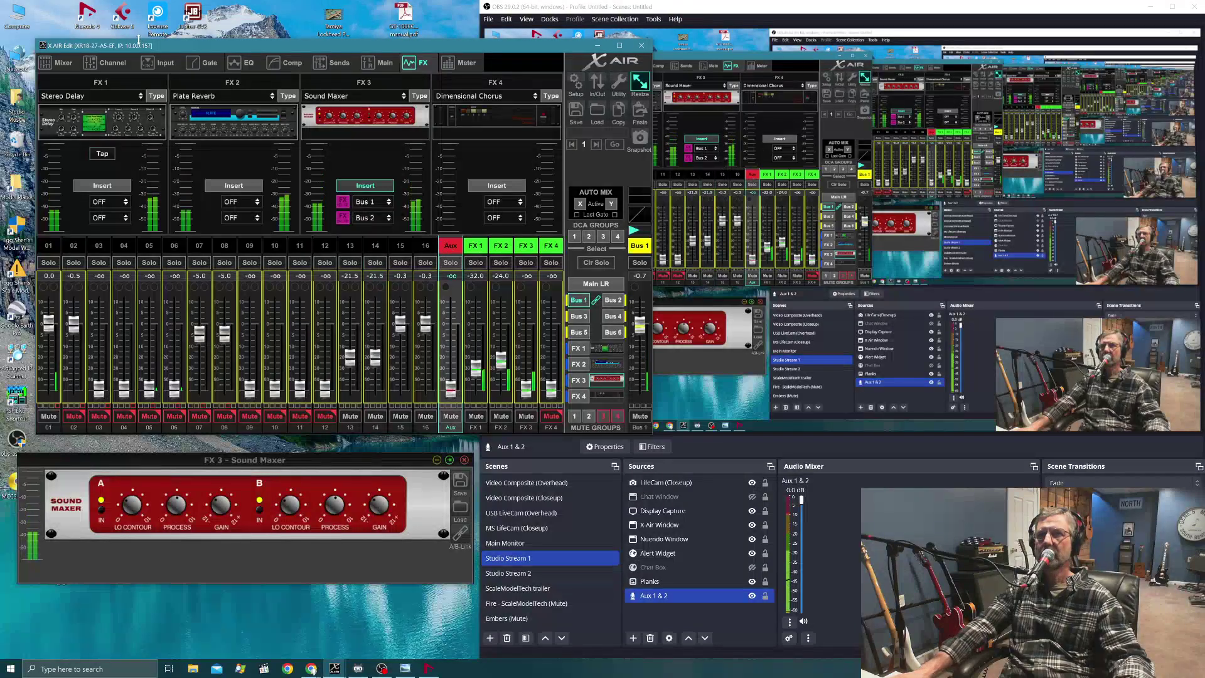
pyautogui.click(158, 63)
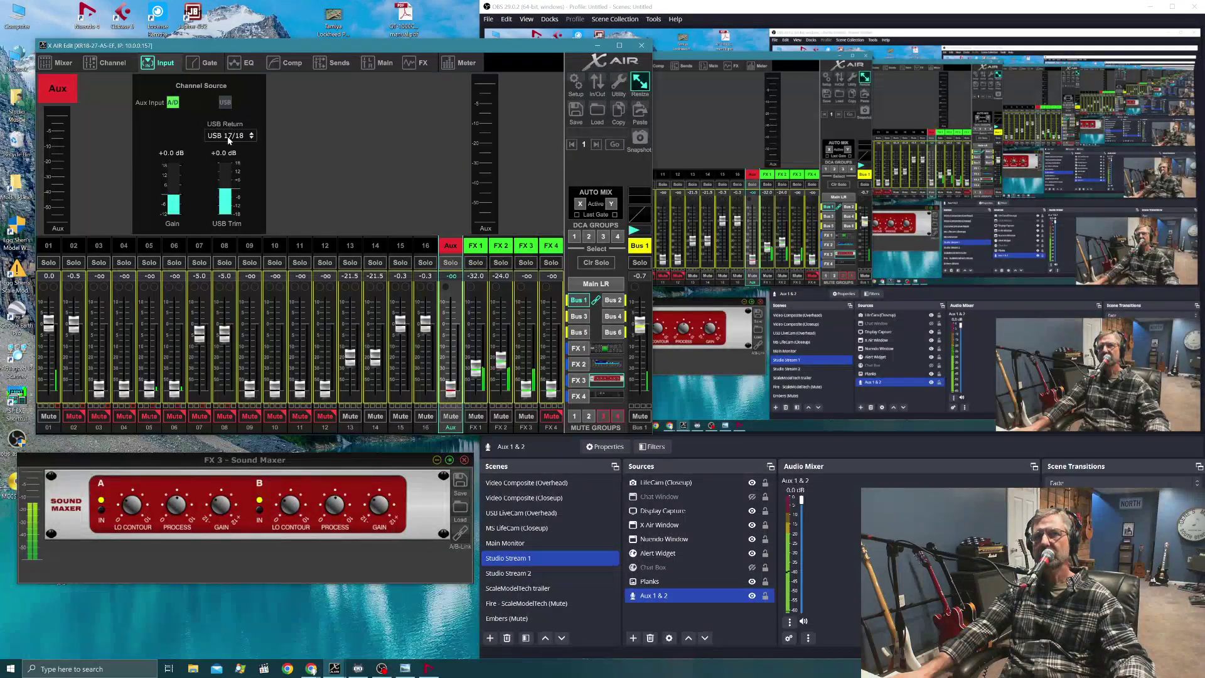
pyautogui.click(251, 137)
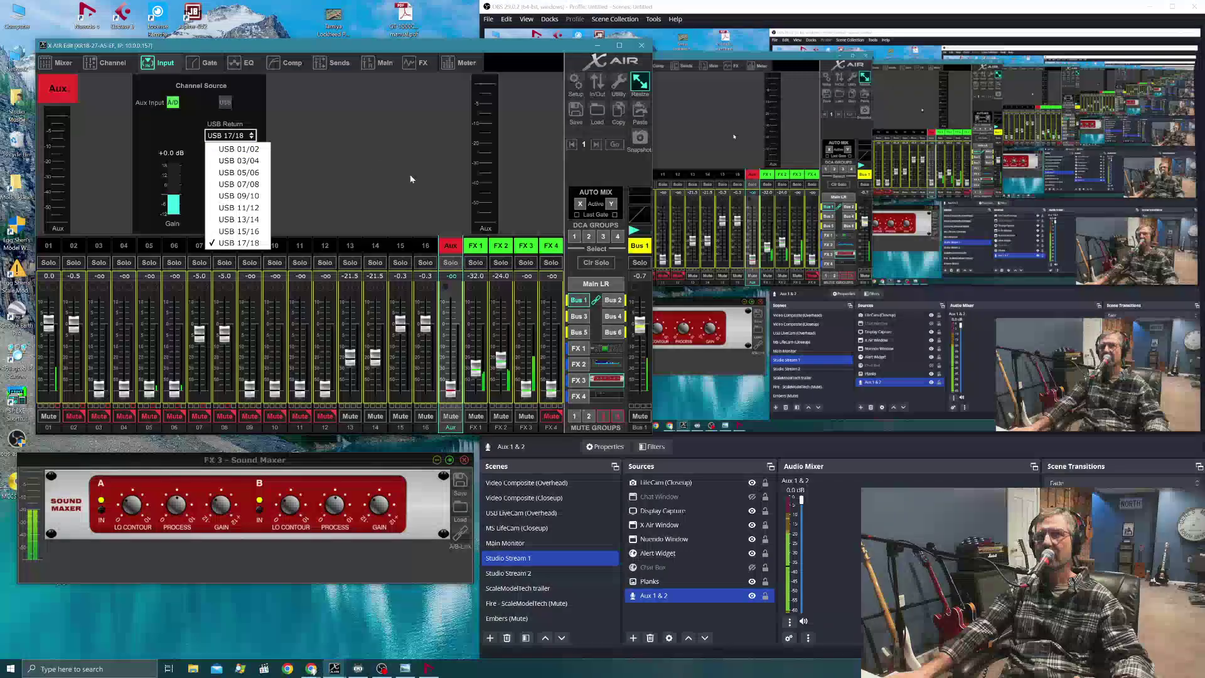
pyautogui.click(376, 167)
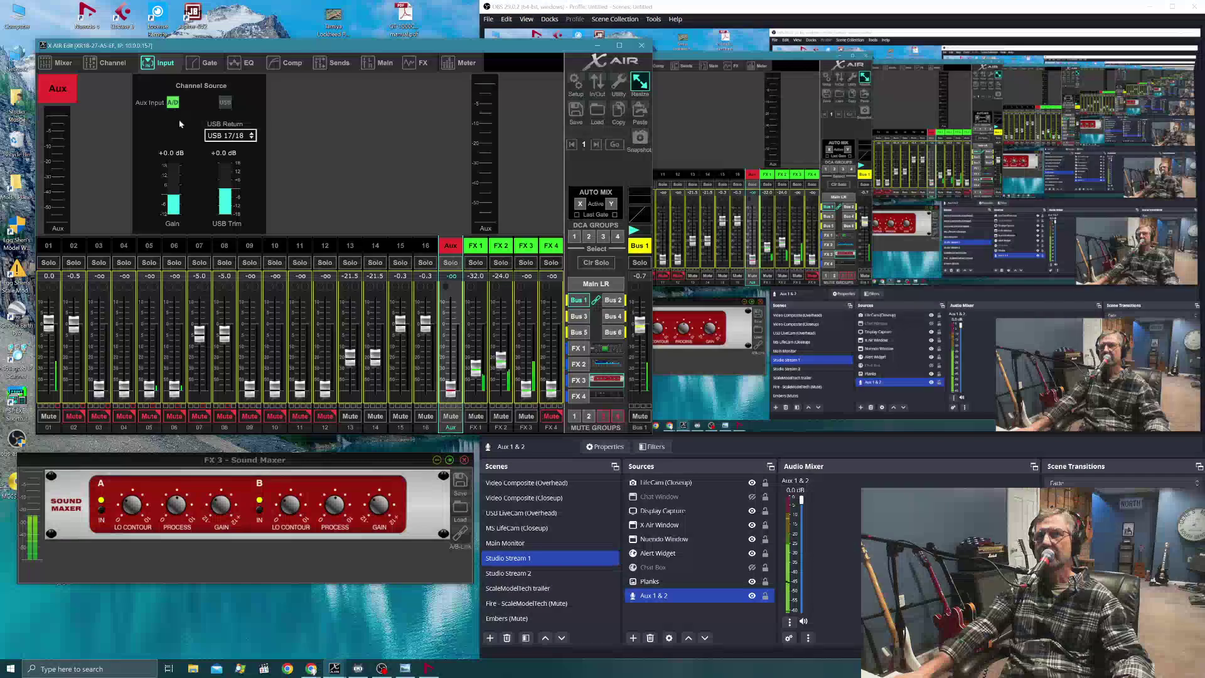
# View the photo of the XR18's connections, close the Sound Maxer window covering it, and close the photo.
pyautogui.click(407, 669)
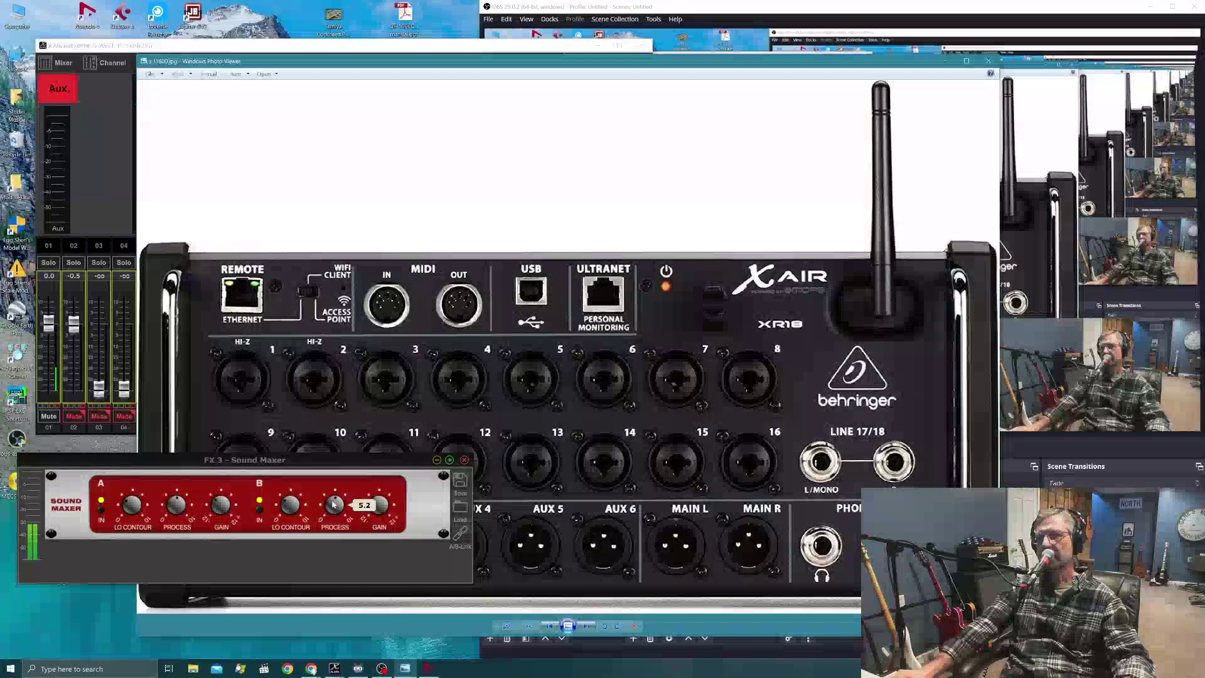
pyautogui.click(465, 461)
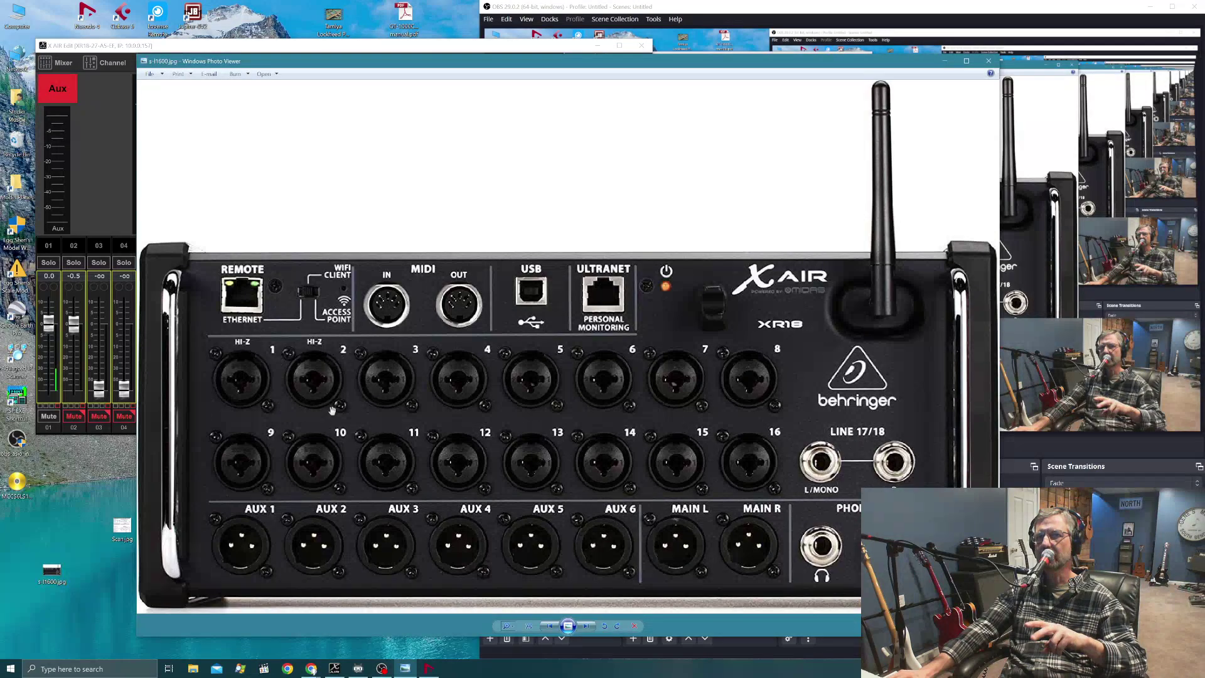
pyautogui.click(981, 64)
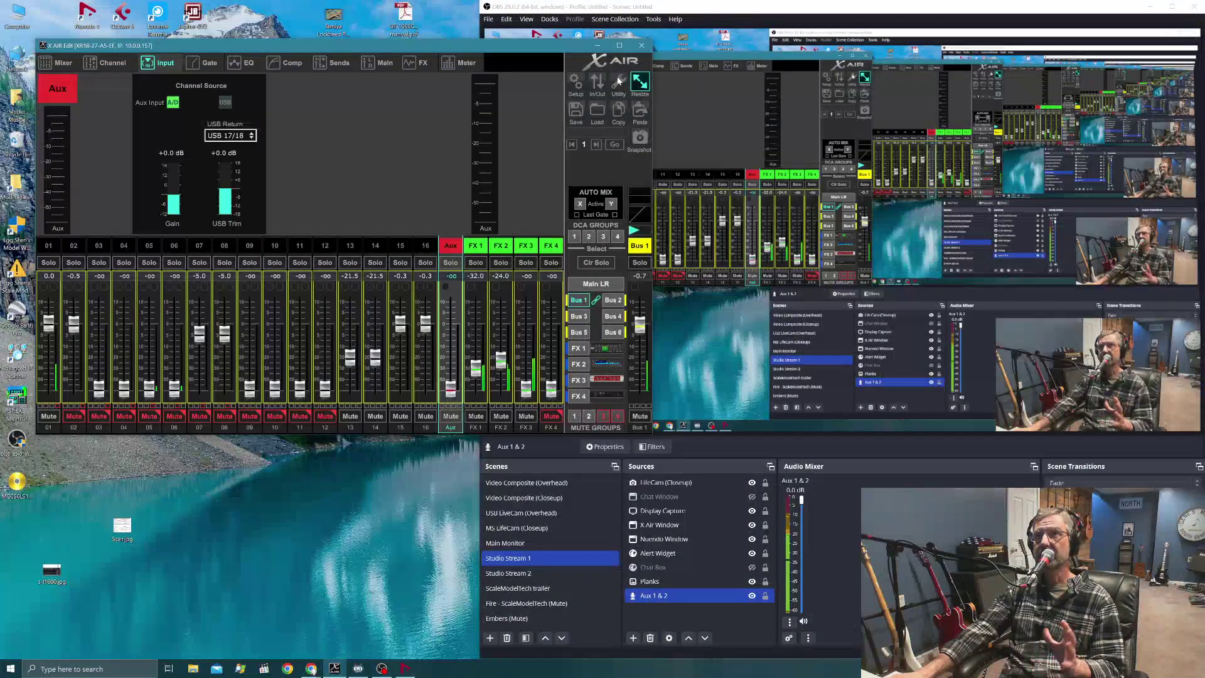
# Examine the USB Sends routing matrix for USB 17 and 18, and close the In/Out window.
pyautogui.click(640, 83)
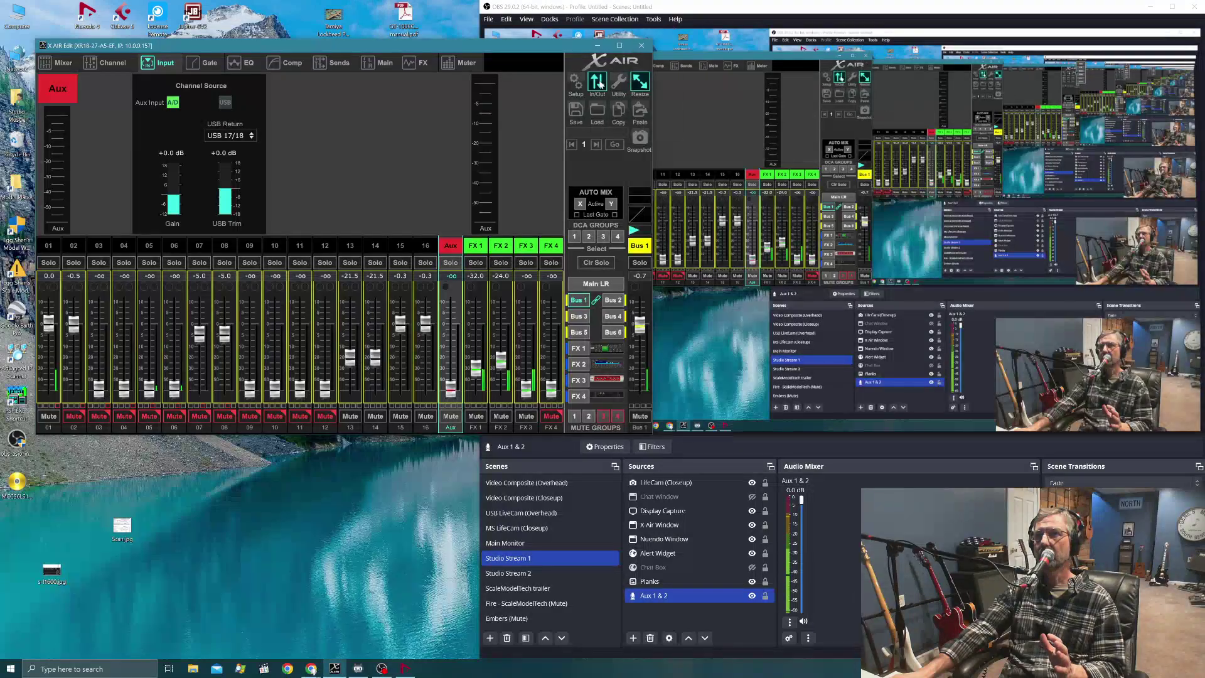
pyautogui.click(598, 82)
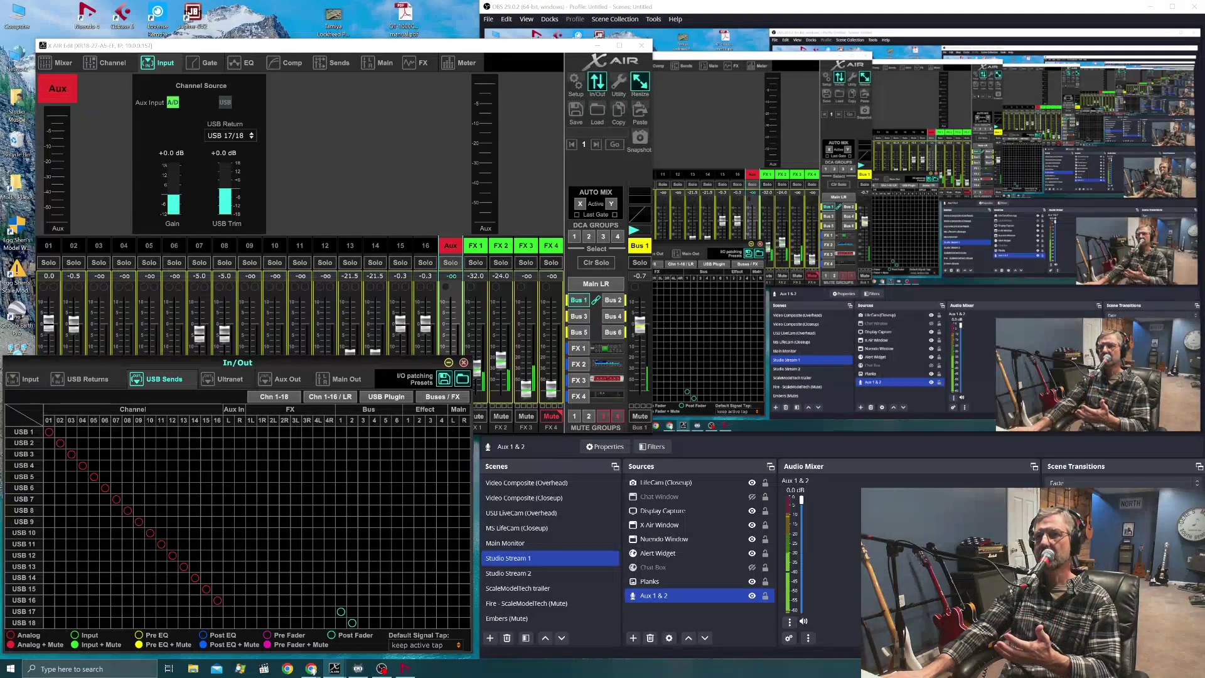
pyautogui.keyDown('ctrl'); pyautogui.click(676, 581); pyautogui.keyUp('ctrl')
pyautogui.keyDown('ctrl'); pyautogui.click(678, 581); pyautogui.keyUp('ctrl')
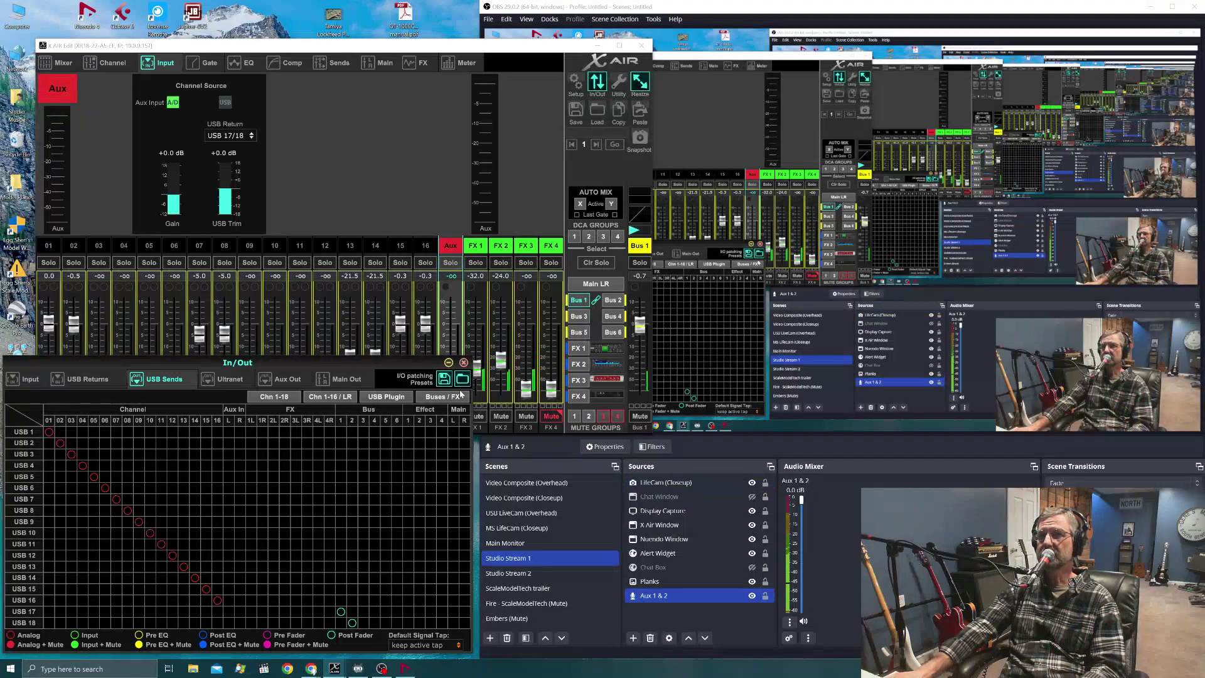
pyautogui.click(464, 363)
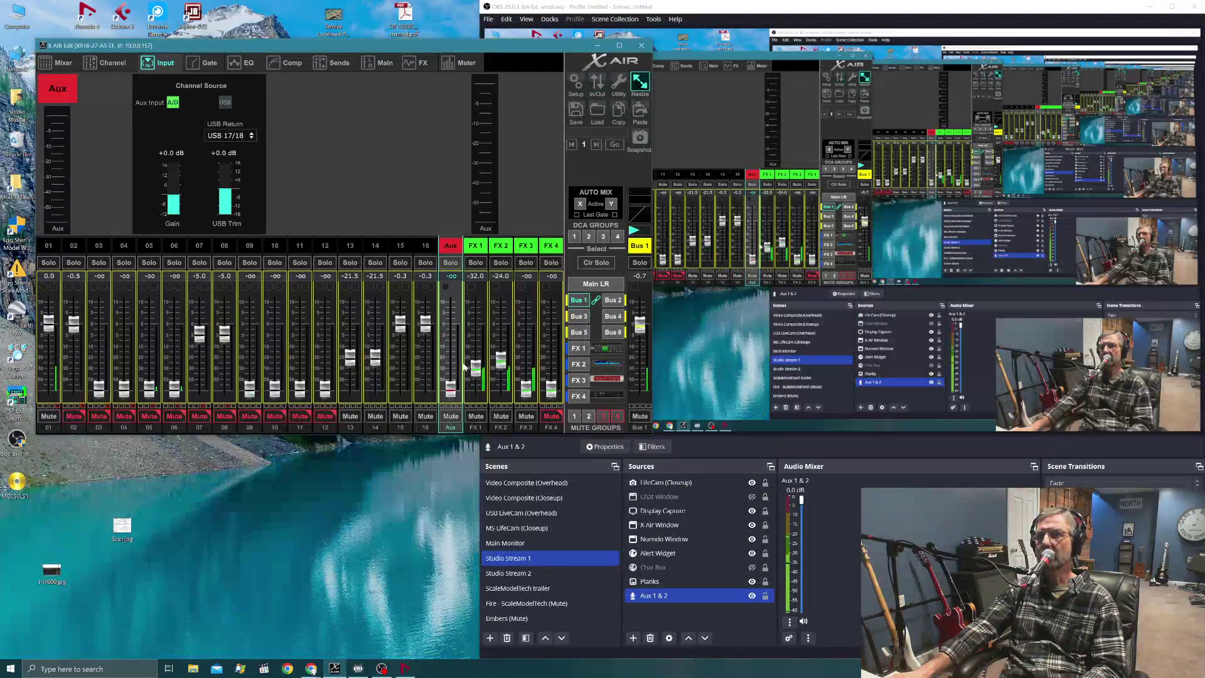
# Lower the mixer window on the desktop and show the Mixer overview of all channels.
pyautogui.moveTo(443, 46); pyautogui.dragTo(447, 127)
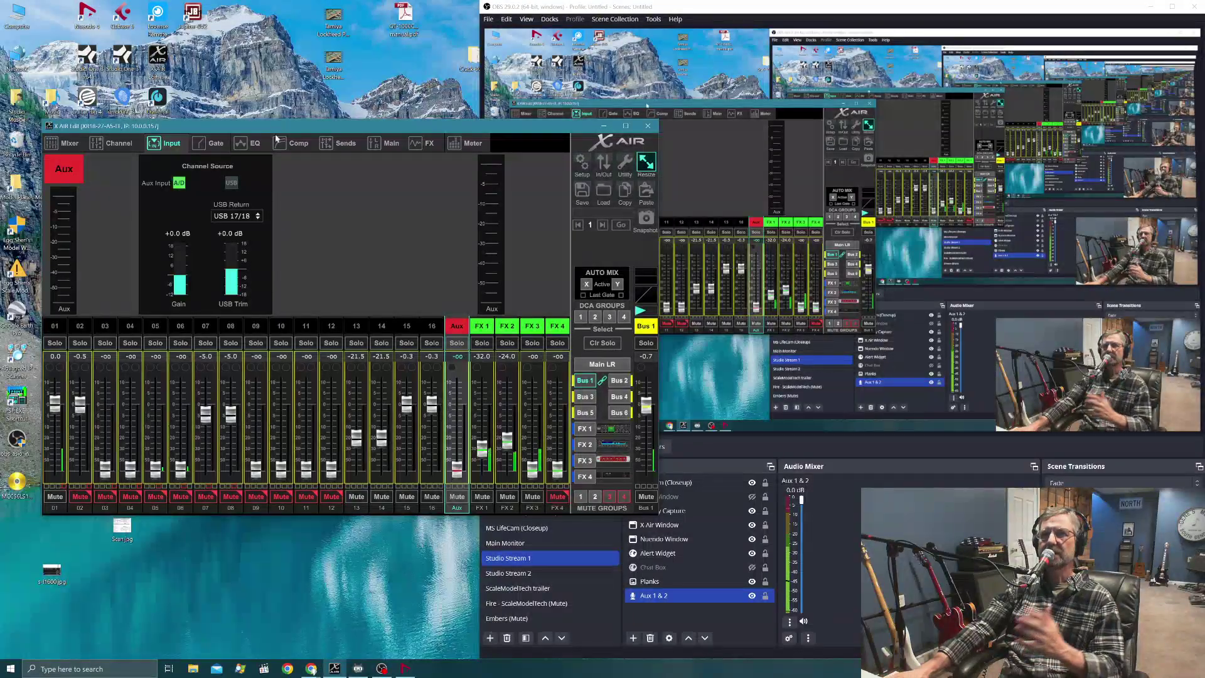
pyautogui.click(69, 143)
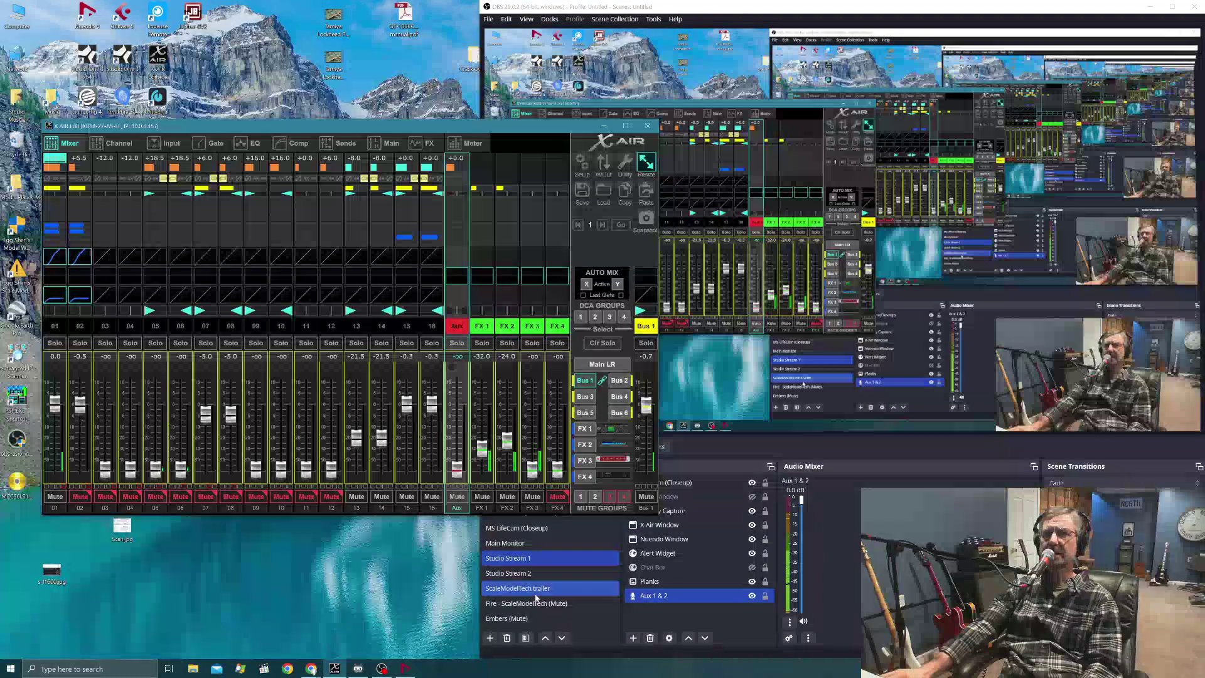
# Shift the mixer window slightly and switch the OBS stream to the ScaleModelTech trailer scene.
pyautogui.click(538, 601)
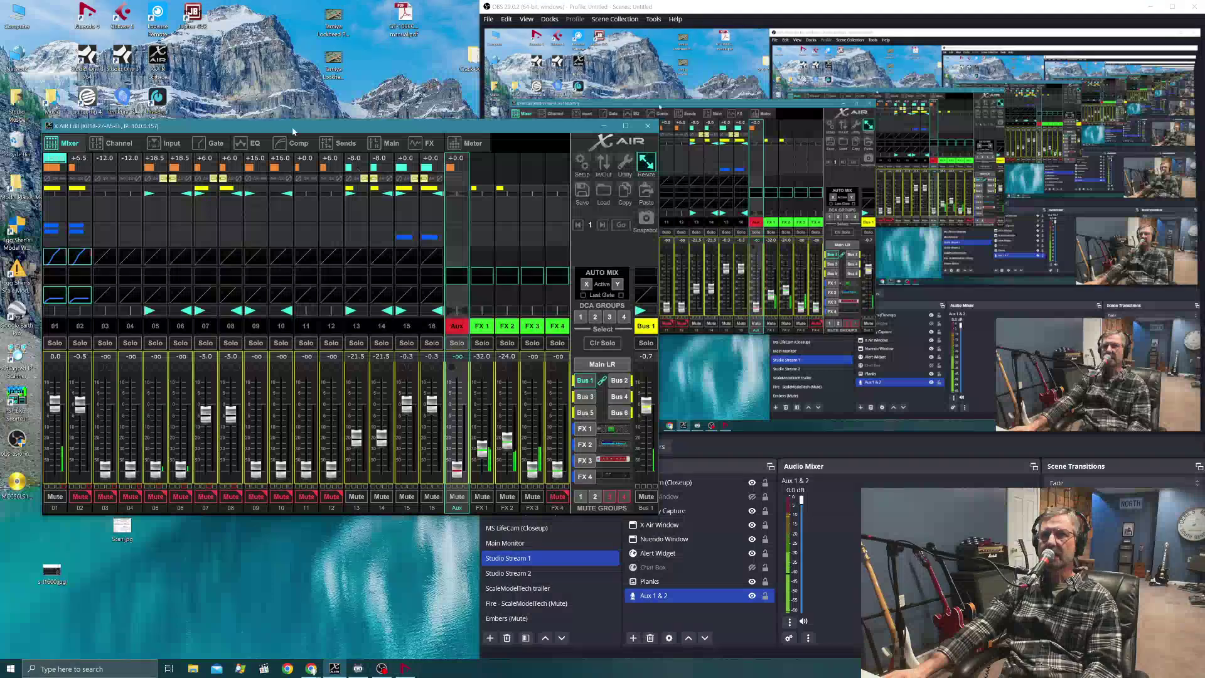
pyautogui.moveTo(289, 128); pyautogui.dragTo(322, 140)
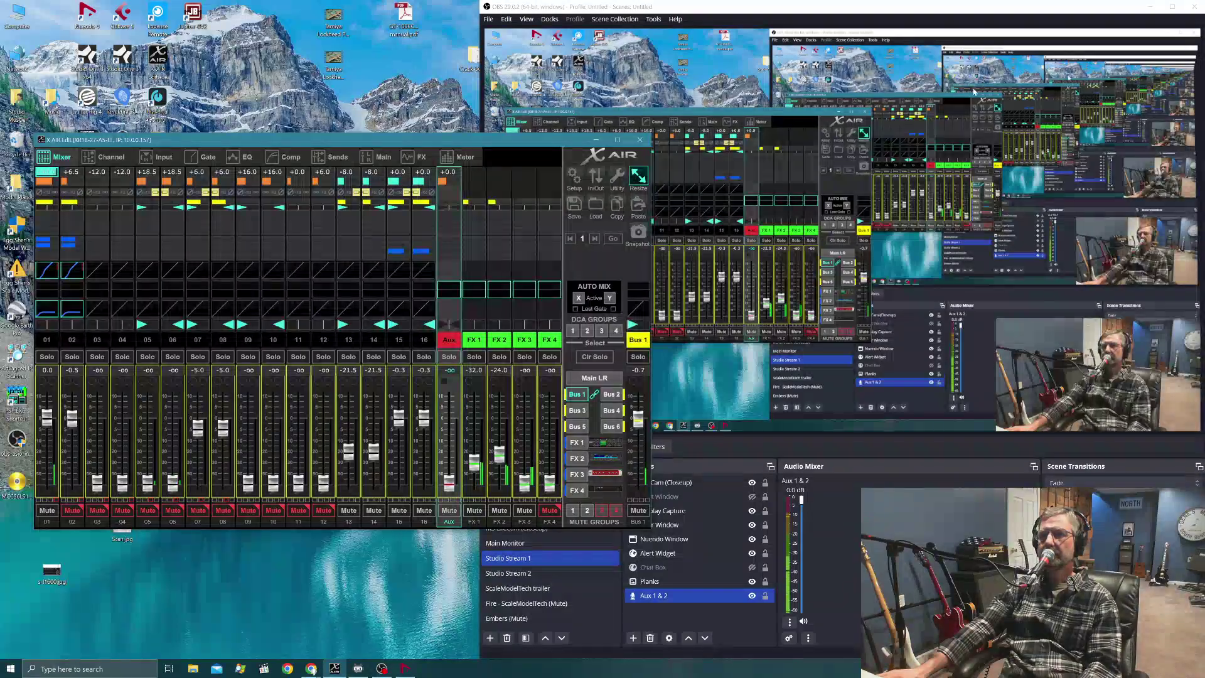
pyautogui.click(513, 589)
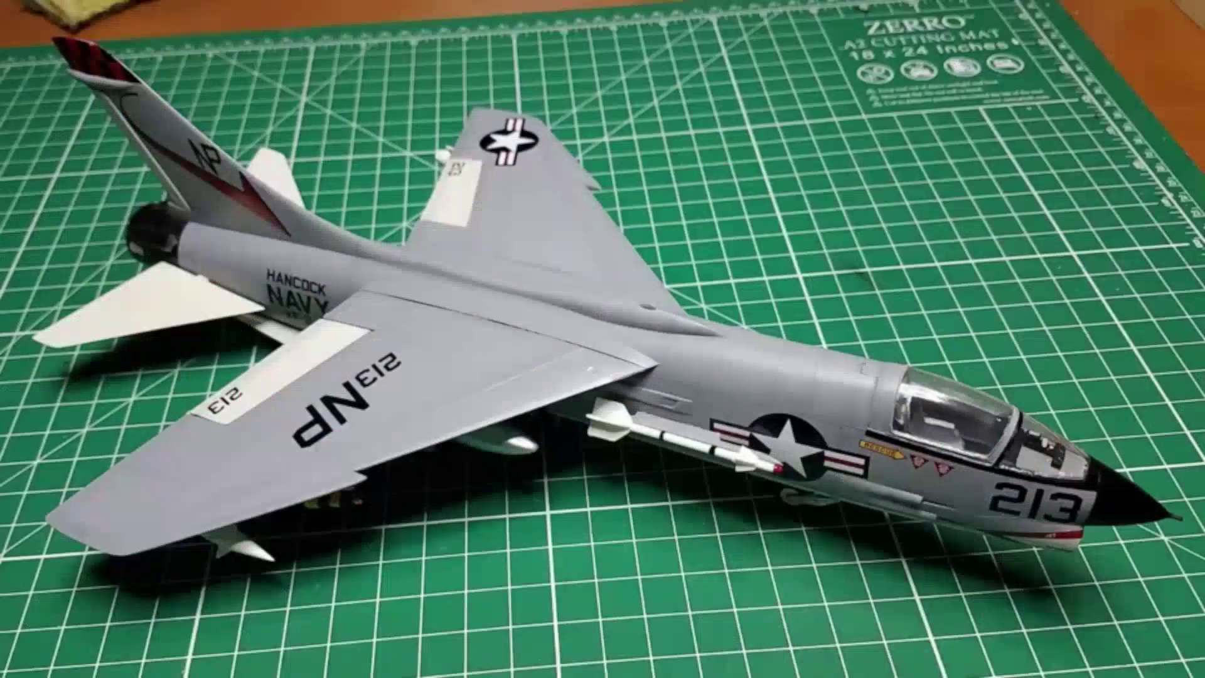